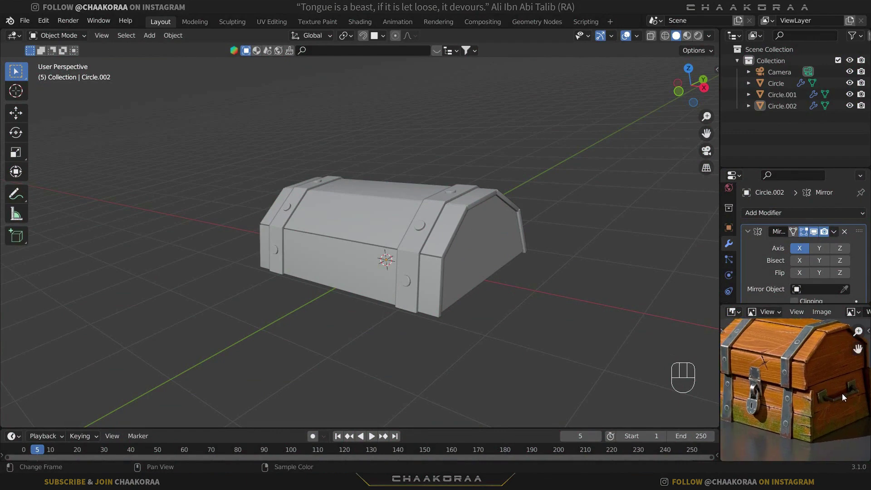
Circle the side handle and the front lock on the reference image with annotation strokes, and erase each stroke
{"action": "key", "text": "d"}
{"action": "mouse_move", "coordinate": [847, 401]}
{"action": "left_mouse_down"}
{"action": "mouse_move", "coordinate": [840, 378]}
{"action": "mouse_move", "coordinate": [809, 389]}
{"action": "left_mouse_up"}
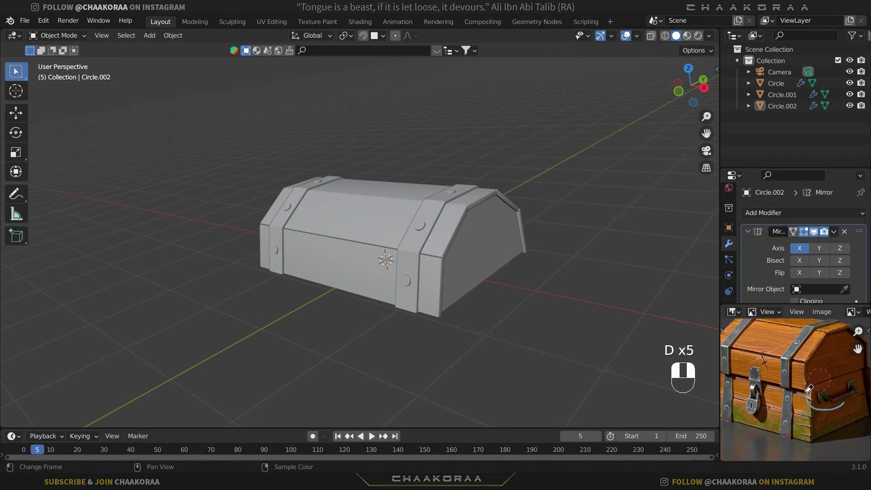
{"action": "key", "text": "d"}
{"action": "mouse_move", "coordinate": [810, 389]}
{"action": "right_mouse_down"}
{"action": "mouse_move", "coordinate": [821, 413]}
{"action": "mouse_move", "coordinate": [844, 402]}
{"action": "right_mouse_up"}
{"action": "key", "text": "d"}
{"action": "mouse_move", "coordinate": [767, 359]}
{"action": "left_mouse_down"}
{"action": "mouse_move", "coordinate": [745, 368]}
{"action": "mouse_move", "coordinate": [742, 406]}
{"action": "mouse_move", "coordinate": [777, 411]}
{"action": "left_mouse_up"}
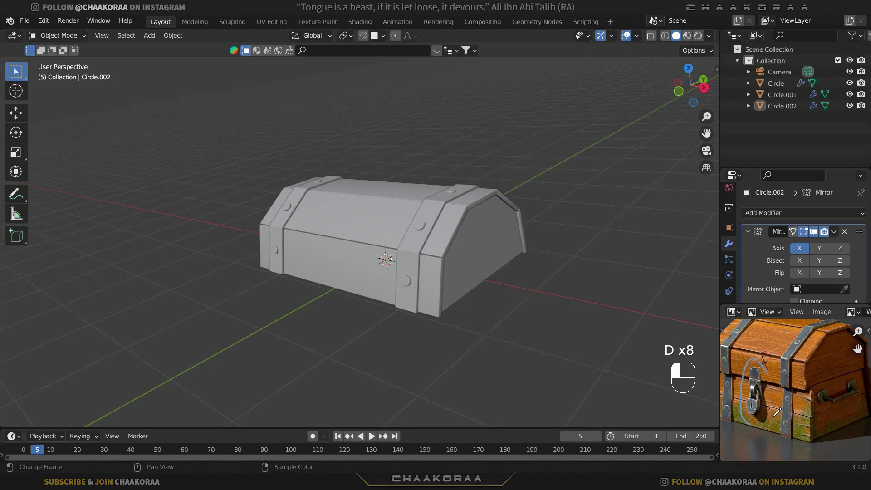
{"action": "key", "text": "d"}
{"action": "mouse_move", "coordinate": [777, 412]}
{"action": "right_mouse_down"}
{"action": "mouse_move", "coordinate": [779, 379]}
{"action": "mouse_move", "coordinate": [756, 361]}
{"action": "mouse_move", "coordinate": [744, 409]}
{"action": "mouse_move", "coordinate": [760, 422]}
{"action": "mouse_move", "coordinate": [780, 396]}
{"action": "right_mouse_up"}
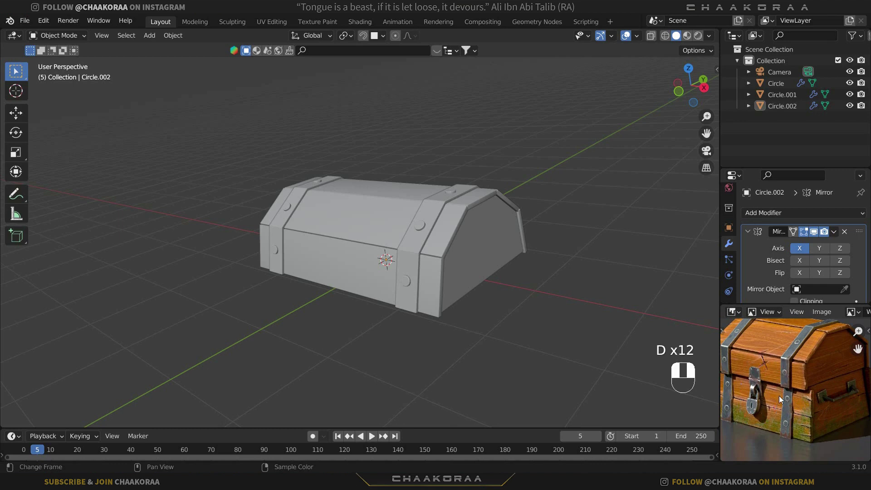
Duplicate the lower front face of the chest lid in place and separate the copy into its own object
{"action": "middle_click_drag", "start_coordinate": [401, 347], "coordinate": [424, 321], "text": "shift"}
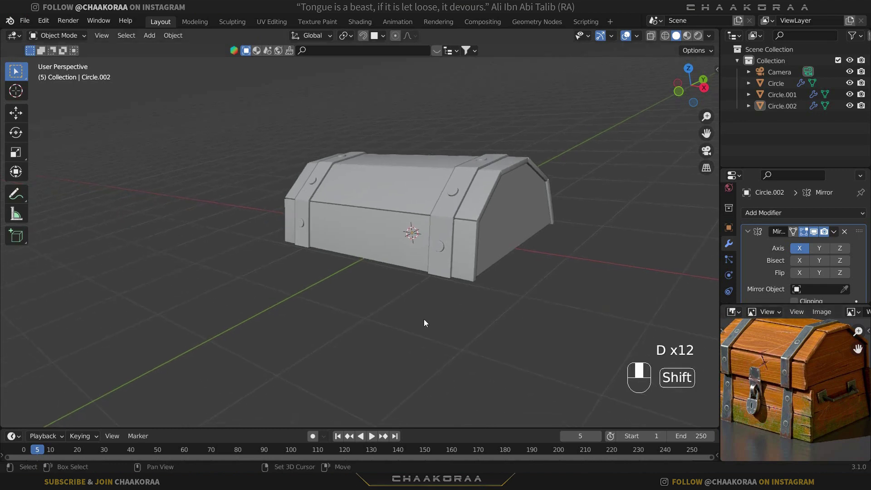
{"action": "middle_click_drag", "start_coordinate": [481, 317], "coordinate": [387, 259], "text": "shift"}
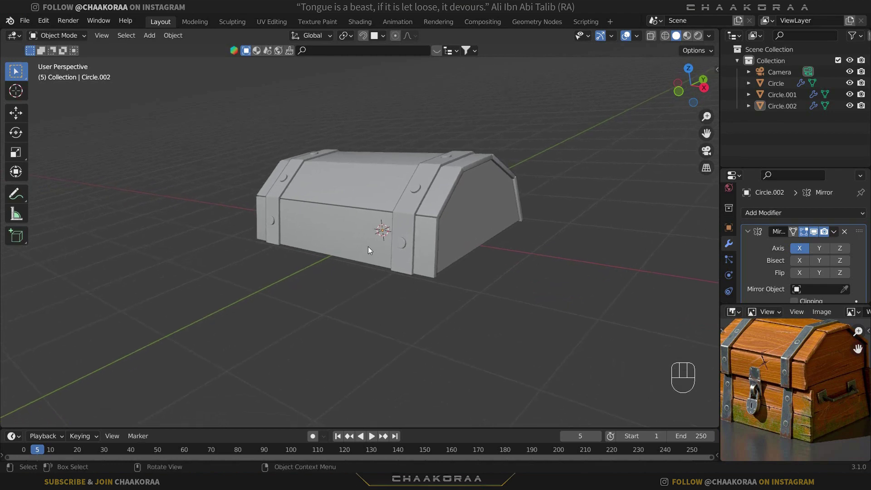
{"action": "left_click", "coordinate": [368, 231]}
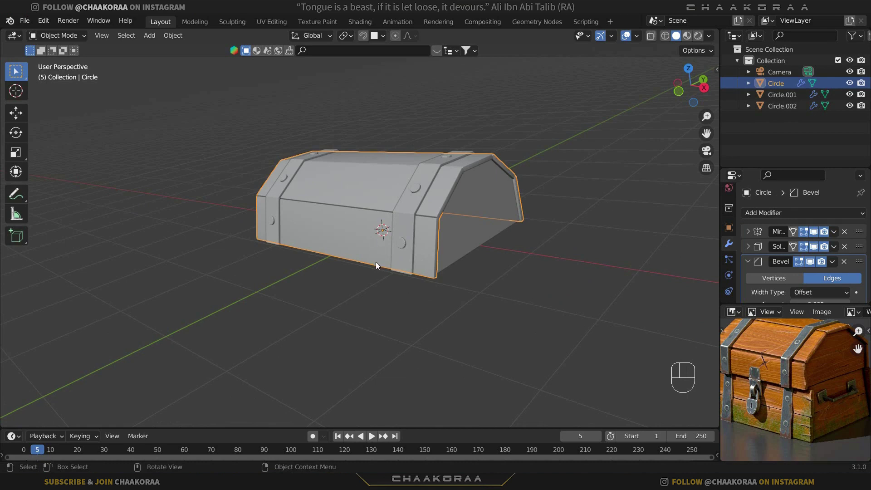
{"action": "key", "text": "Tab"}
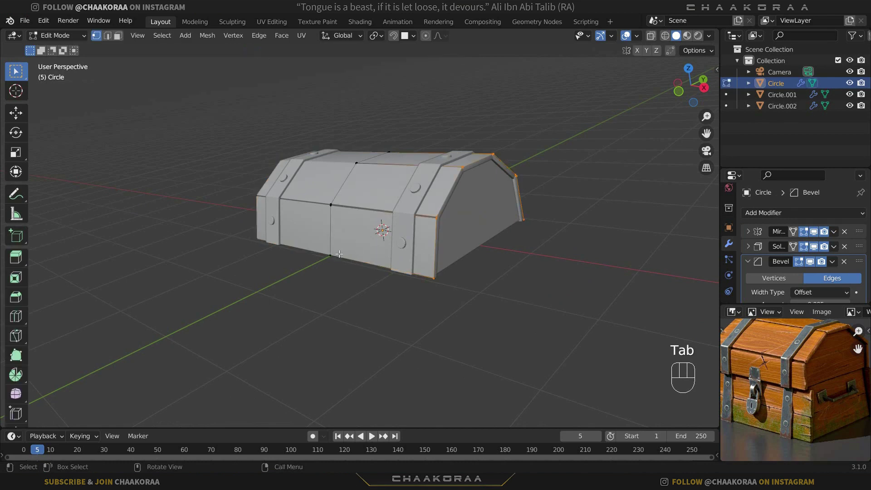
{"action": "key", "text": "3"}
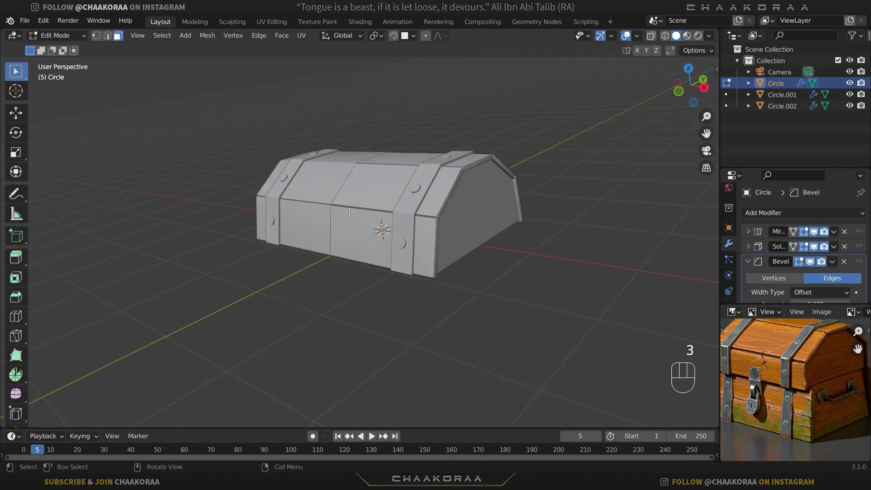
{"action": "key", "text": "ctrl+z"}
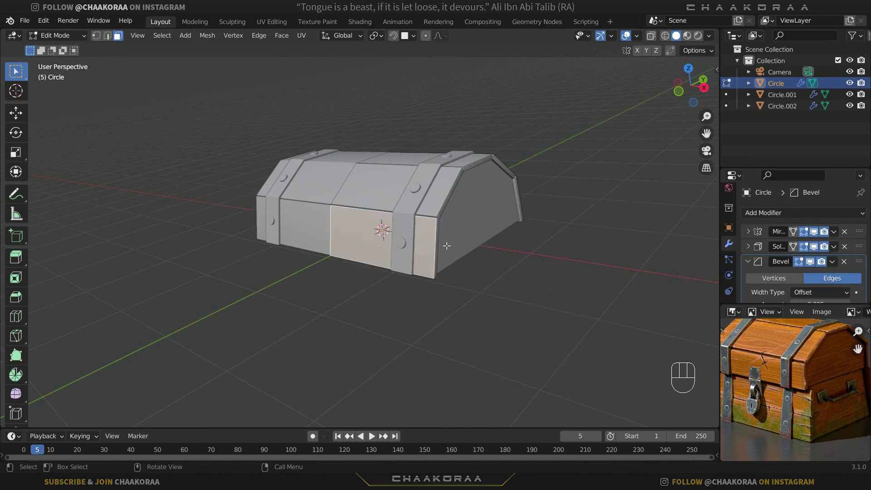
{"action": "key", "text": "shift+d"}
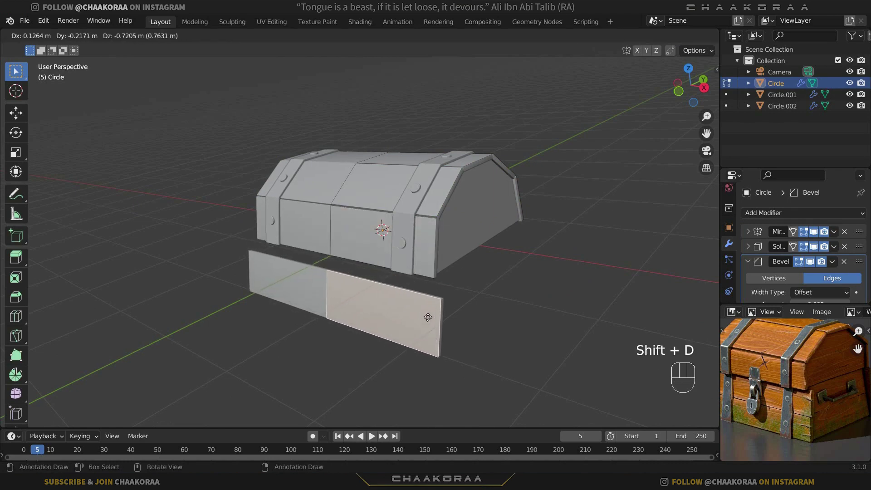
{"action": "right_click", "coordinate": [420, 316]}
{"action": "middle_click_drag", "start_coordinate": [444, 297], "coordinate": [408, 290]}
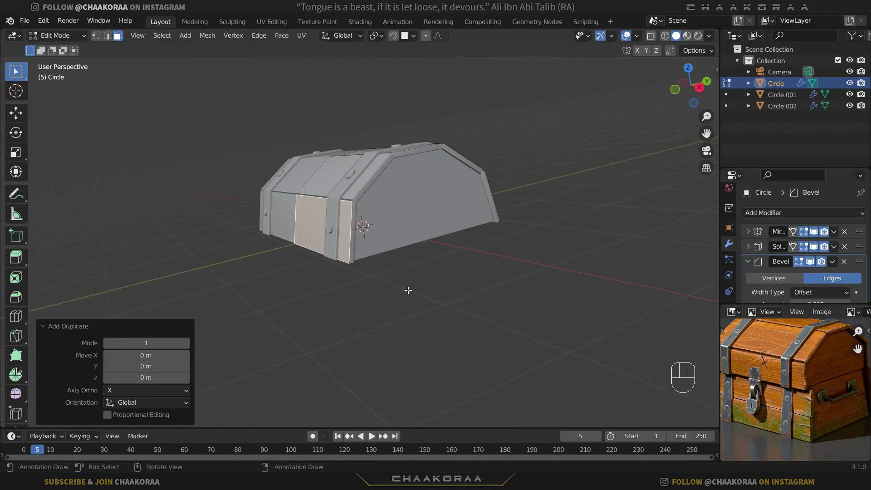
{"action": "key", "text": "p"}
{"action": "left_click", "coordinate": [408, 290]}
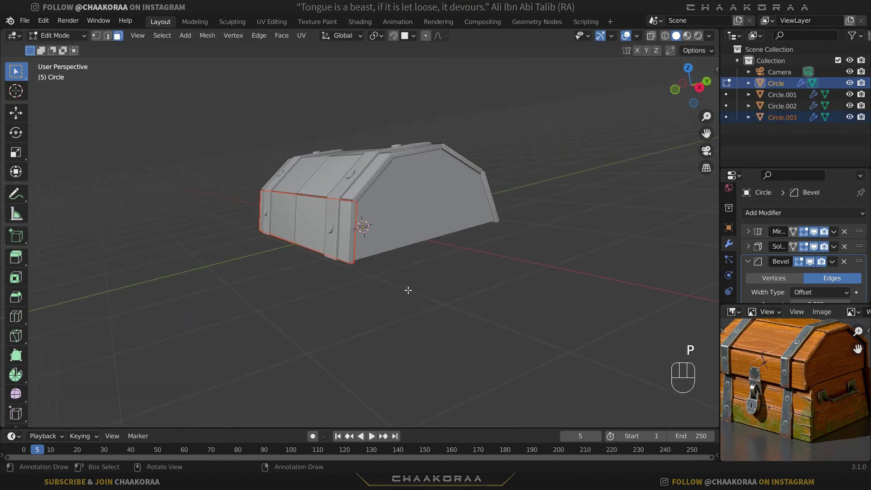
{"action": "key", "text": "Tab"}
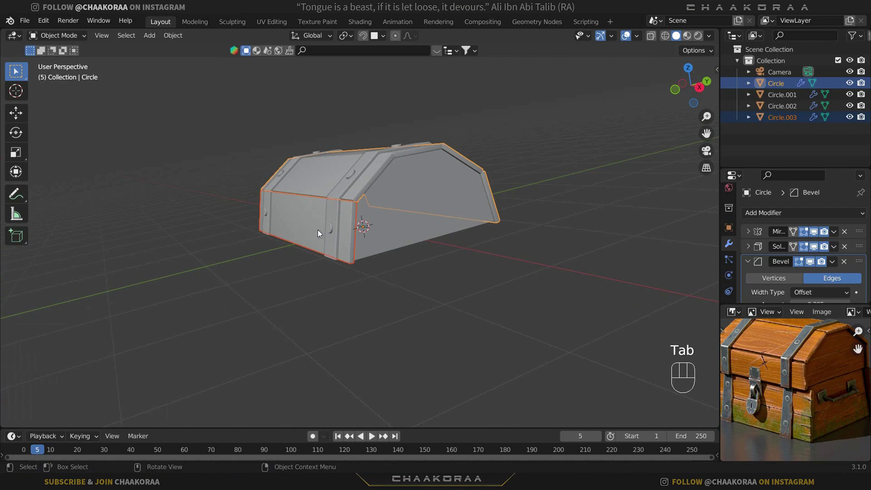
Move the separated front panel about 0.67 m down along the Z axis, below the lid
{"action": "left_click", "coordinate": [318, 229]}
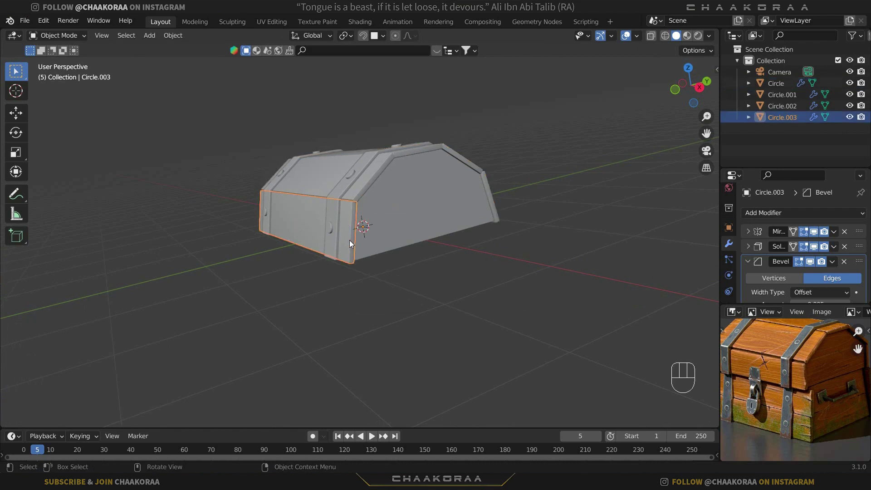
{"action": "key", "text": "g"}
{"action": "key", "text": "z"}
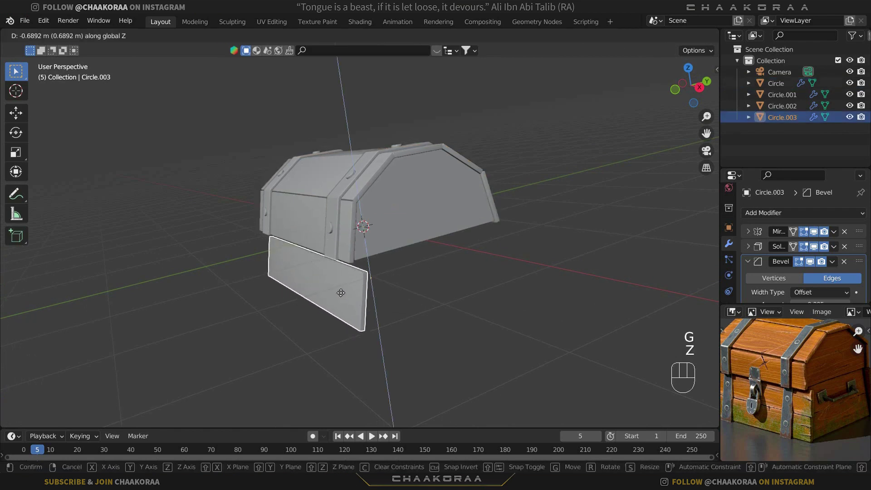
{"action": "left_click", "coordinate": [343, 290]}
In the right side view, move all of the panel's geometry about 0.13 m outward in Y and 0.05 m up in Z
{"action": "key", "text": "KP_3"}
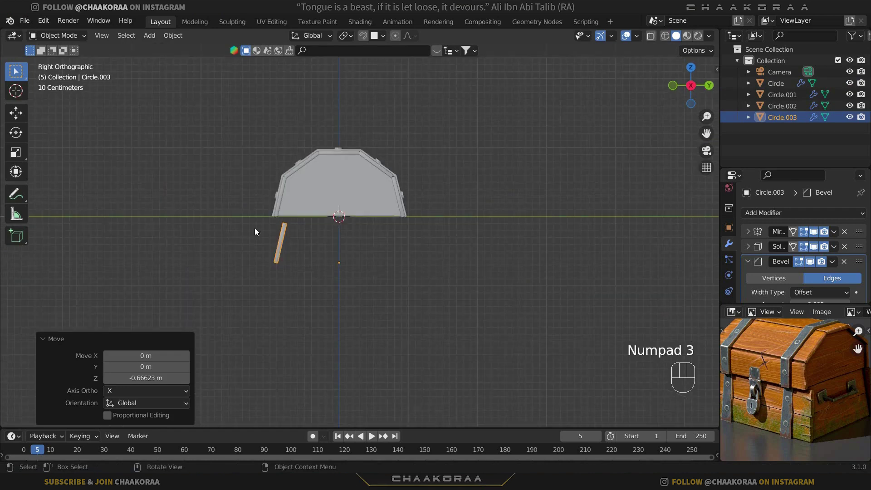
{"action": "middle_click_drag", "start_coordinate": [255, 227], "coordinate": [418, 255], "text": "shift"}
{"action": "scroll", "coordinate": [418, 255], "scroll_direction": "up", "scroll_amount": 5}
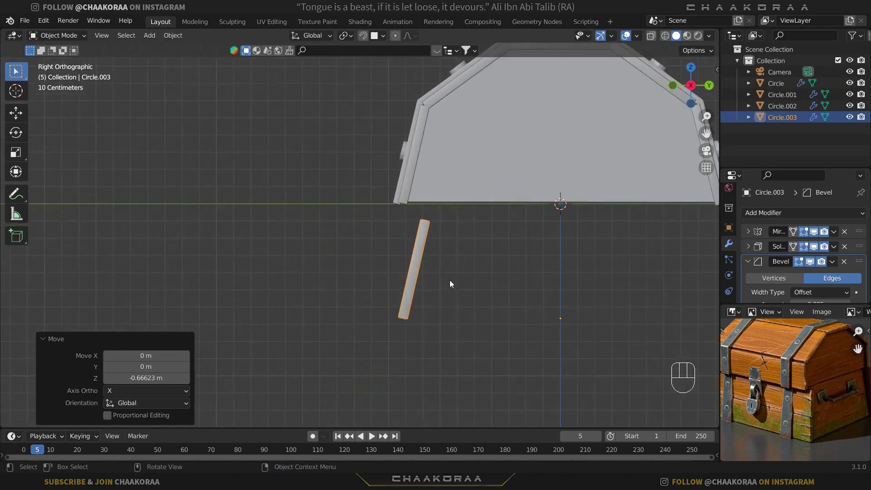
{"action": "key", "text": "Tab"}
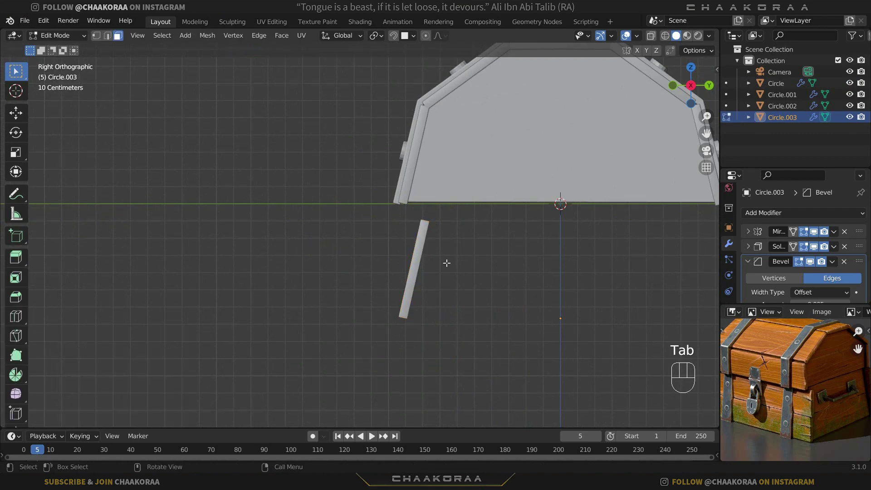
{"action": "key", "text": "a"}
{"action": "key", "text": "g"}
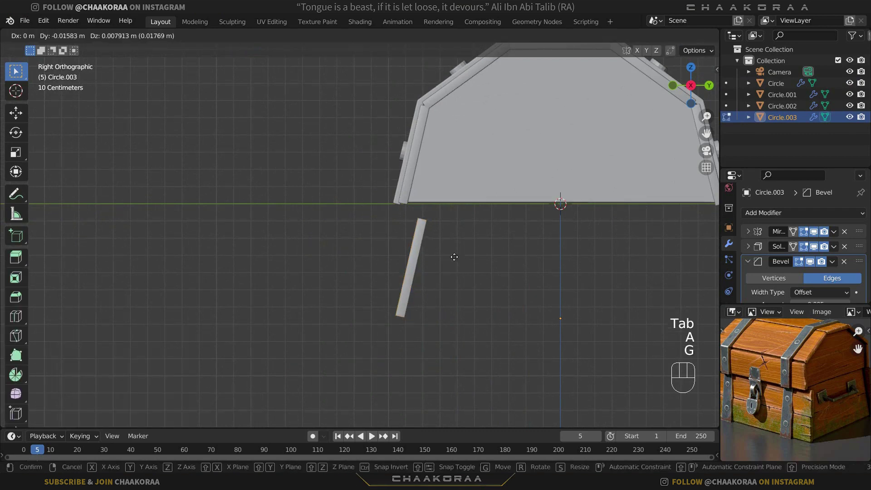
{"action": "left_click", "coordinate": [438, 250]}
Rotate the panel's geometry about -8° to stand more upright, and shift it about 0.014 m in Y and 0.006 m in Z
{"action": "scroll", "coordinate": [442, 254], "scroll_direction": "up", "scroll_amount": 1}
{"action": "middle_click_drag", "start_coordinate": [442, 254], "coordinate": [454, 285], "text": "shift"}
{"action": "scroll", "coordinate": [454, 286], "scroll_direction": "up", "scroll_amount": 2}
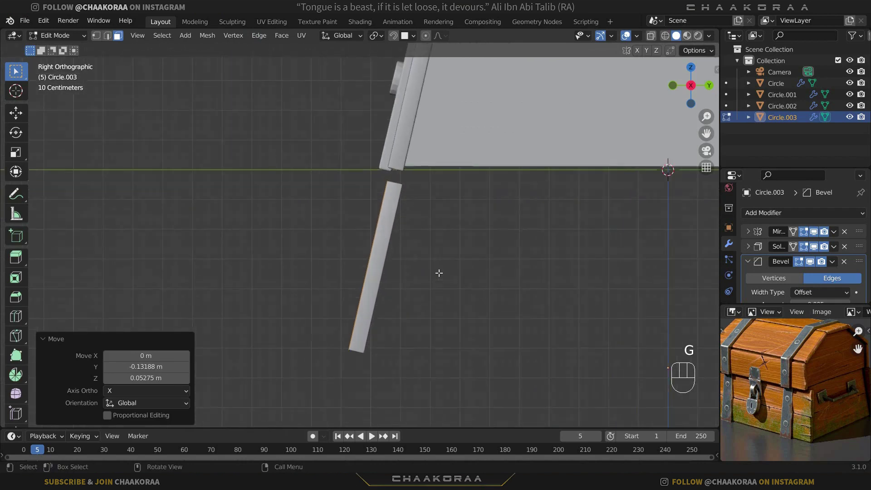
{"action": "key", "text": "r"}
{"action": "left_click", "coordinate": [468, 253]}
{"action": "key", "text": "g"}
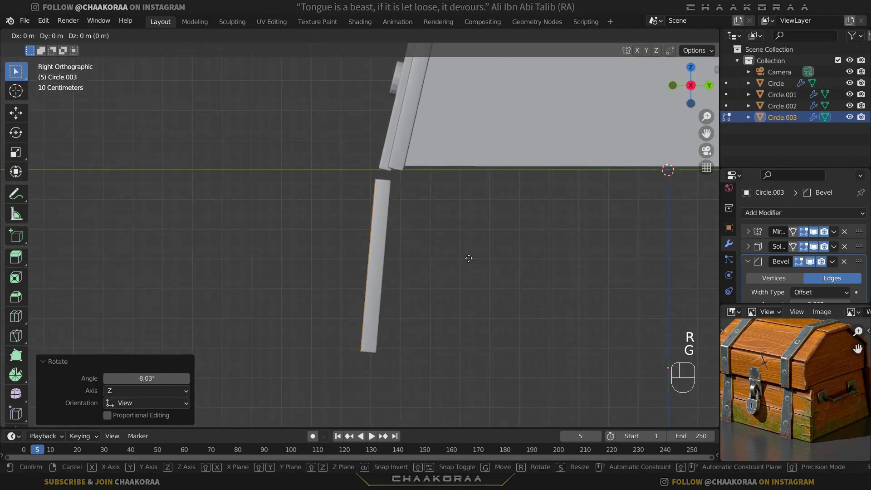
{"action": "left_click", "coordinate": [472, 252]}
Fit the panel against the underside of the lid's front edge with small moves and a rotation of about 2°
{"action": "scroll", "coordinate": [772, 392], "scroll_direction": "up", "scroll_amount": 4}
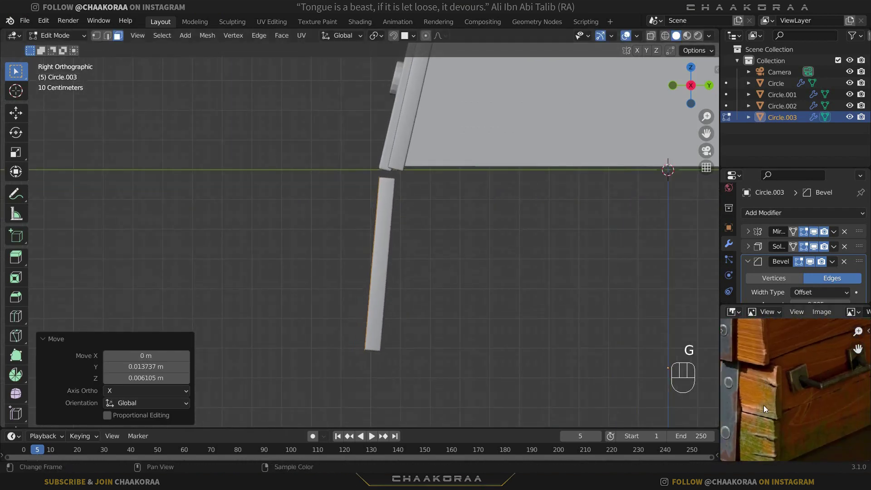
{"action": "middle_click_drag", "start_coordinate": [764, 405], "coordinate": [775, 374]}
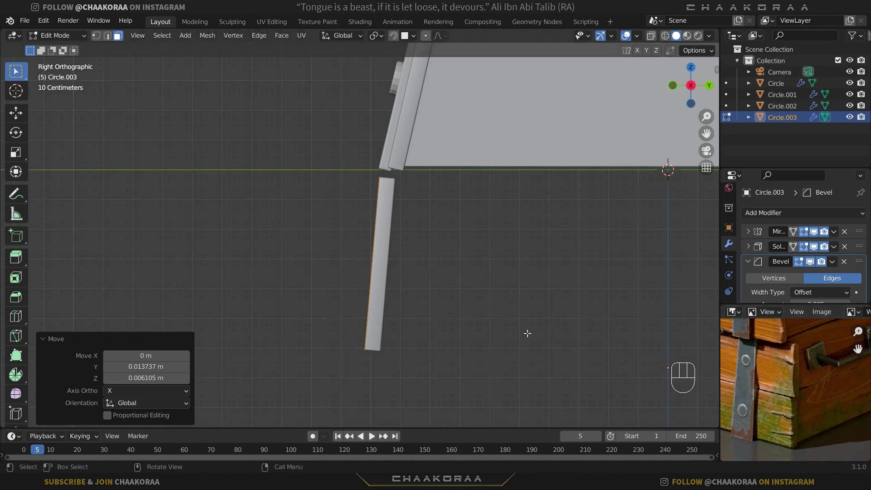
{"action": "key", "text": "g"}
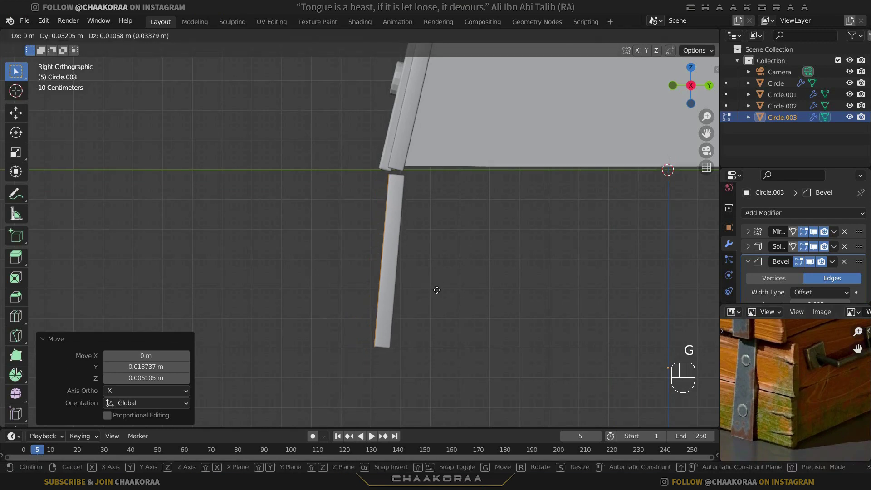
{"action": "left_click", "coordinate": [445, 273]}
{"action": "key", "text": "r"}
{"action": "right_click", "coordinate": [482, 264]}
{"action": "key", "text": "g"}
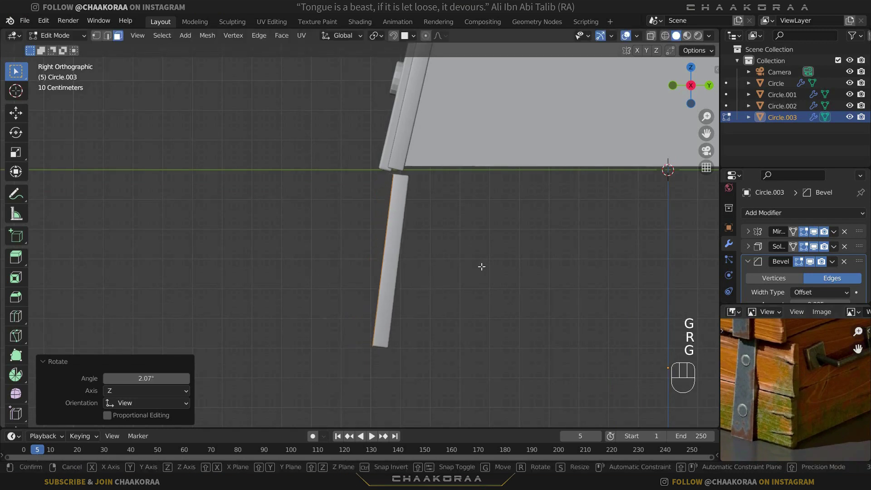
{"action": "left_click", "coordinate": [394, 172]}
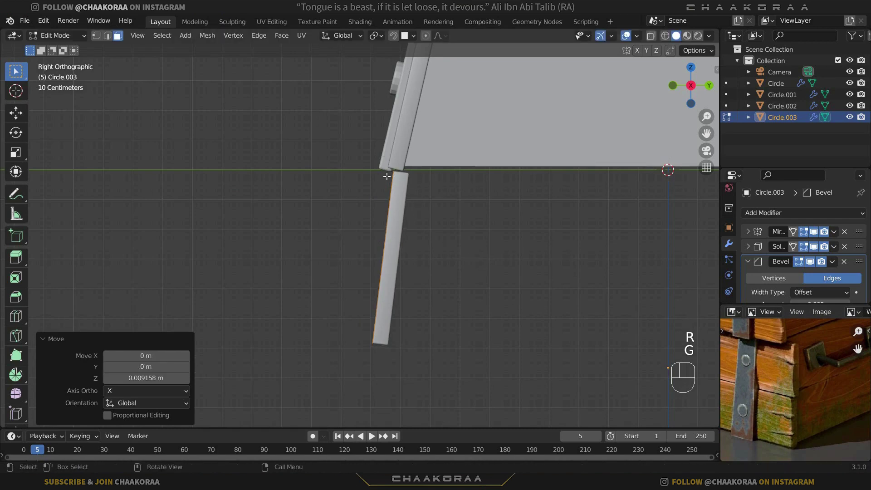
{"action": "key", "text": "g"}
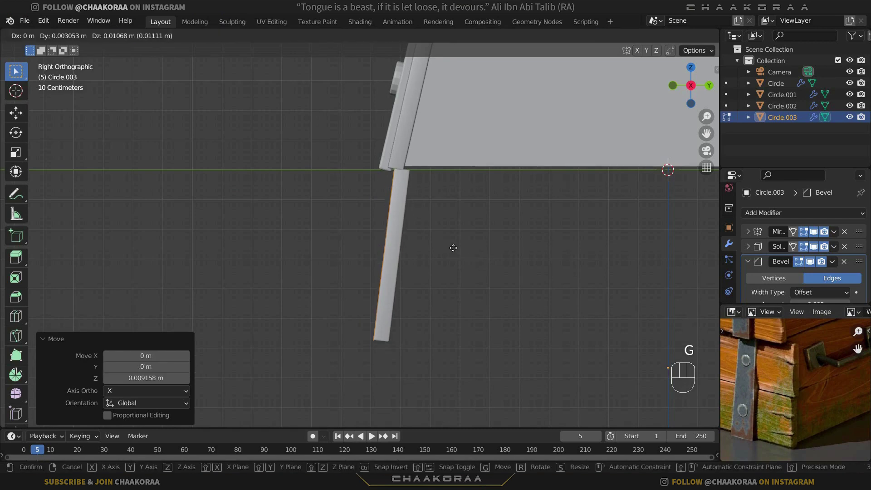
{"action": "left_click", "coordinate": [453, 248]}
{"action": "scroll", "coordinate": [413, 288], "scroll_direction": "down", "scroll_amount": 1}
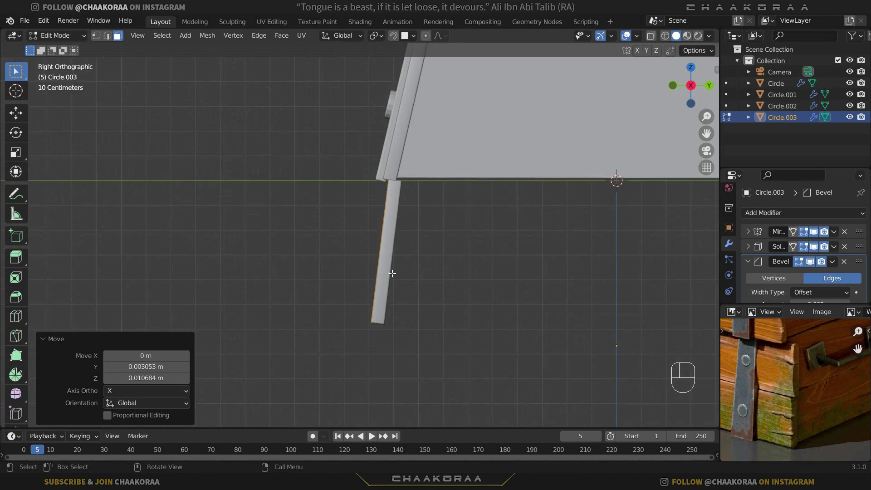
{"action": "key", "text": "r"}
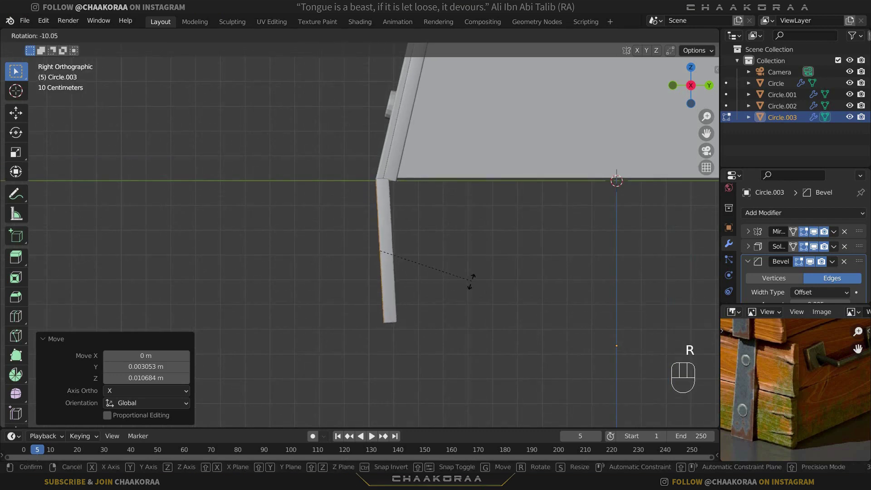
{"action": "right_click", "coordinate": [466, 288]}
Duplicate the panel's geometry about 0.59 m down and 0.06 m outward, and align the copy directly beneath the upper panel
{"action": "middle_click_drag", "start_coordinate": [425, 315], "coordinate": [338, 241], "text": "shift"}
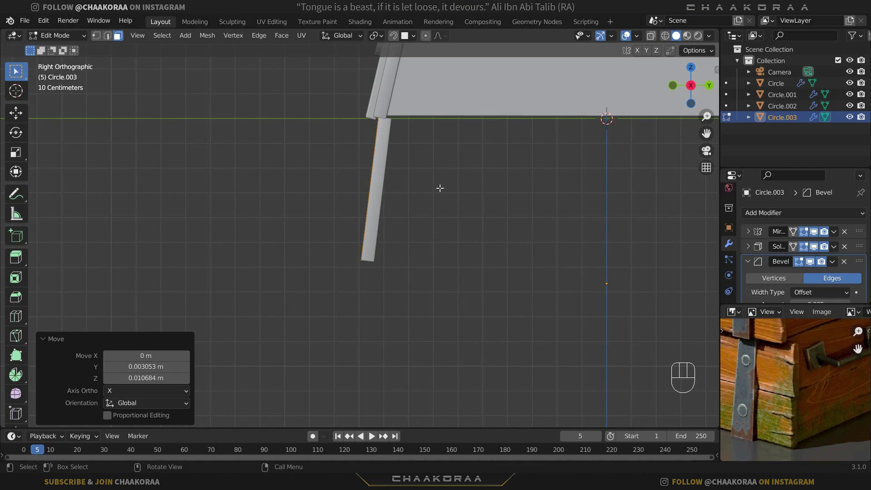
{"action": "key", "text": "shift+d"}
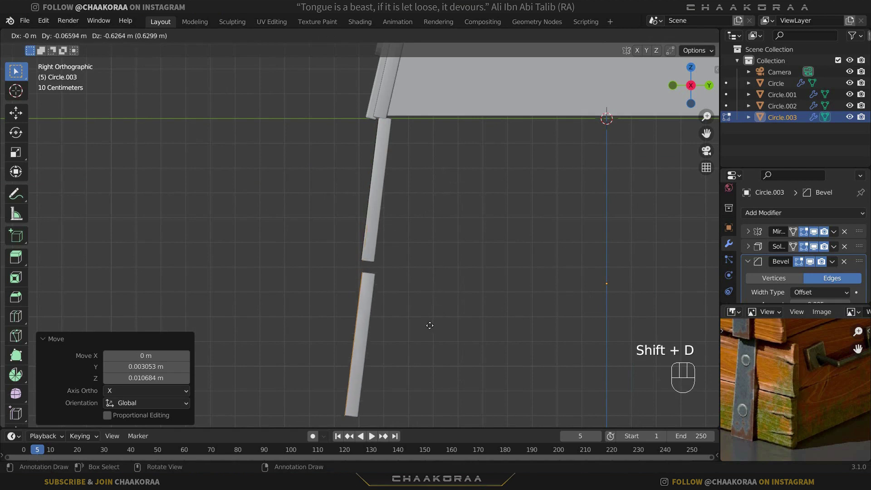
{"action": "left_click", "coordinate": [431, 312]}
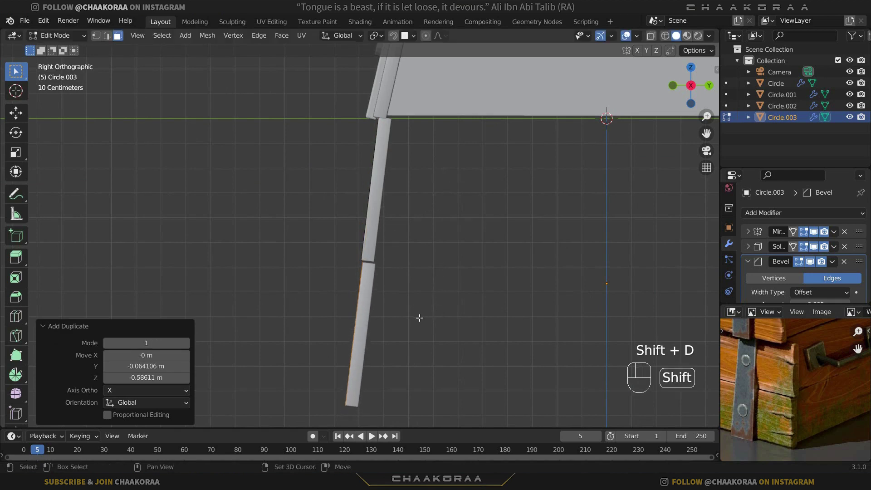
{"action": "middle_click_drag", "start_coordinate": [418, 315], "coordinate": [444, 272], "text": "shift"}
{"action": "key", "text": "g"}
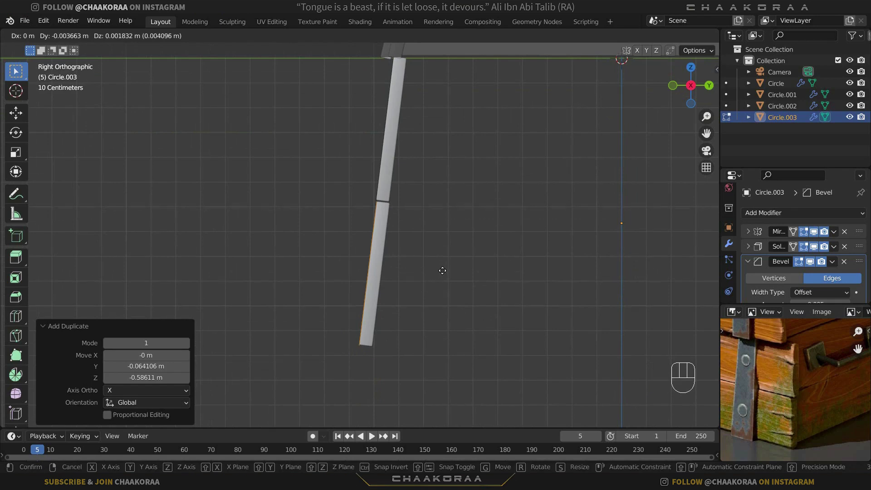
{"action": "left_click", "coordinate": [442, 270]}
{"action": "middle_click_drag", "start_coordinate": [399, 253], "coordinate": [391, 236]}
{"action": "key", "text": "Tab"}
{"action": "scroll", "coordinate": [472, 270], "scroll_direction": "down", "scroll_amount": 3}
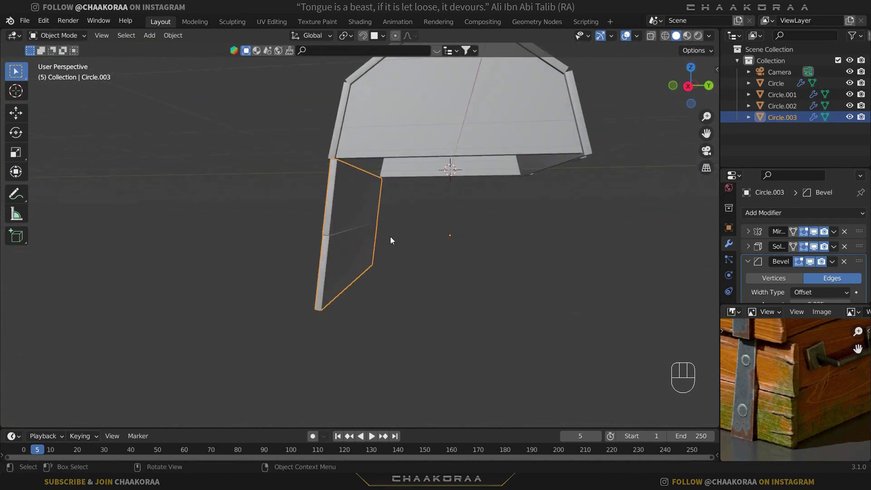
Enable the Y axis in the panel's Mirror modifier so the opposite long side is mirrored too
{"action": "left_click", "coordinate": [748, 231]}
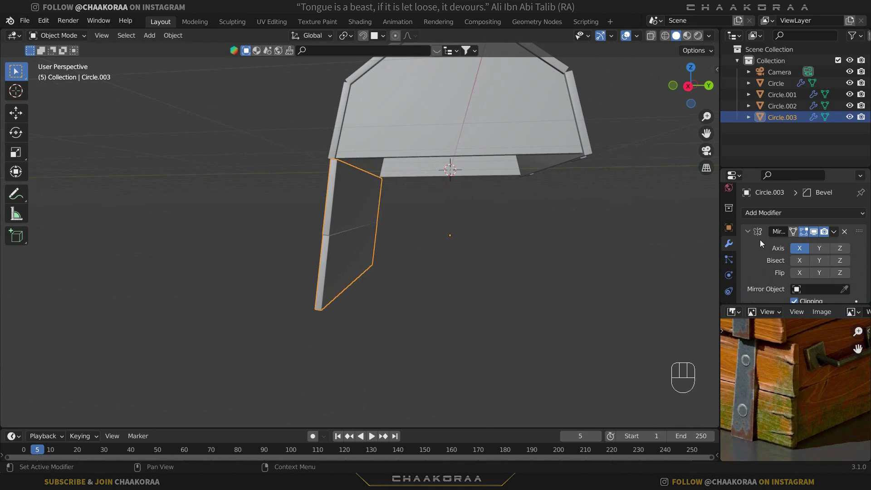
{"action": "left_click", "coordinate": [819, 249]}
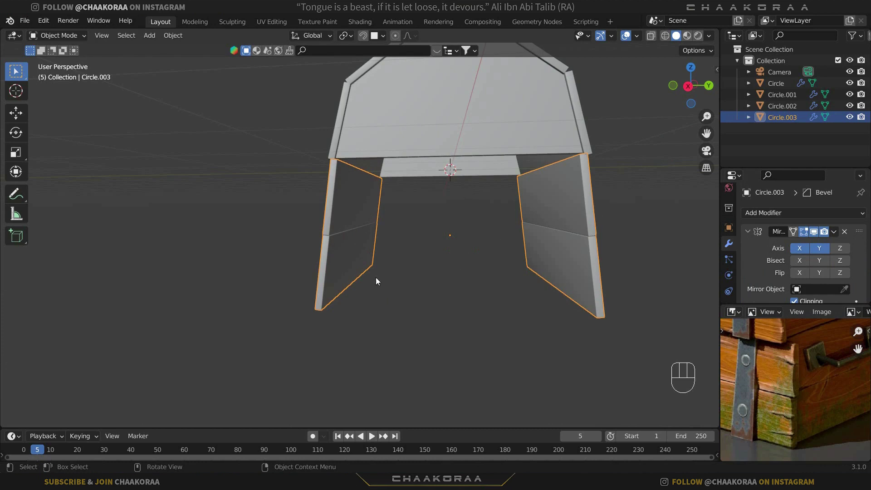
{"action": "middle_click_drag", "start_coordinate": [376, 281], "coordinate": [459, 263]}
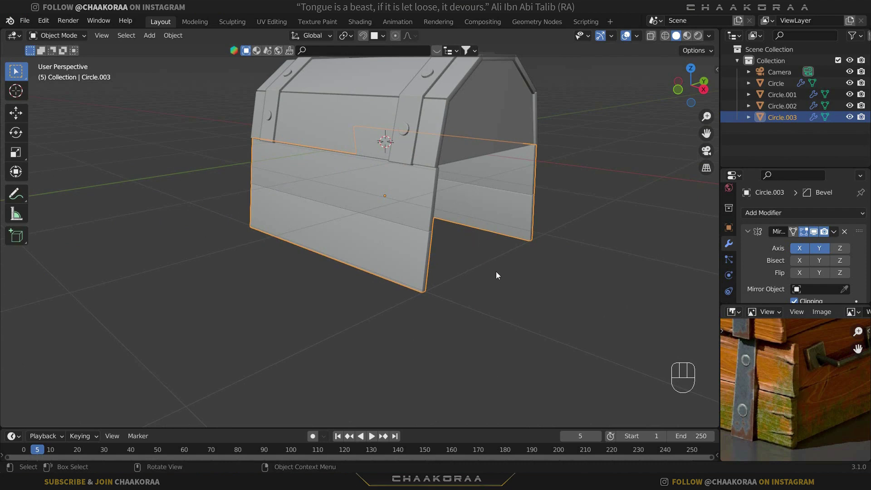
Duplicate the side panels in place and rotate the copy 90° about the Z axis to form the chest's end walls
{"action": "key", "text": "shift+d"}
{"action": "right_click", "coordinate": [538, 241]}
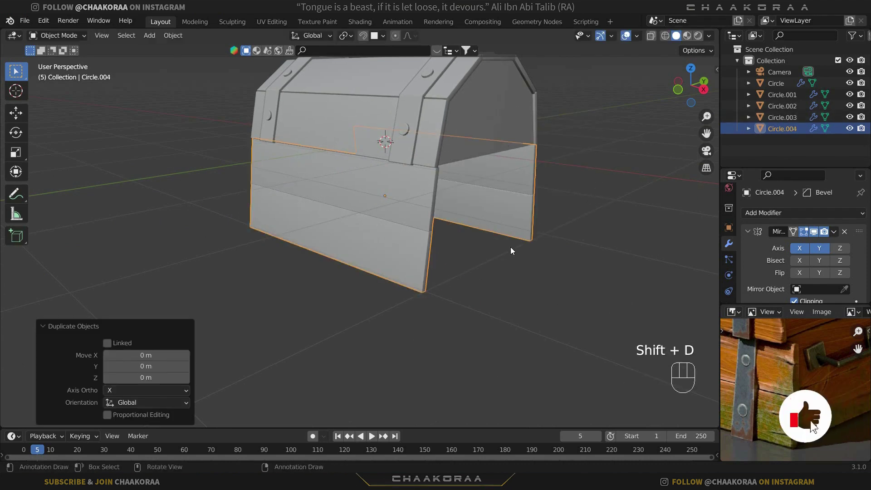
{"action": "key", "text": "r"}
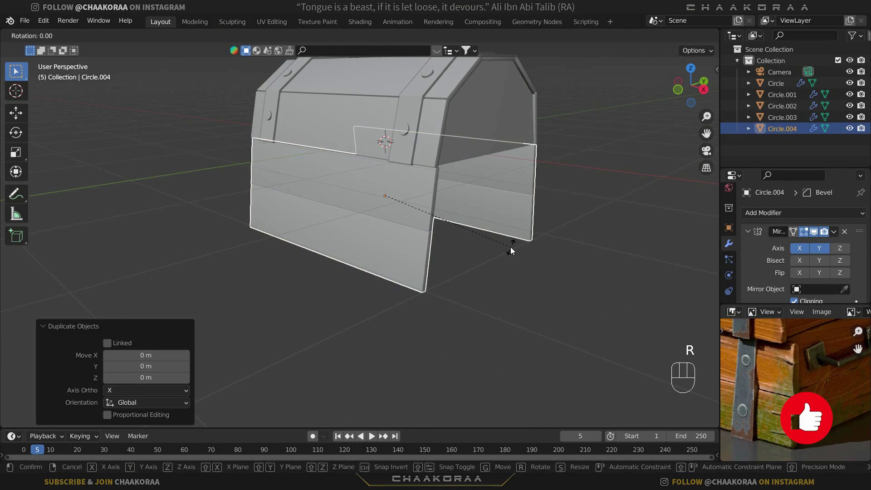
{"action": "right_click", "coordinate": [511, 248]}
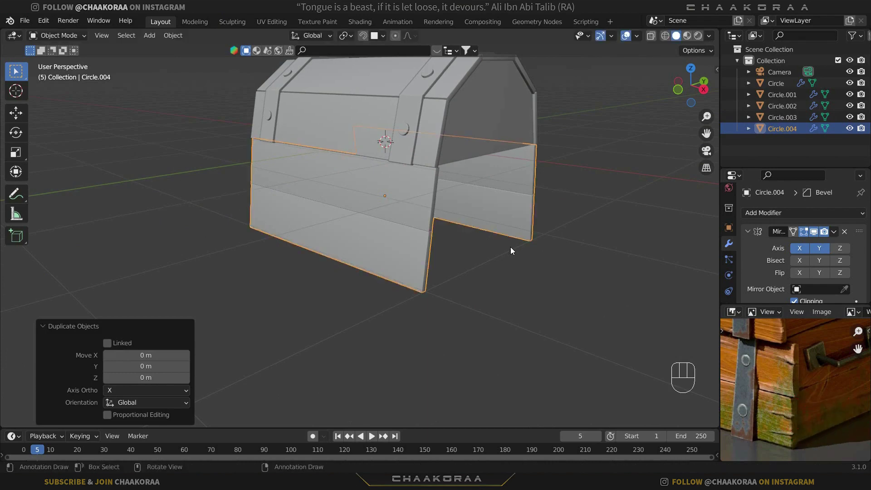
{"action": "key", "text": "r"}
{"action": "key", "text": "z"}
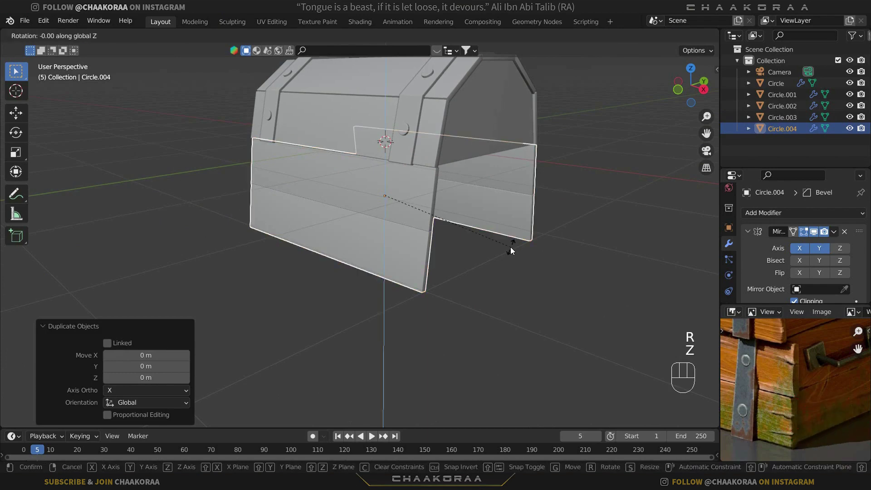
{"action": "key", "text": "KP_9"}
{"action": "key", "text": "KP_0"}
{"action": "key", "text": "KP_Enter"}
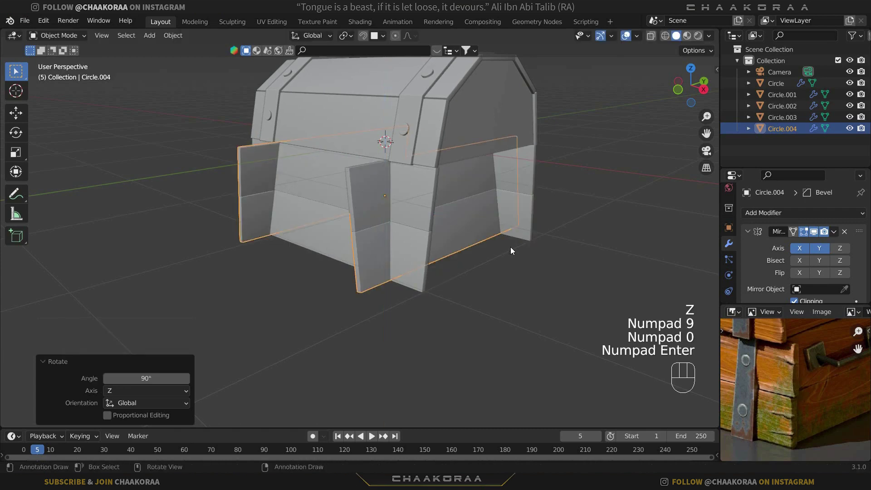
In the front view, move all of the end wall's geometry about 0.44 m outward in X toward the chest's end
{"action": "key", "text": "KP_1"}
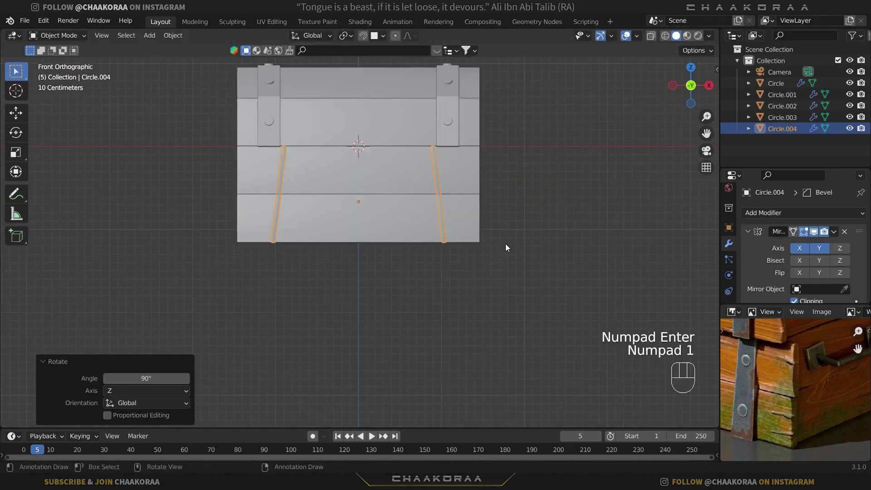
{"action": "key", "text": "Tab"}
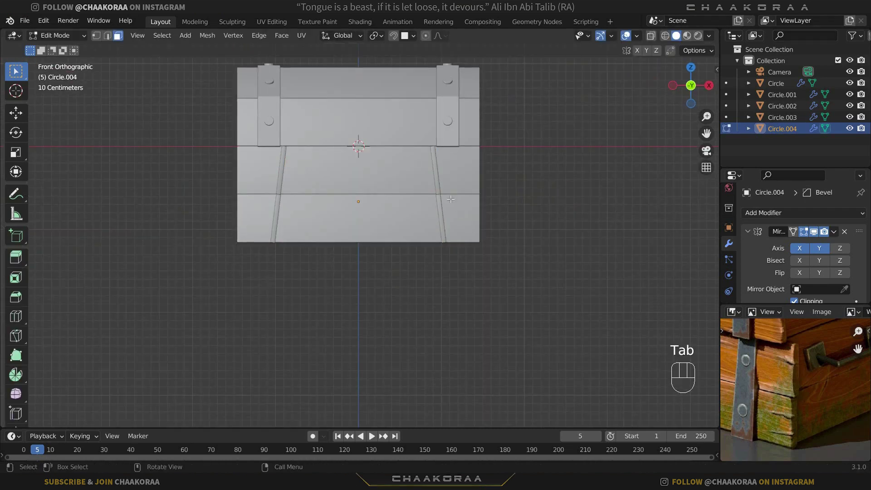
{"action": "key", "text": "a"}
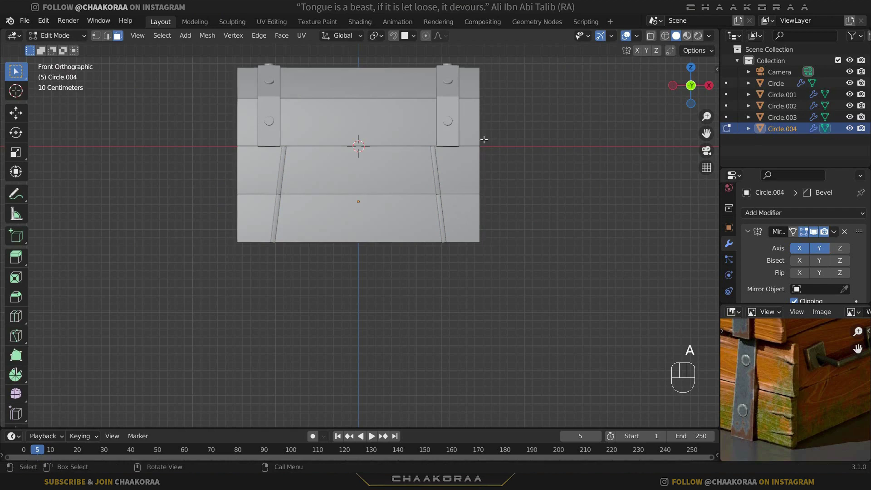
{"action": "key", "text": "g"}
{"action": "key", "text": "x"}
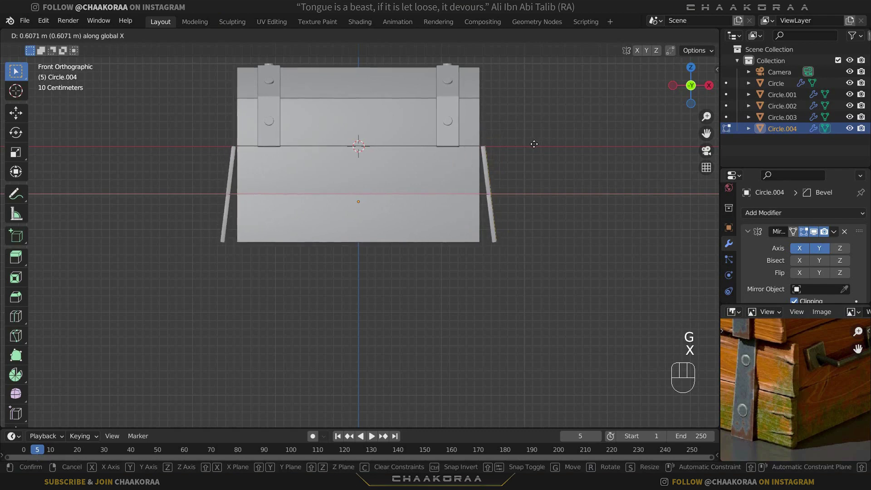
{"action": "left_click", "coordinate": [521, 146]}
{"action": "scroll", "coordinate": [529, 179], "scroll_direction": "up", "scroll_amount": 3}
{"action": "middle_click_drag", "start_coordinate": [529, 179], "coordinate": [476, 239], "text": "shift"}
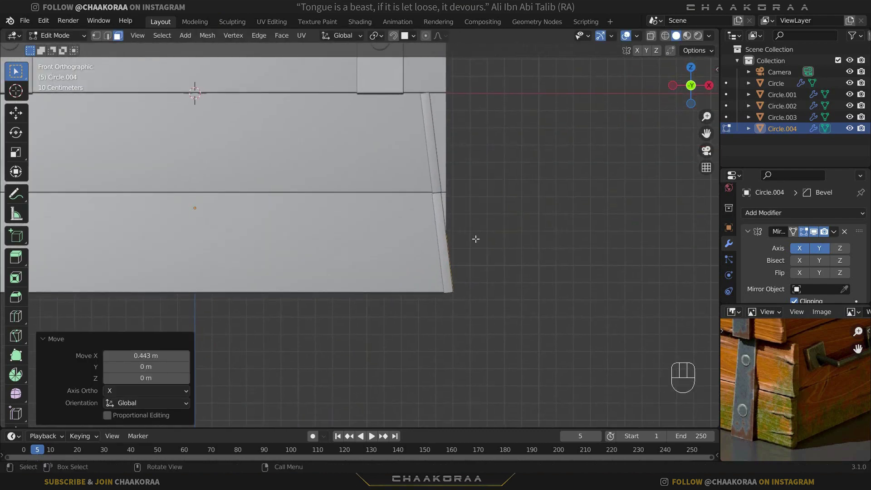
Scale both end-wall faces along Y by about 0.34 so the wall fits between the long side panels
{"action": "left_click", "coordinate": [434, 140]}
{"action": "middle_click_drag", "start_coordinate": [457, 135], "coordinate": [490, 215]}
{"action": "left_click", "coordinate": [581, 170], "text": "alt"}
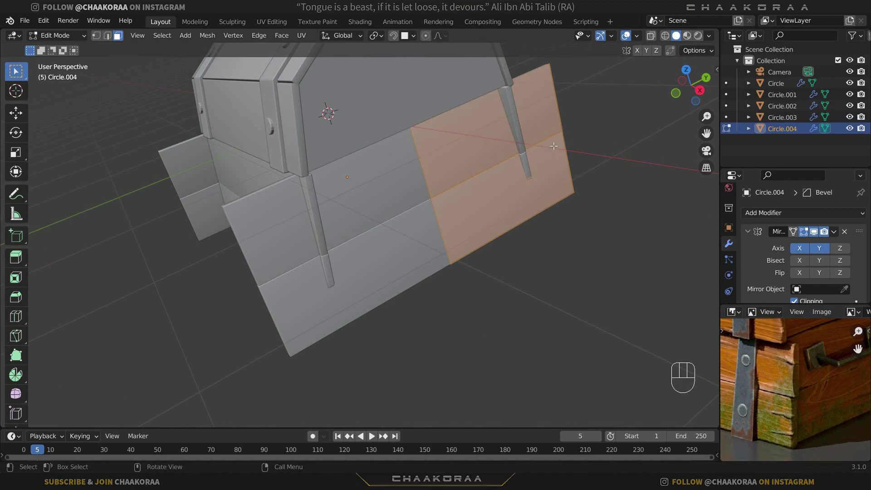
{"action": "key", "text": "s"}
{"action": "key", "text": "y"}
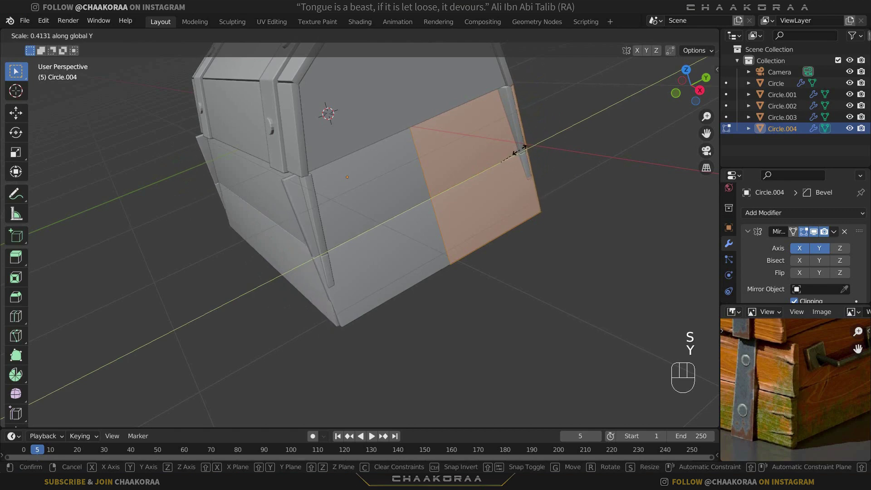
{"action": "left_click", "coordinate": [516, 151]}
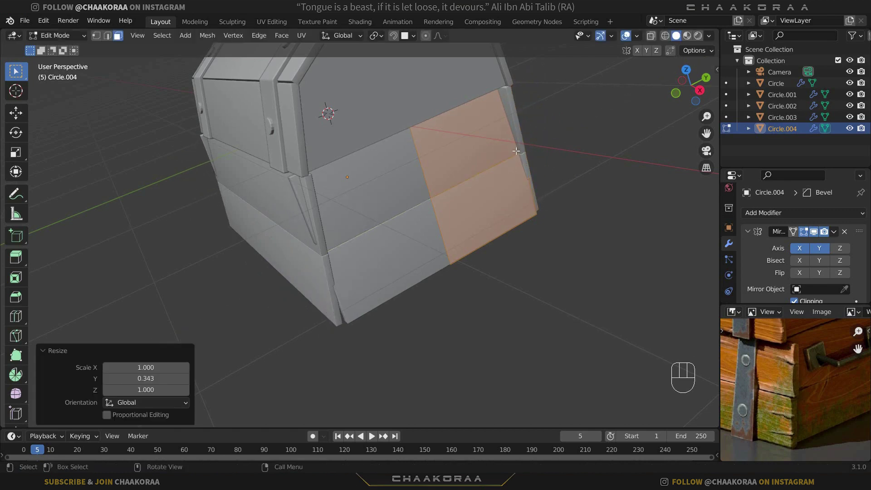
In the right view with X-ray on, move the end wall's upper outer corner vertex about 0.088 m inward in Y
{"action": "key", "text": "KP_3"}
{"action": "middle_click_drag", "start_coordinate": [532, 163], "coordinate": [515, 209], "text": "shift"}
{"action": "scroll", "coordinate": [501, 202], "scroll_direction": "up", "scroll_amount": 3}
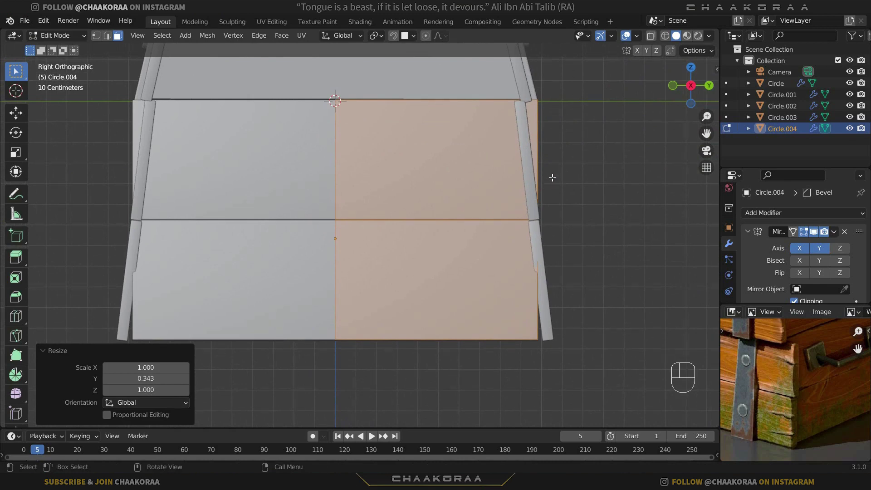
{"action": "key", "text": "alt+z"}
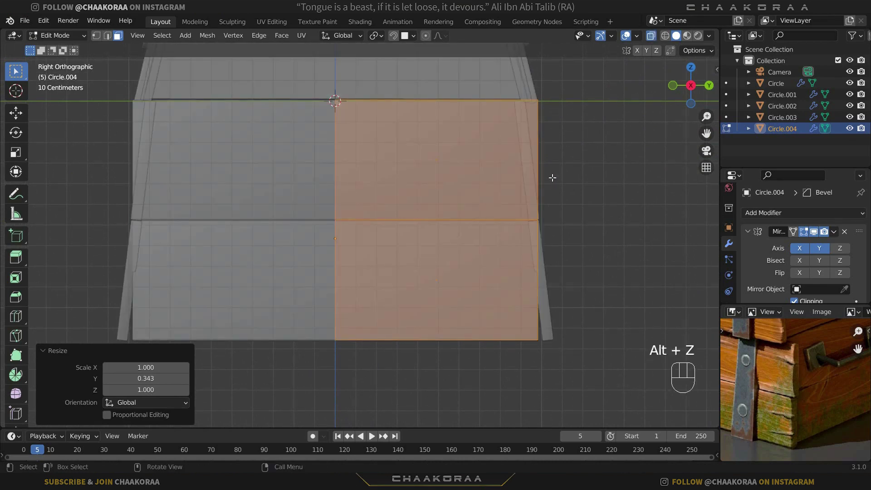
{"action": "left_click", "coordinate": [96, 36]}
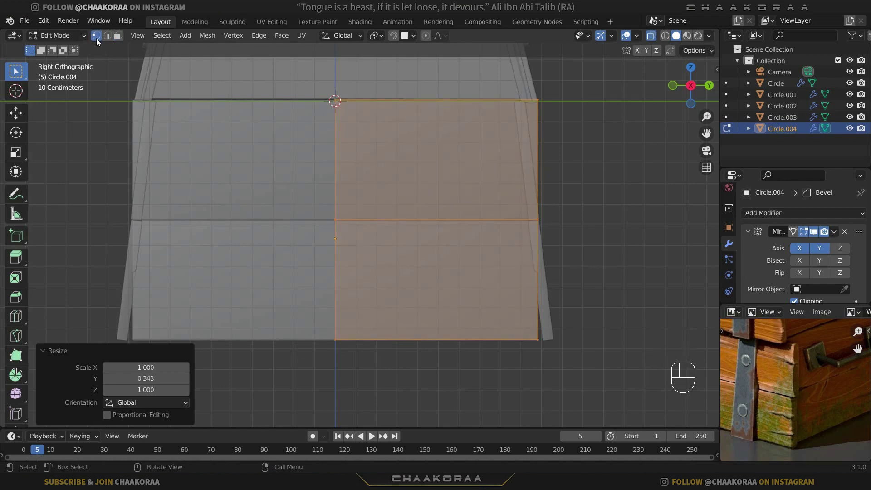
{"action": "left_click_drag", "start_coordinate": [550, 90], "coordinate": [529, 110]}
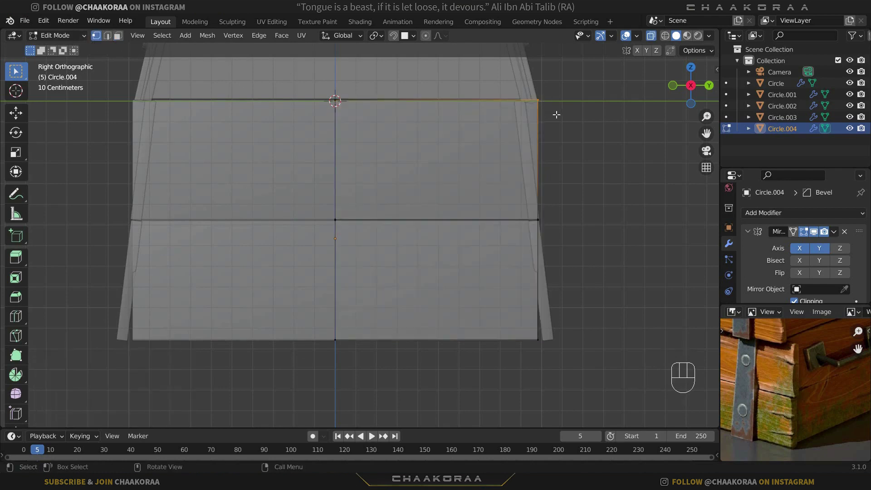
{"action": "scroll", "coordinate": [555, 113], "scroll_direction": "up", "scroll_amount": 1}
{"action": "middle_click_drag", "start_coordinate": [555, 112], "coordinate": [575, 147], "text": "shift"}
{"action": "key", "text": "g"}
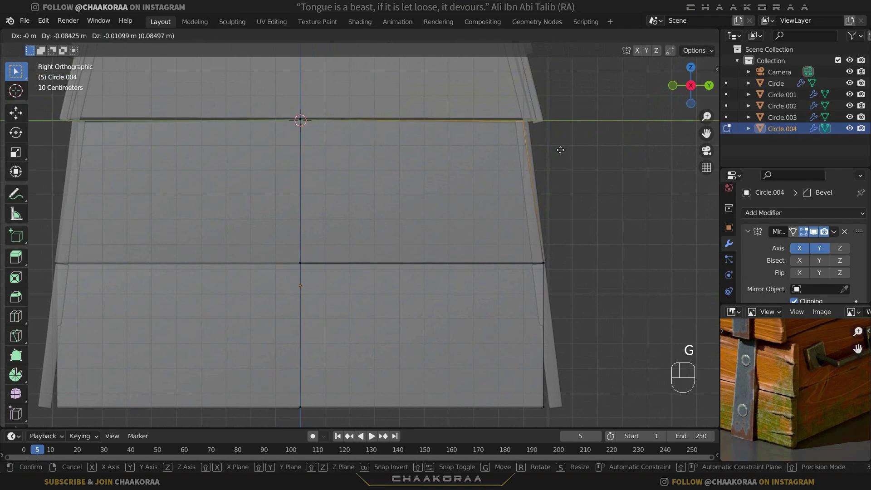
{"action": "key", "text": "y"}
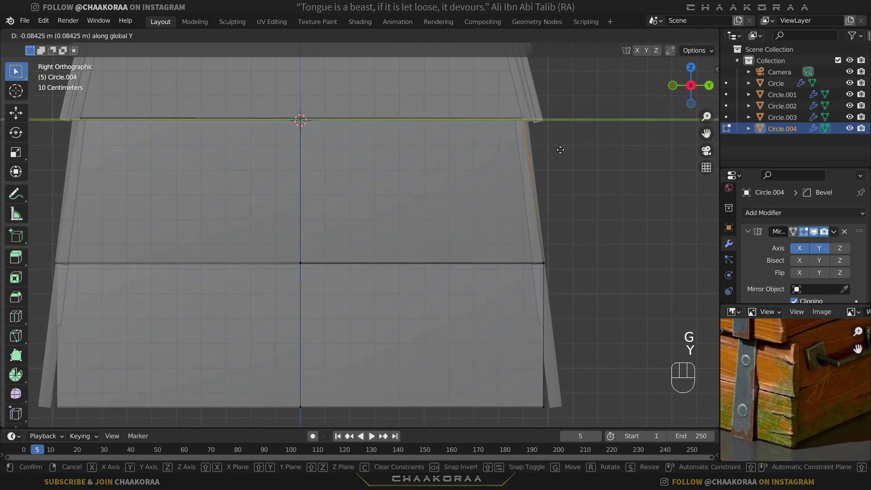
{"action": "left_click", "coordinate": [559, 150]}
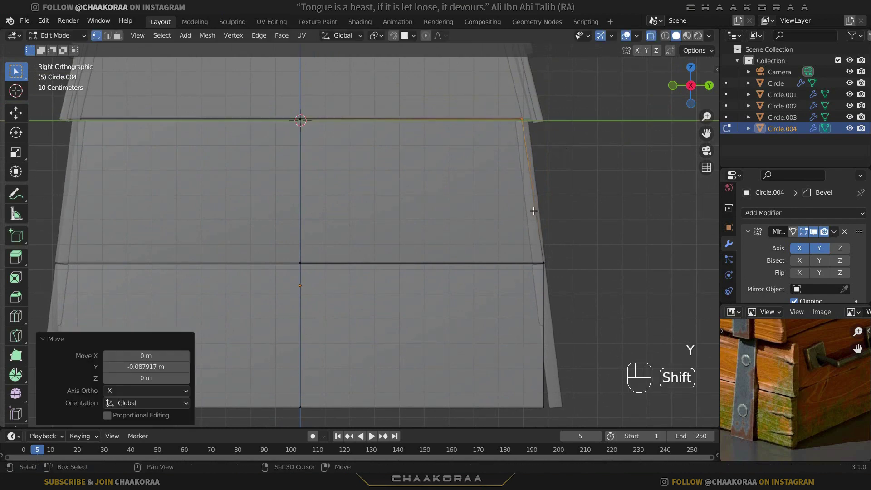
Move the end wall's outer vertices at the seam between the planks slightly inward in Y to follow the slanted side panel
{"action": "middle_click_drag", "start_coordinate": [564, 237], "coordinate": [537, 144], "text": "shift"}
{"action": "left_click_drag", "start_coordinate": [540, 150], "coordinate": [510, 184]}
{"action": "key", "text": "g"}
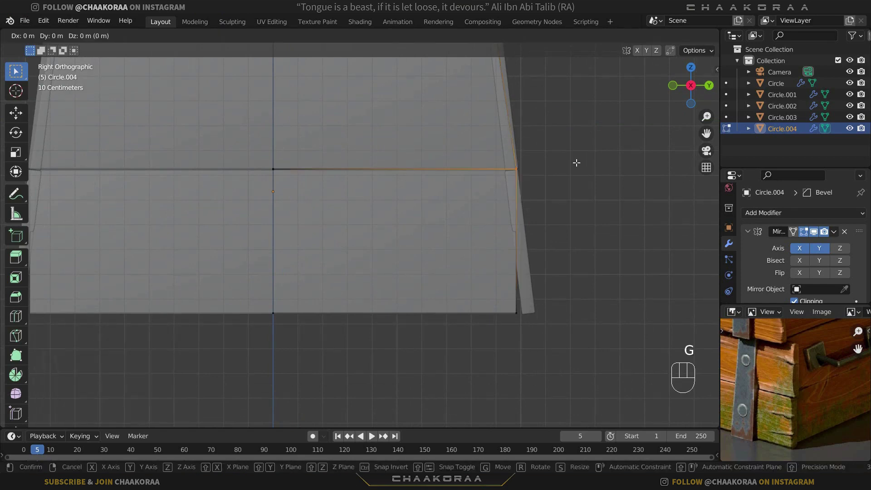
{"action": "key", "text": "y"}
{"action": "left_click", "coordinate": [572, 165]}
Move the end wall's lower outer corner vertex about 0.053 m outward in Y to meet the side panel's bottom edge
{"action": "left_click_drag", "start_coordinate": [529, 292], "coordinate": [510, 317]}
{"action": "key", "text": "g"}
{"action": "key", "text": "y"}
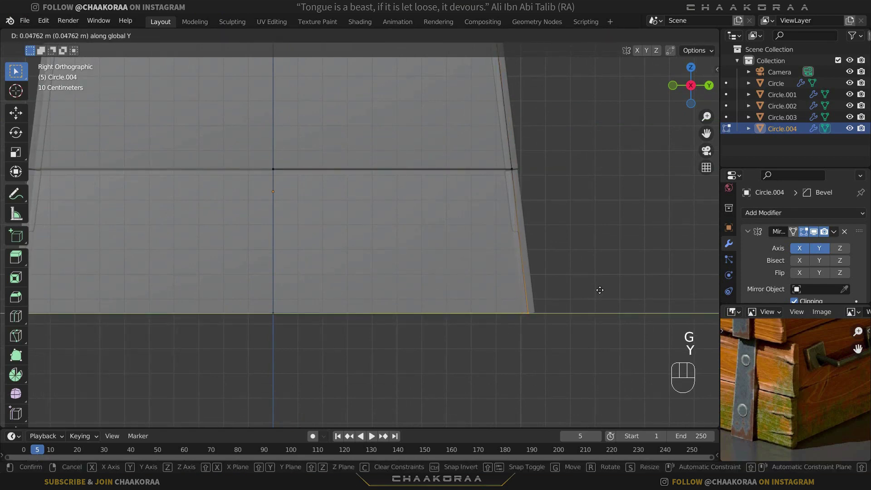
{"action": "left_click", "coordinate": [598, 290]}
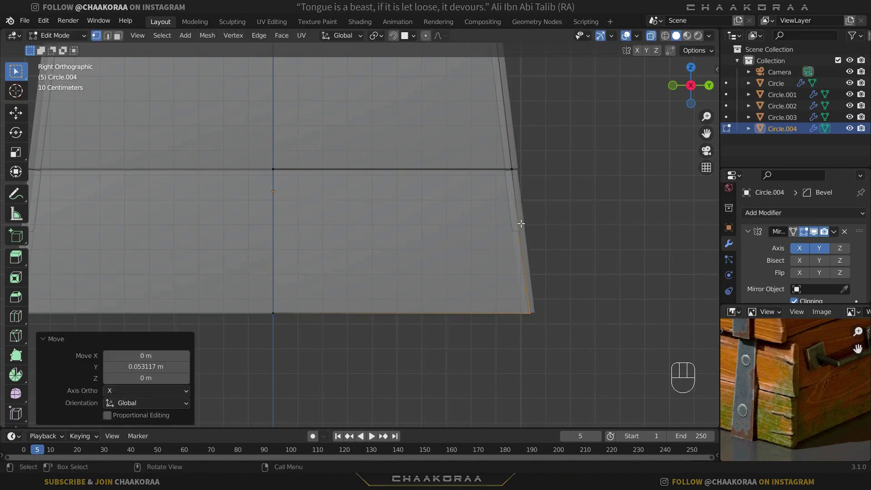
Turn X-ray off and rotate the end wall's lower face about 4.2° around the Y axis
{"action": "scroll", "coordinate": [522, 209], "scroll_direction": "down", "scroll_amount": 3}
{"action": "middle_click_drag", "start_coordinate": [389, 214], "coordinate": [482, 263]}
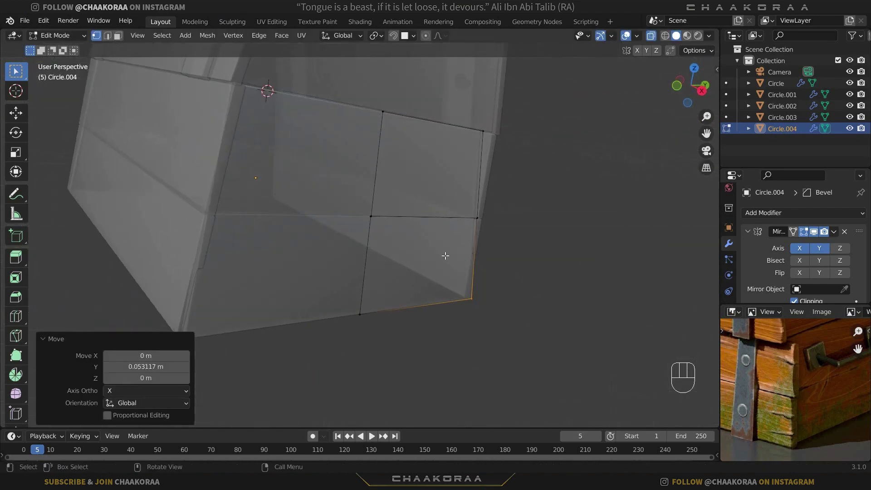
{"action": "key", "text": "3"}
{"action": "left_click", "coordinate": [425, 236]}
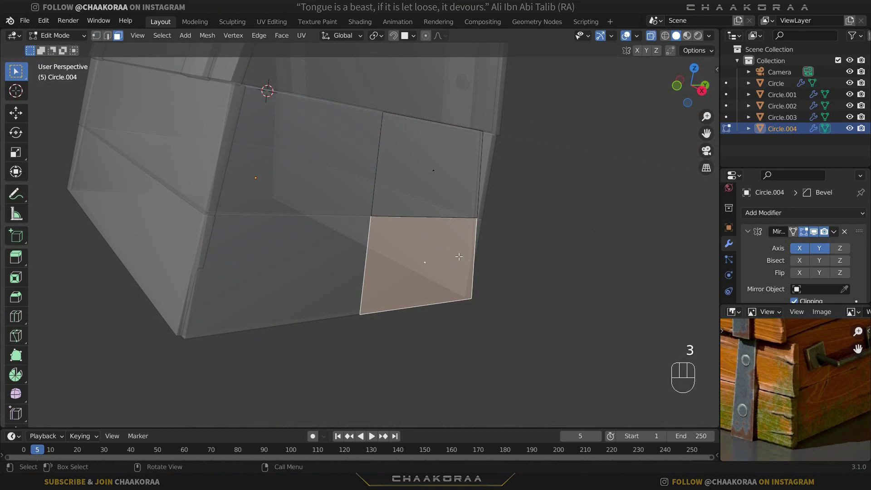
{"action": "scroll", "coordinate": [472, 276], "scroll_direction": "up", "scroll_amount": 1}
{"action": "key", "text": "alt+z"}
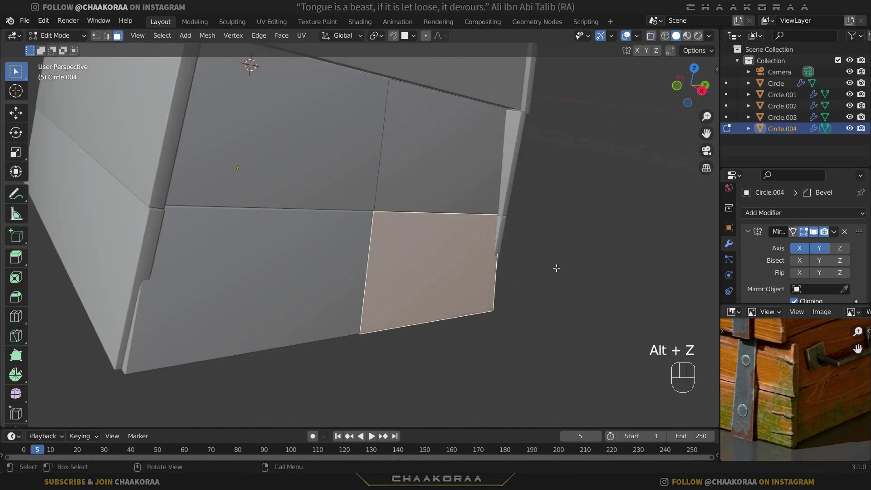
{"action": "middle_click_drag", "start_coordinate": [600, 303], "coordinate": [619, 279]}
{"action": "key", "text": "r"}
{"action": "key", "text": "y"}
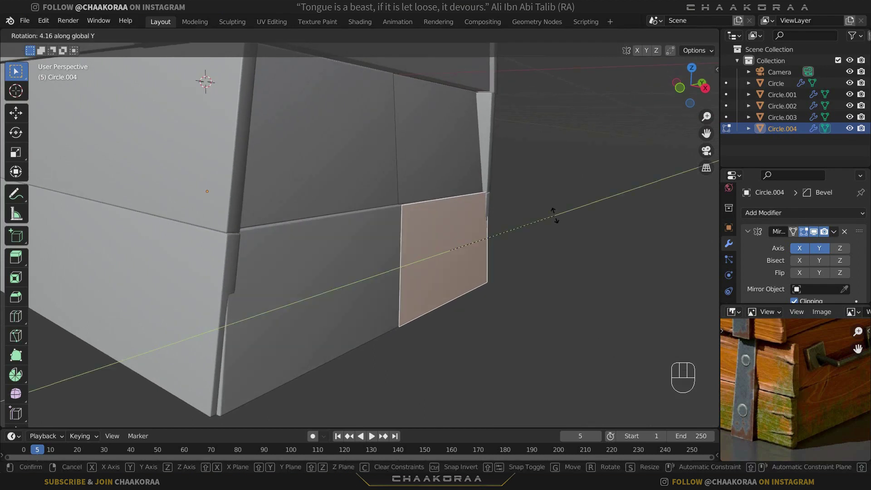
{"action": "left_click", "coordinate": [555, 216]}
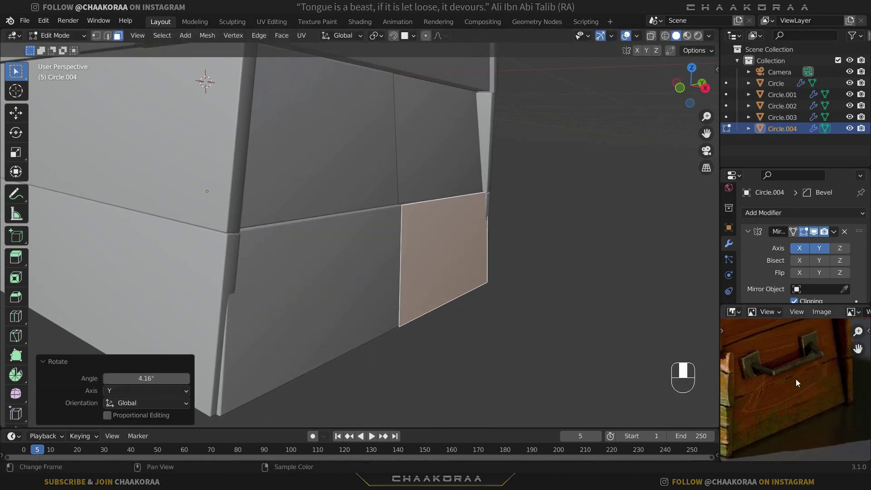
Move the end wall's lower face about 0.053 m inward along X so it sits inside the side panels' ends
{"action": "key", "text": "g"}
{"action": "key", "text": "y"}
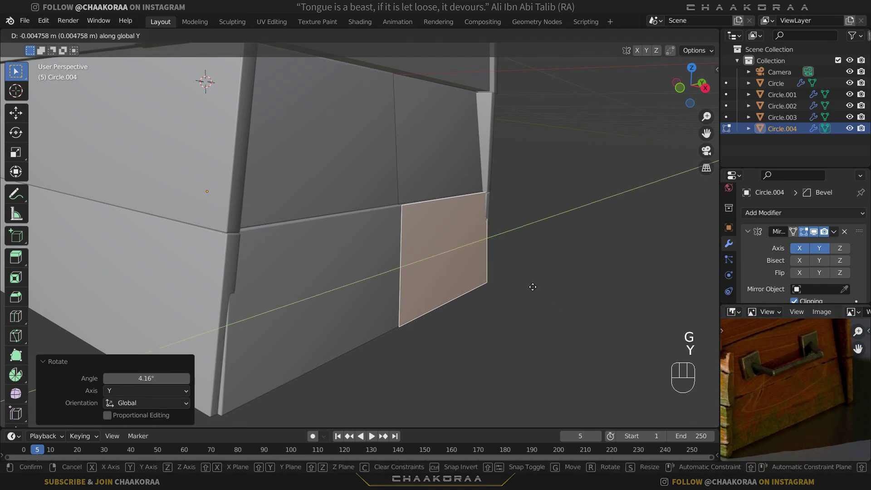
{"action": "key", "text": "x"}
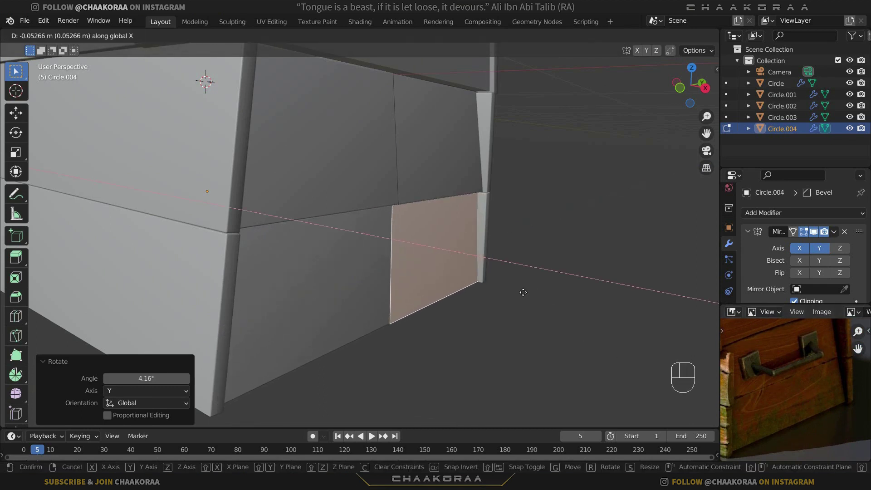
{"action": "left_click", "coordinate": [523, 292]}
Rotate the end wall's upper face about 3.9° around the Y axis
{"action": "left_click", "coordinate": [443, 172]}
{"action": "key", "text": "r"}
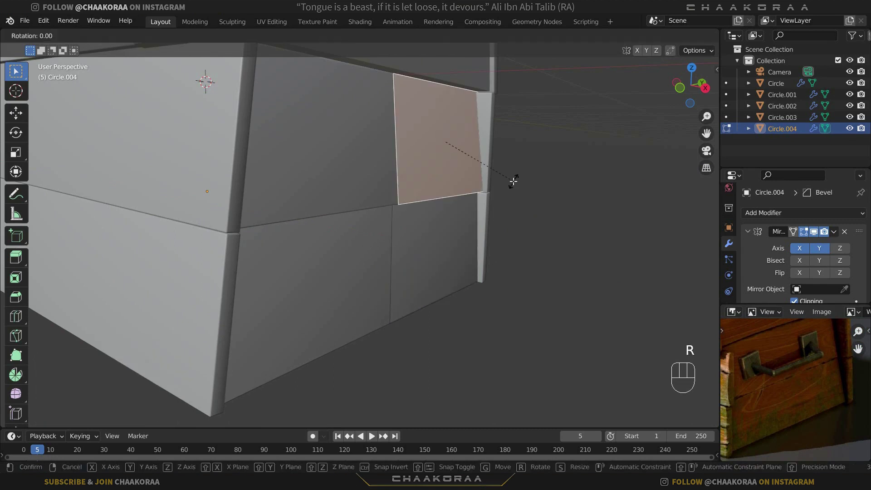
{"action": "key", "text": "y"}
{"action": "left_click", "coordinate": [514, 186]}
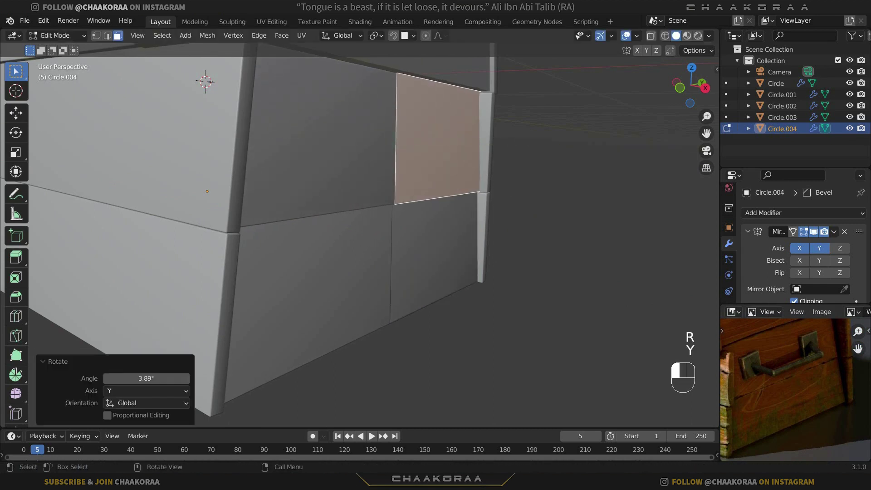
Move the end wall's upper face about 0.021 m inward along X, then leave Edit Mode and deselect the wall
{"action": "key", "text": "g"}
{"action": "key", "text": "x"}
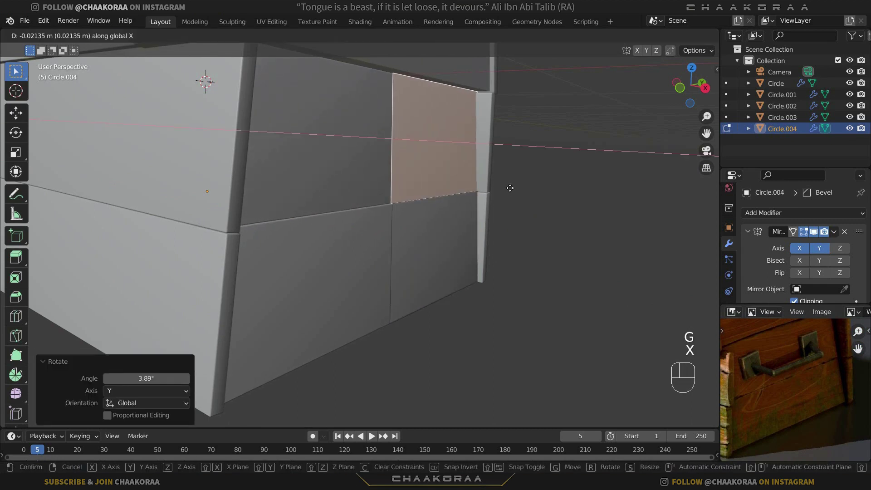
{"action": "left_click", "coordinate": [510, 188]}
{"action": "middle_click_drag", "start_coordinate": [454, 241], "coordinate": [468, 283]}
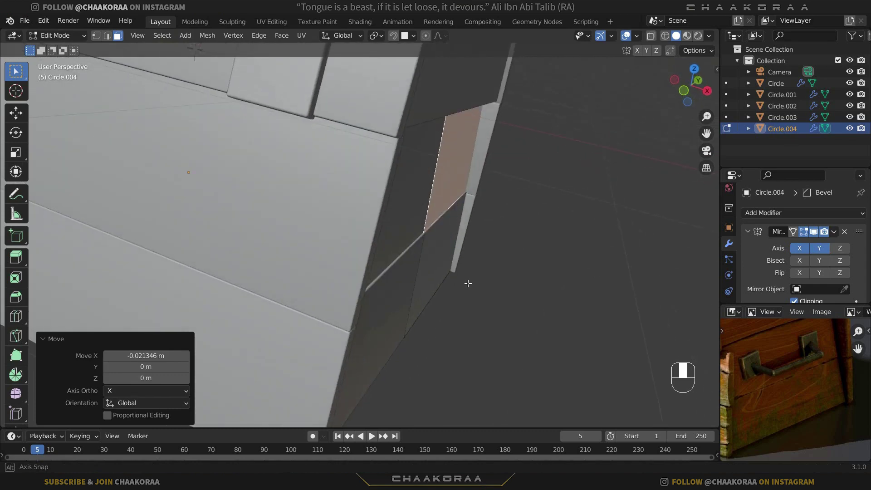
{"action": "key", "text": "Tab"}
{"action": "scroll", "coordinate": [316, 275], "scroll_direction": "down", "scroll_amount": 5}
{"action": "middle_click_drag", "start_coordinate": [477, 266], "coordinate": [492, 255]}
{"action": "left_click", "coordinate": [456, 252]}
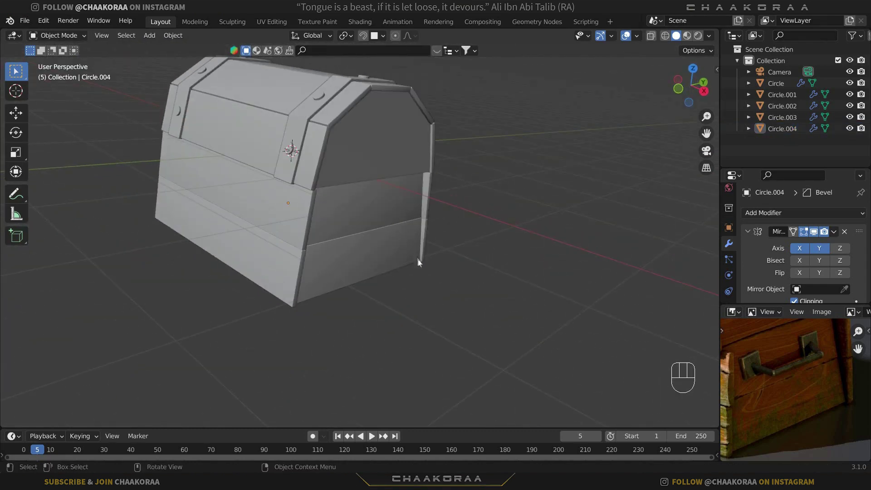
{"action": "middle_click_drag", "start_coordinate": [358, 320], "coordinate": [325, 229]}
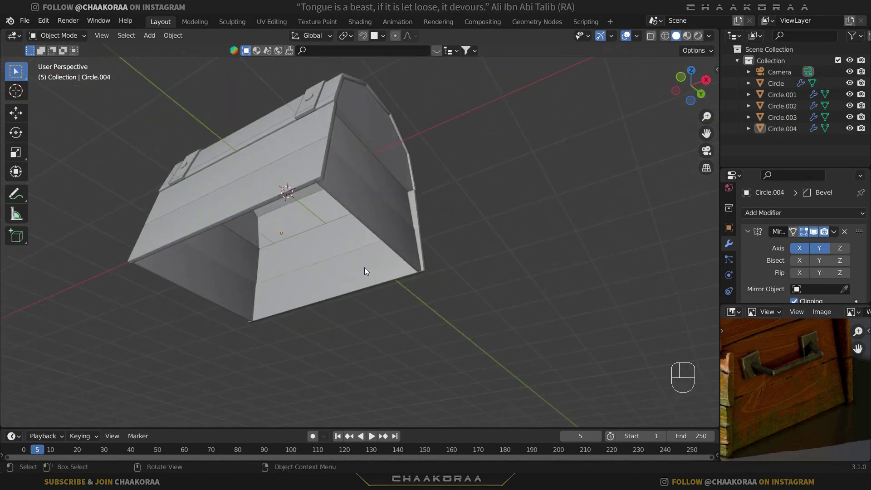
Add a plane for the chest's floor and move it about 1.11 m down in Z, near the panels' bottom edge
{"action": "key", "text": "shift+a"}
{"action": "mouse_move", "coordinate": [398, 235]}
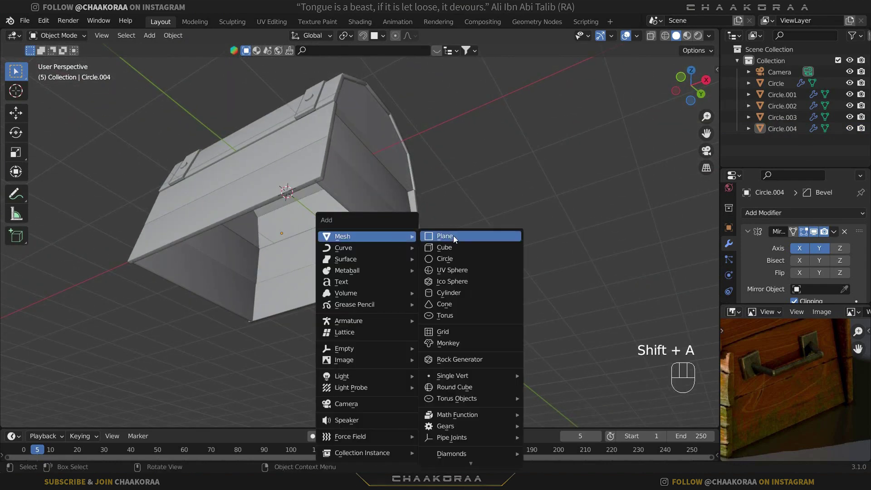
{"action": "left_click", "coordinate": [456, 235]}
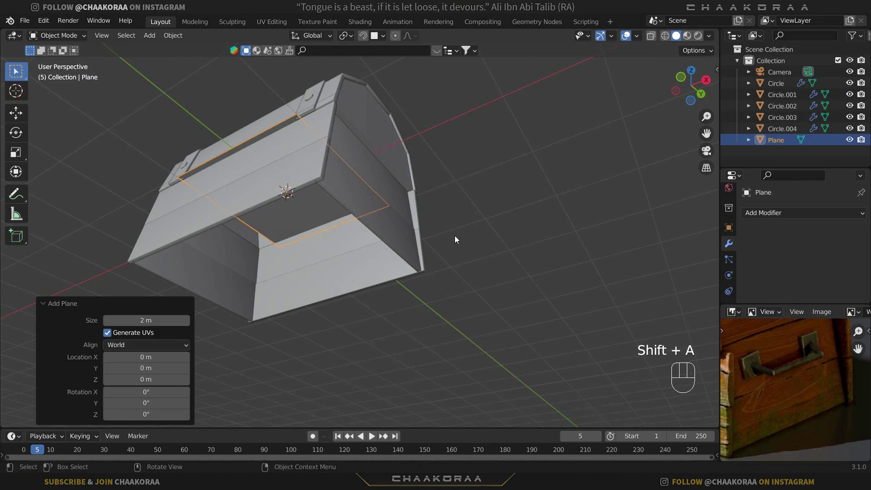
{"action": "key", "text": "KP_1"}
{"action": "key", "text": "g"}
{"action": "key", "text": "z"}
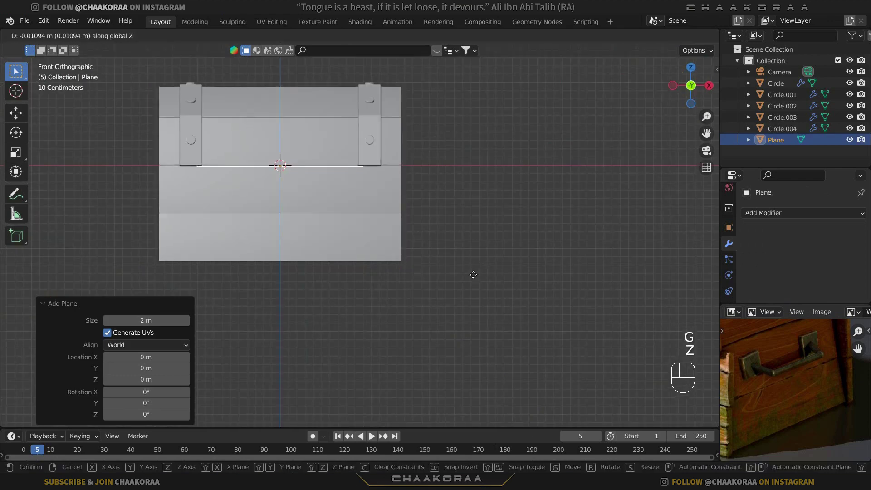
{"action": "left_click", "coordinate": [465, 347]}
Scale the floor plane by about 1.433 along X and 1.037 along Y to span the chest's base
{"action": "key", "text": "s"}
{"action": "key", "text": "x"}
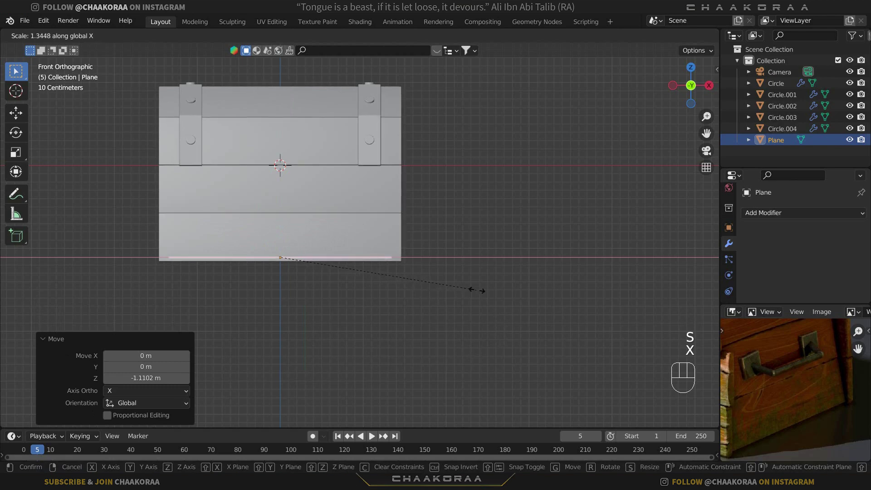
{"action": "left_click", "coordinate": [485, 286]}
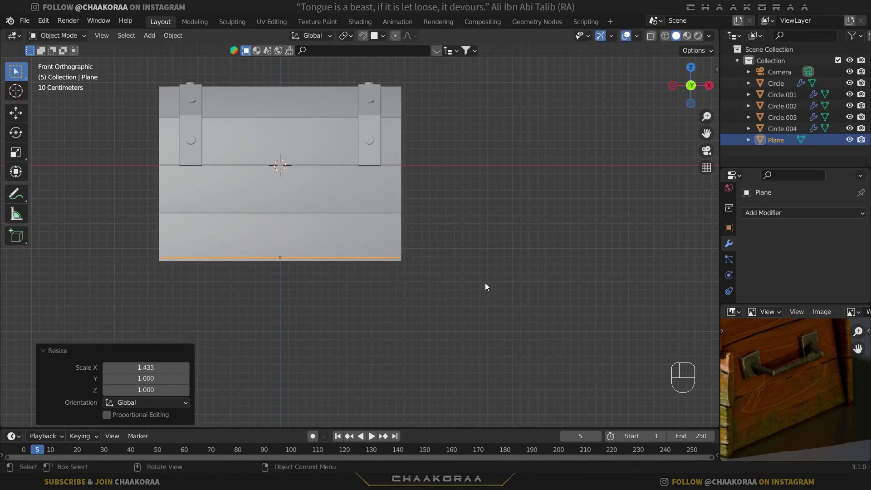
{"action": "key", "text": "KP_3"}
{"action": "scroll", "coordinate": [358, 273], "scroll_direction": "up", "scroll_amount": 3}
{"action": "key", "text": "s"}
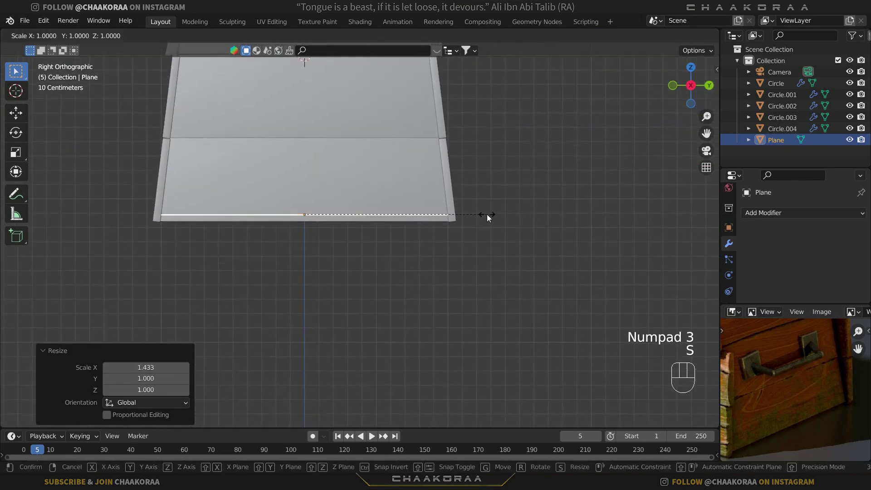
{"action": "key", "text": "y"}
{"action": "left_click", "coordinate": [484, 217]}
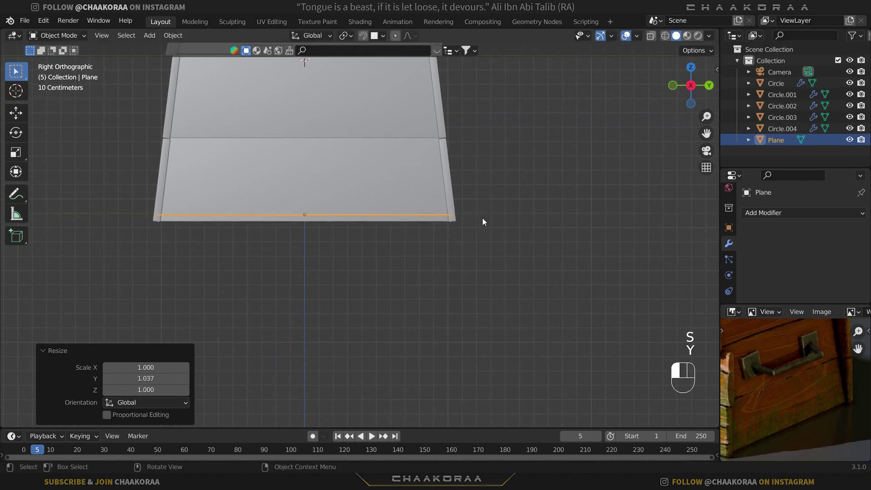
Lower the floor plane about 0.015 m along Z
{"action": "scroll", "coordinate": [483, 220], "scroll_direction": "up", "scroll_amount": 2}
{"action": "middle_click_drag", "start_coordinate": [435, 202], "coordinate": [300, 240], "text": "shift"}
{"action": "left_click", "coordinate": [202, 232]}
{"action": "left_click", "coordinate": [453, 186]}
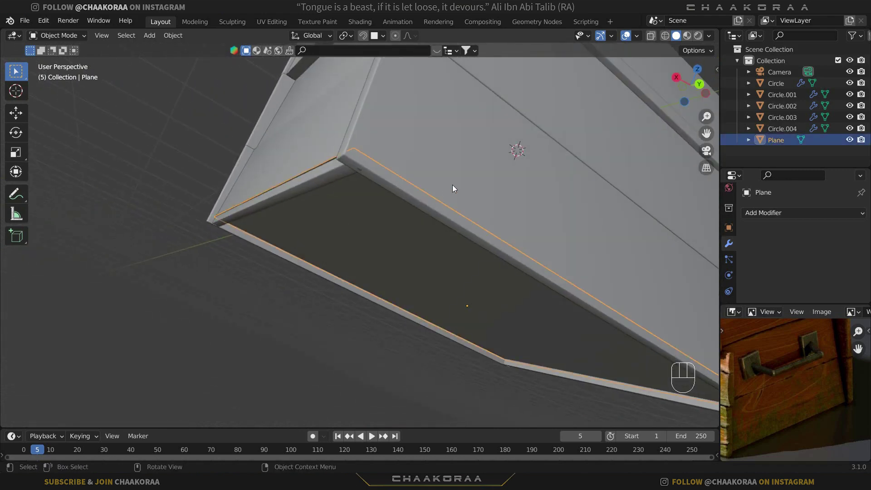
{"action": "key", "text": "g"}
{"action": "key", "text": "z"}
{"action": "left_click", "coordinate": [452, 187]}
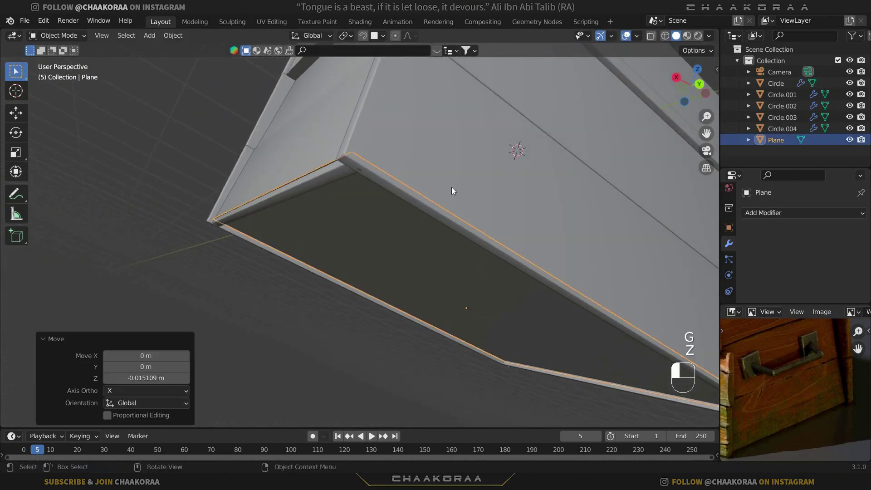
Scale the floor plane by about 0.957 along X to pull its ends inside the end walls
{"action": "left_click", "coordinate": [158, 228]}
{"action": "middle_click_drag", "start_coordinate": [312, 273], "coordinate": [376, 247]}
{"action": "left_click", "coordinate": [377, 248]}
{"action": "key", "text": "s"}
{"action": "key", "text": "y"}
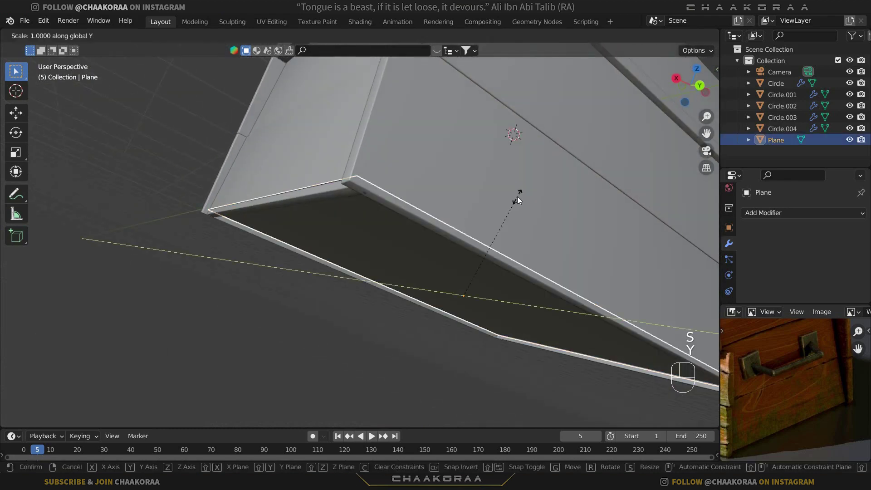
{"action": "key", "text": "shift"}
{"action": "key", "text": "x"}
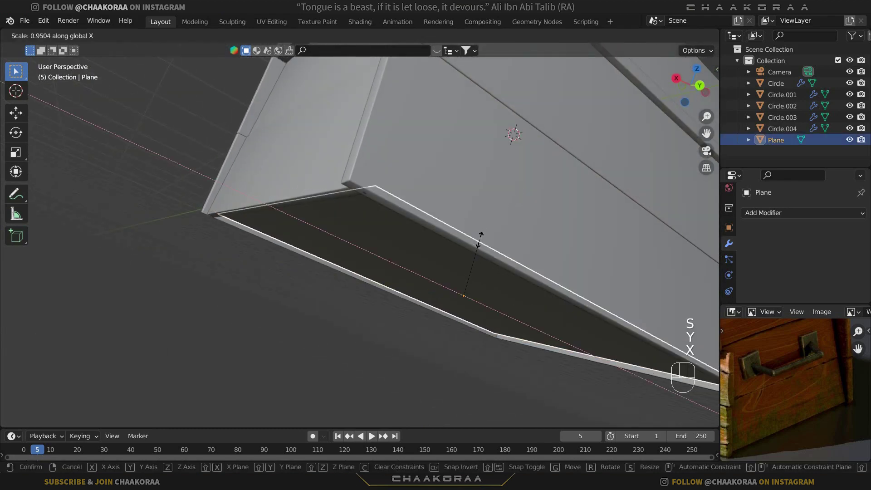
{"action": "left_click", "coordinate": [480, 240]}
Scale the floor plane by about 1.017 along X to meet the end walls, and deselect it
{"action": "middle_click_drag", "start_coordinate": [480, 241], "coordinate": [370, 192]}
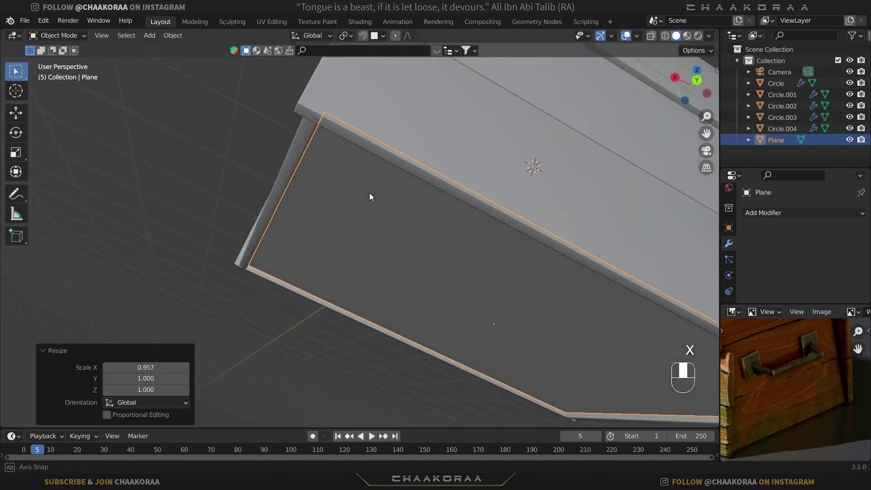
{"action": "key", "text": "s"}
{"action": "key", "text": "x"}
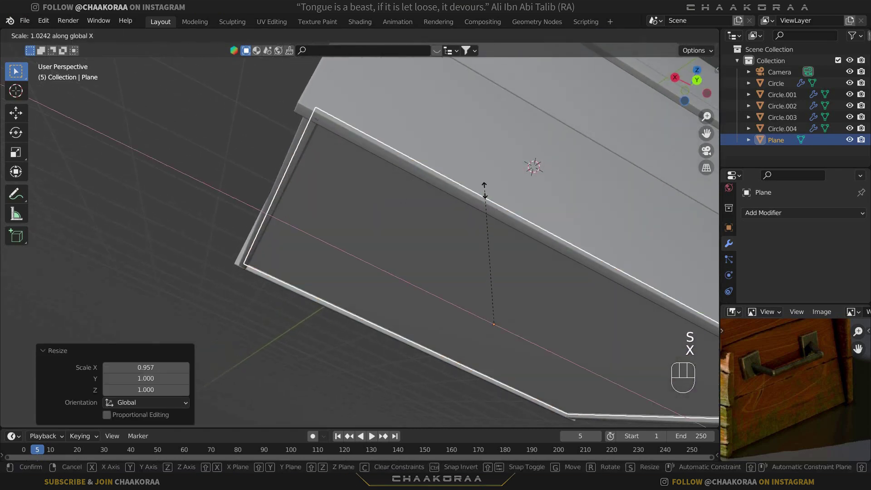
{"action": "key", "text": "shift"}
{"action": "left_click", "coordinate": [485, 190]}
{"action": "middle_click_drag", "start_coordinate": [231, 221], "coordinate": [392, 266]}
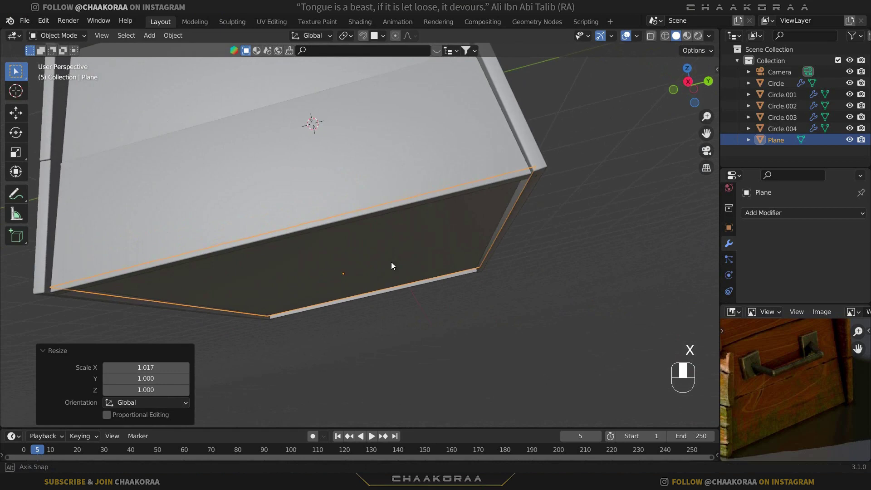
{"action": "left_click", "coordinate": [551, 183]}
{"action": "middle_click_drag", "start_coordinate": [551, 184], "coordinate": [336, 211]}
{"action": "scroll", "coordinate": [337, 211], "scroll_direction": "down", "scroll_amount": 5}
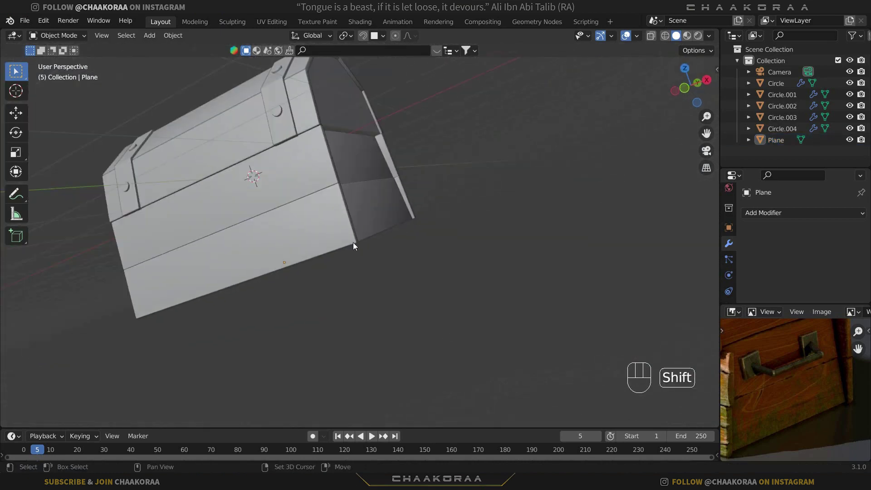
Bring the front metal strap into view in the reference image and open the lid strap in Edit Mode with X-ray on
{"action": "middle_click_drag", "start_coordinate": [353, 242], "coordinate": [295, 235], "text": "shift"}
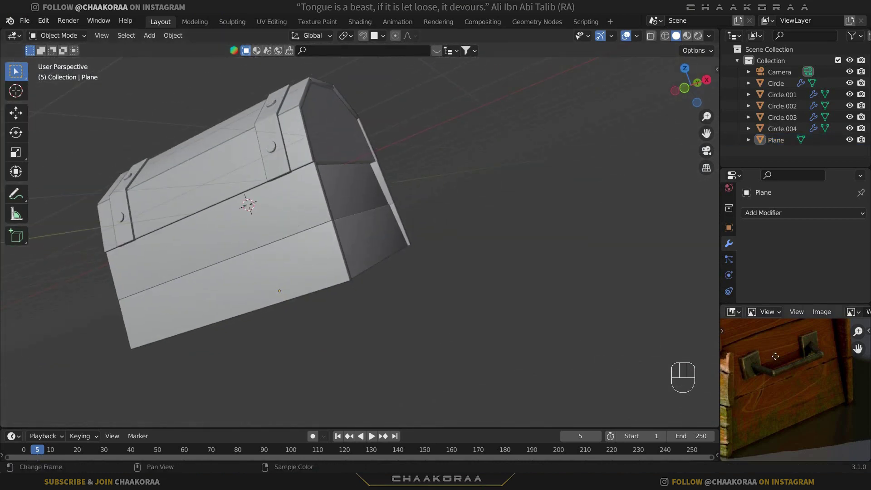
{"action": "middle_click_drag", "start_coordinate": [794, 408], "coordinate": [767, 377]}
{"action": "mouse_move", "coordinate": [769, 365]}
{"action": "left_mouse_down"}
{"action": "mouse_move", "coordinate": [751, 372]}
{"action": "mouse_move", "coordinate": [754, 431]}
{"action": "mouse_move", "coordinate": [778, 436]}
{"action": "left_mouse_up"}
{"action": "right_click_drag", "start_coordinate": [760, 359], "coordinate": [758, 436]}
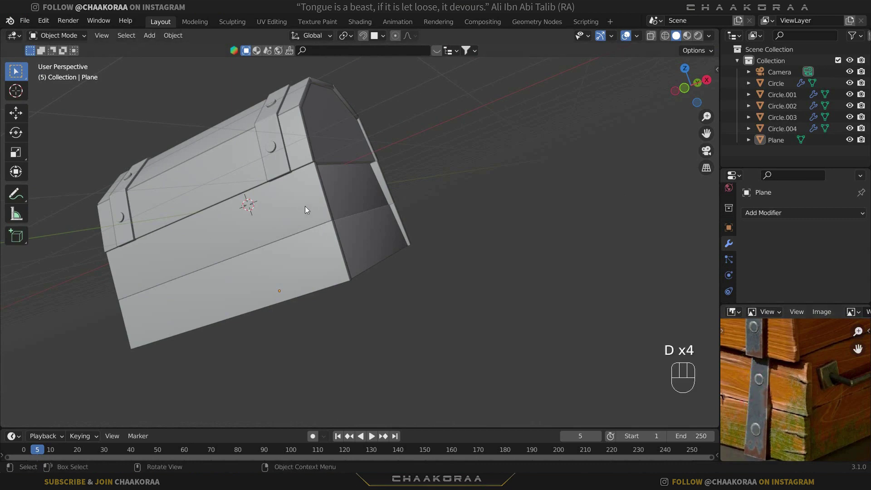
{"action": "left_click", "coordinate": [266, 146]}
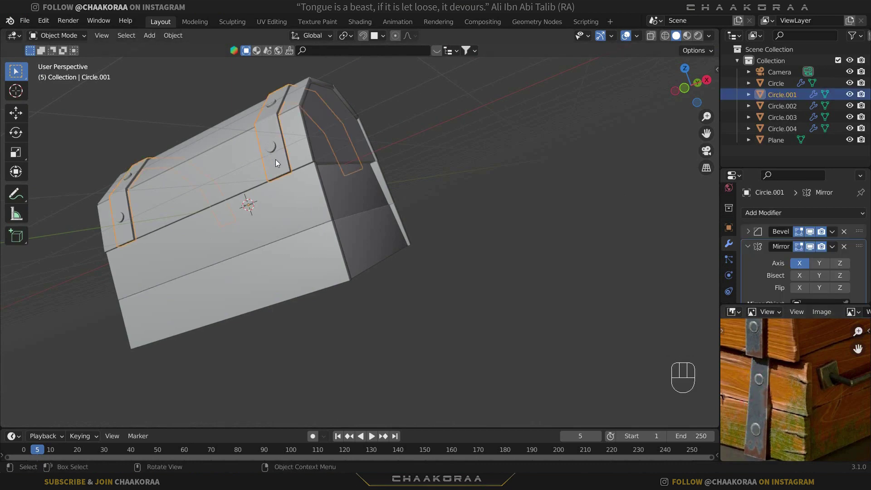
{"action": "key", "text": "Tab"}
{"action": "key", "text": "alt+z"}
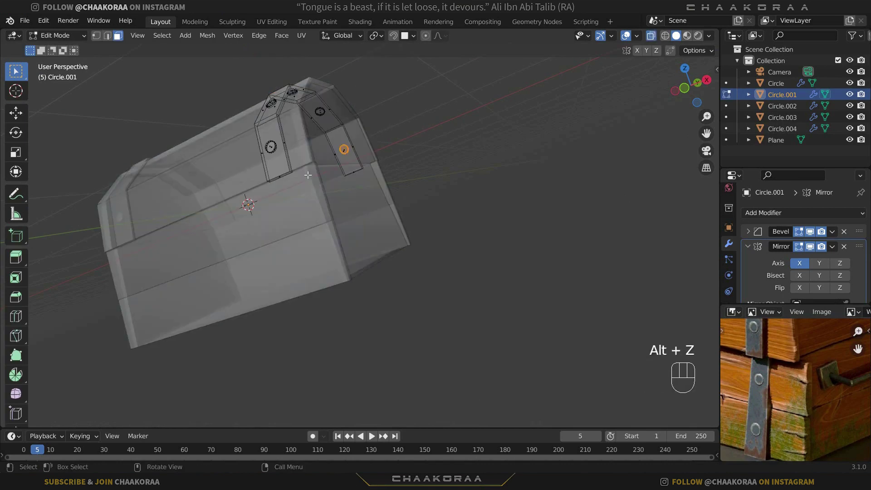
Duplicate the lid strap's lowest front segment with its rivet and move the copy about 1.03 m down in Z
{"action": "middle_click_drag", "start_coordinate": [310, 136], "coordinate": [299, 165]}
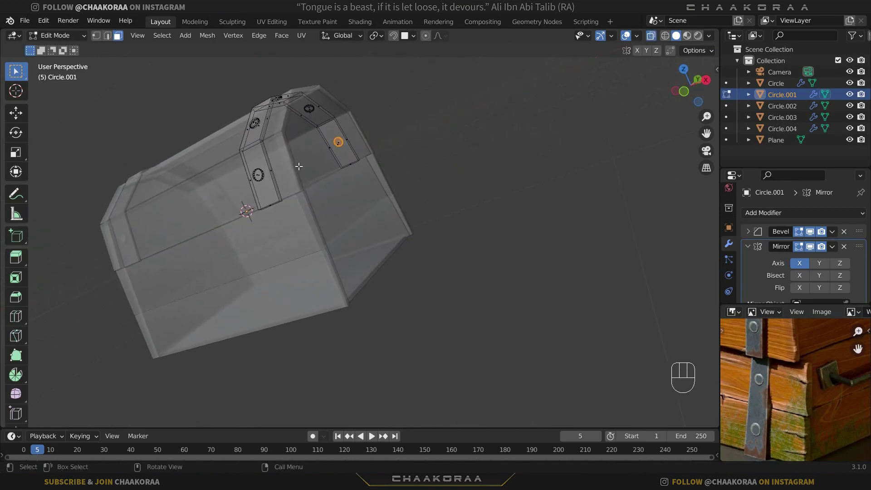
{"action": "key", "text": "1"}
{"action": "middle_click_drag", "start_coordinate": [116, 130], "coordinate": [96, 43]}
{"action": "middle_click_drag", "start_coordinate": [419, 207], "coordinate": [303, 165]}
{"action": "left_click_drag", "start_coordinate": [292, 126], "coordinate": [223, 218]}
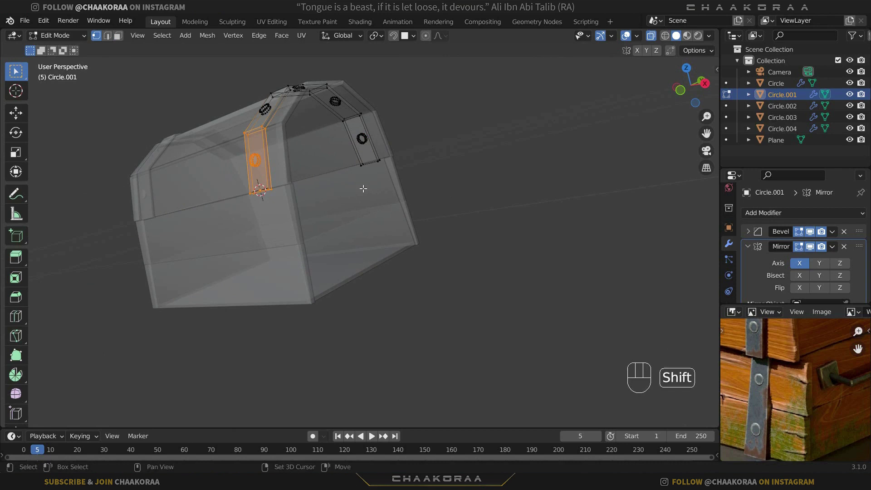
{"action": "key", "text": "shift+d"}
{"action": "key", "text": "z"}
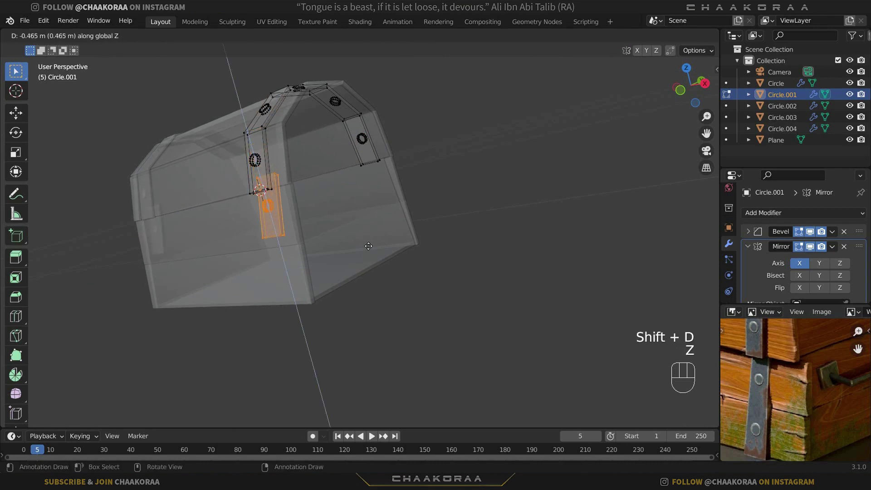
{"action": "left_click", "coordinate": [372, 293]}
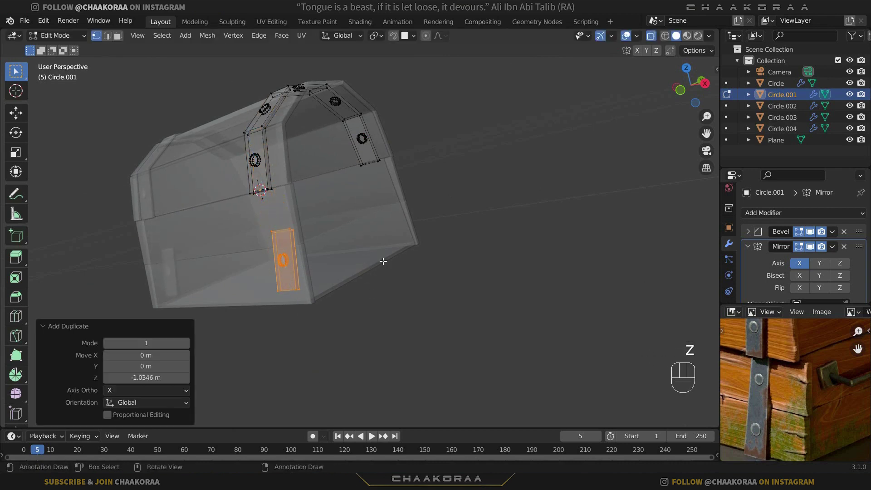
Separate the duplicated strap segment into its own object and select only that object in Object Mode
{"action": "key", "text": "p"}
{"action": "left_click", "coordinate": [383, 262]}
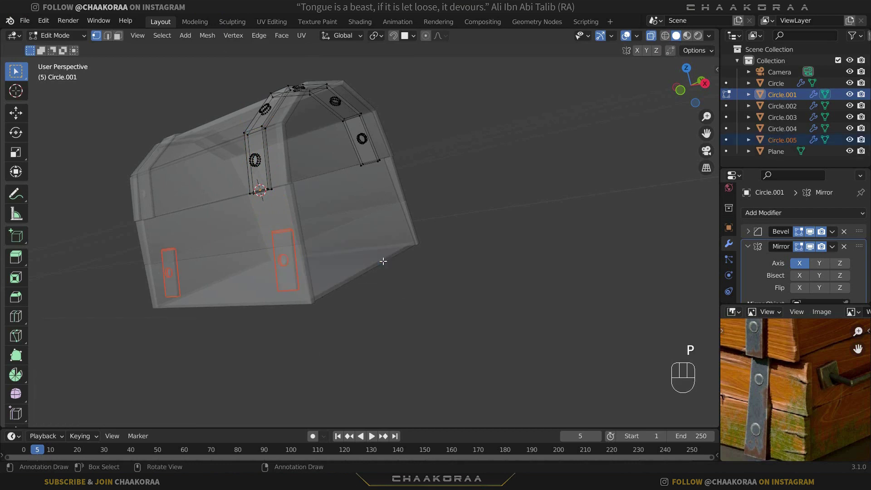
{"action": "key", "text": "Tab"}
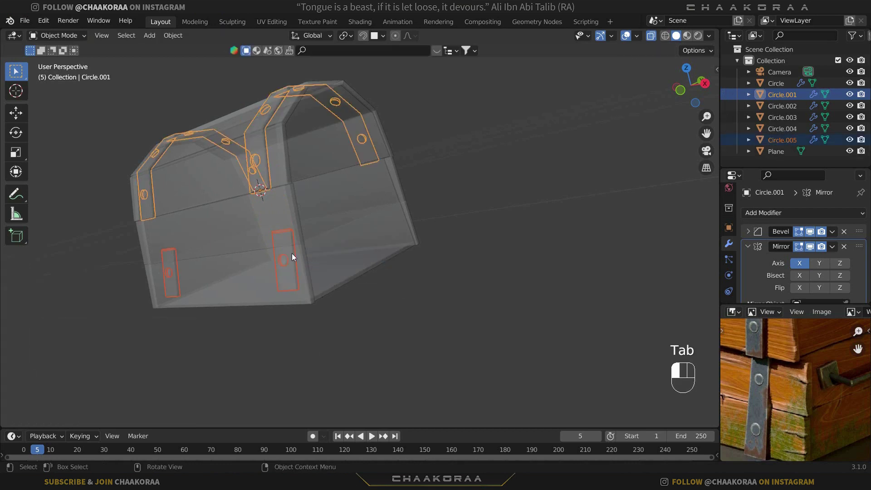
{"action": "left_click", "coordinate": [292, 254]}
{"action": "left_click", "coordinate": [317, 250]}
{"action": "left_click", "coordinate": [290, 248]}
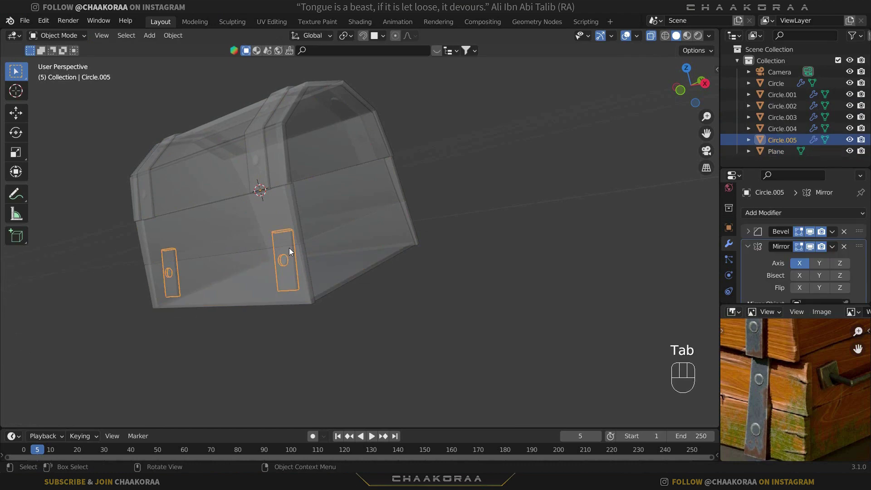
Turn X-ray off and move the whole strap segment about 0.22 m outward in Y, clear of the front side panel
{"action": "key", "text": "KP_3"}
{"action": "middle_click_drag", "start_coordinate": [266, 213], "coordinate": [394, 225], "text": "shift"}
{"action": "scroll", "coordinate": [394, 225], "scroll_direction": "up", "scroll_amount": 4}
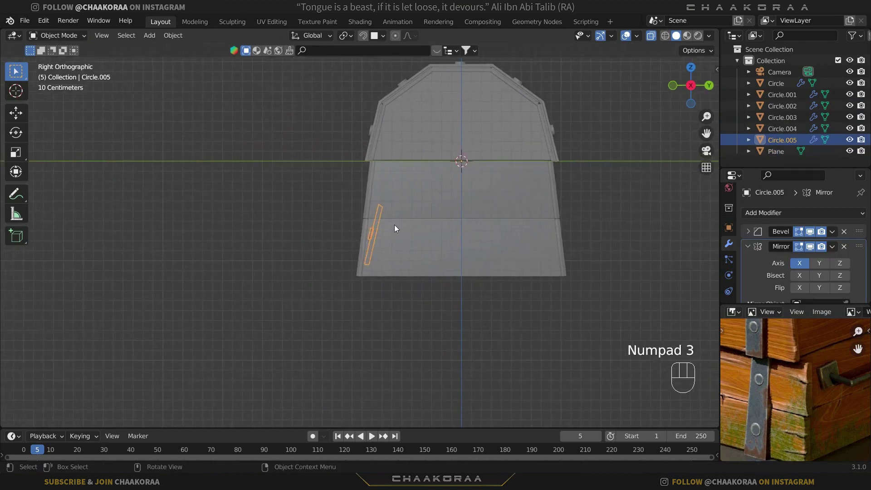
{"action": "key", "text": "alt+z"}
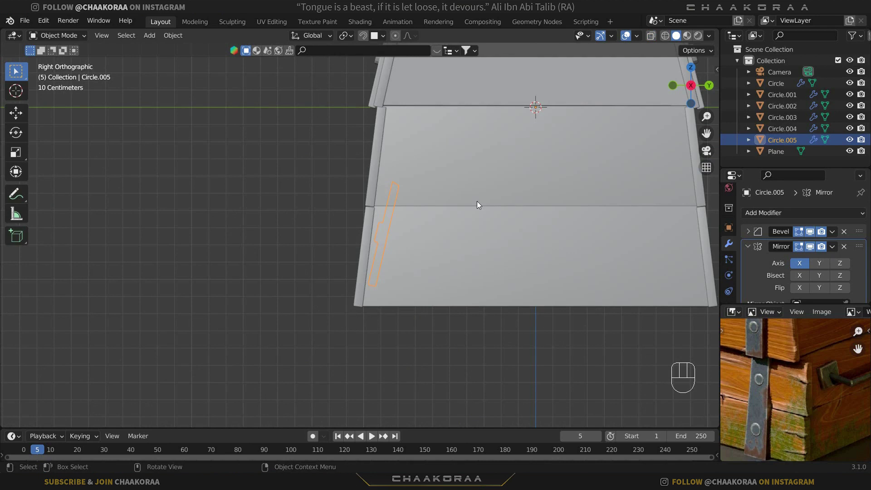
{"action": "key", "text": "Tab"}
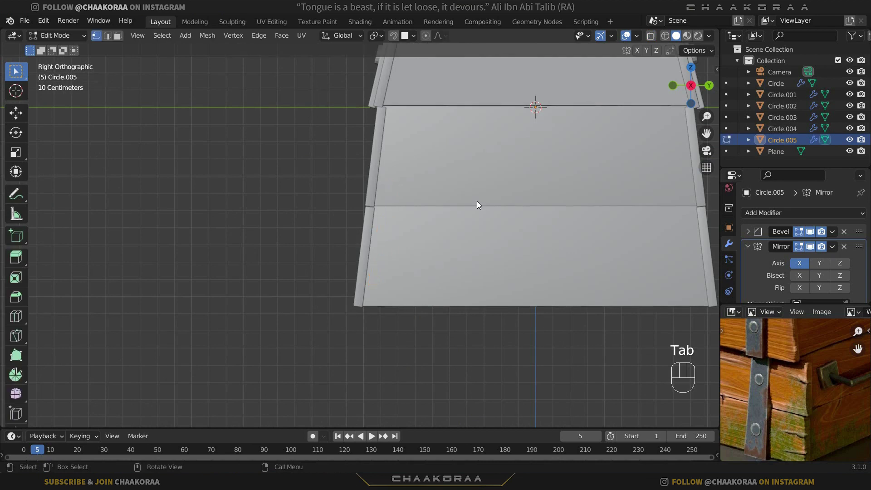
{"action": "key", "text": "a"}
{"action": "key", "text": "g"}
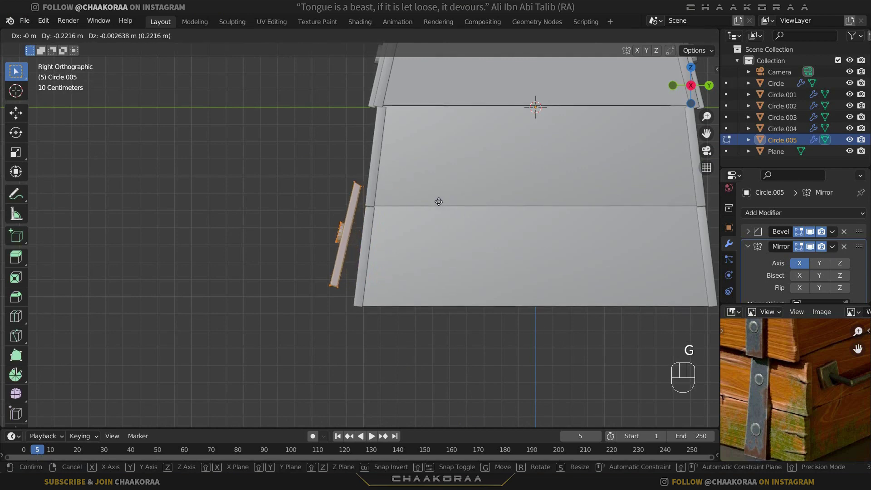
{"action": "left_click", "coordinate": [439, 201]}
Rotate the lower strap segment about -5.66° to match the front panel's slope and move it against the panel, down to the chest's bottom edge
{"action": "scroll", "coordinate": [452, 207], "scroll_direction": "up", "scroll_amount": 4}
{"action": "key", "text": "r"}
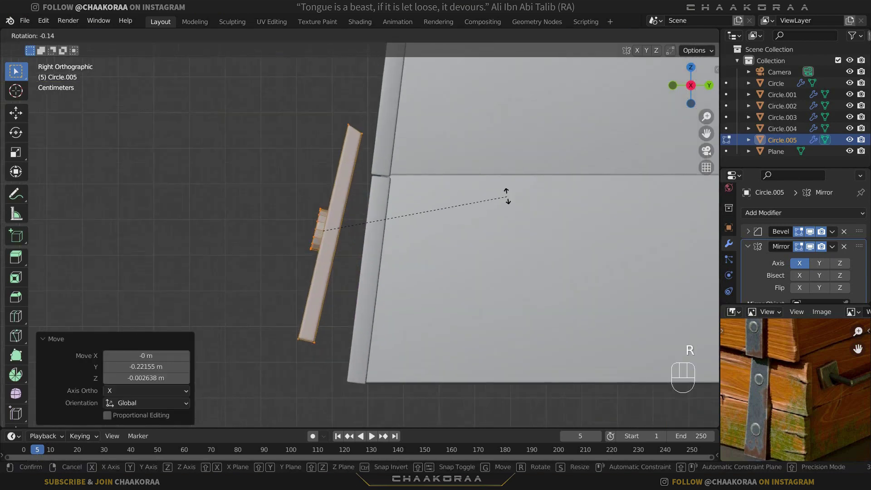
{"action": "left_click", "coordinate": [504, 184]}
{"action": "key", "text": "g"}
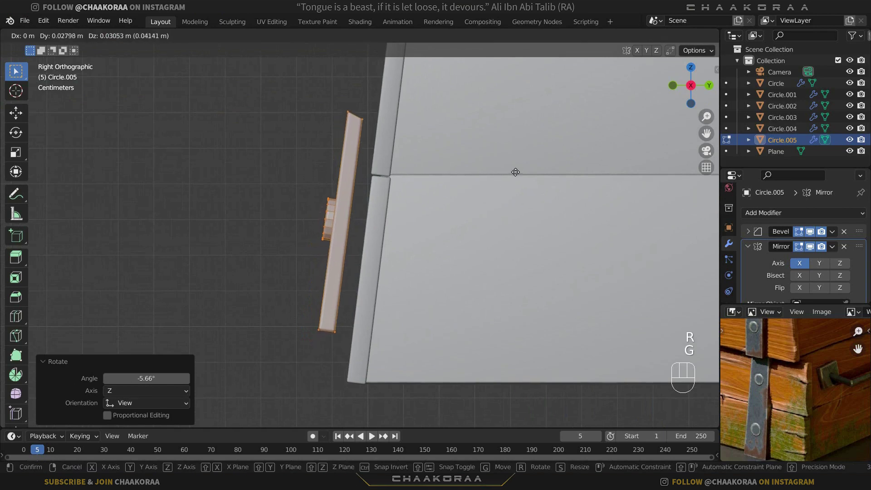
{"action": "left_click", "coordinate": [529, 181]}
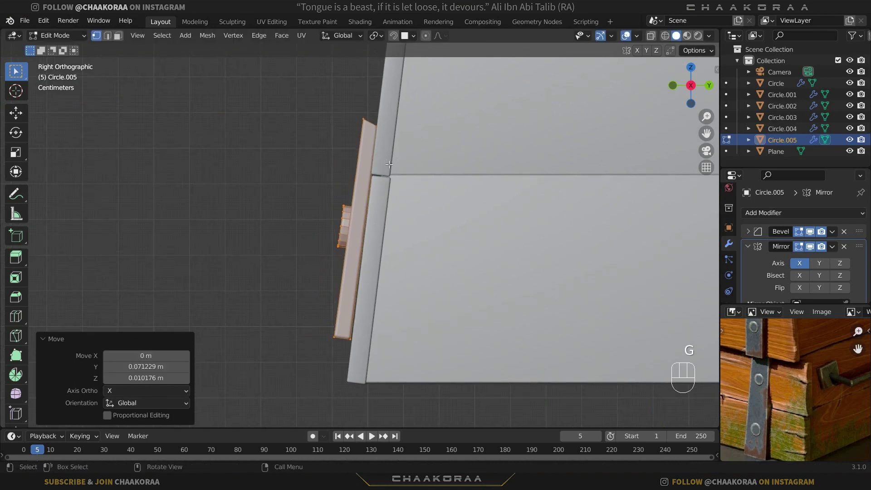
{"action": "key", "text": "g"}
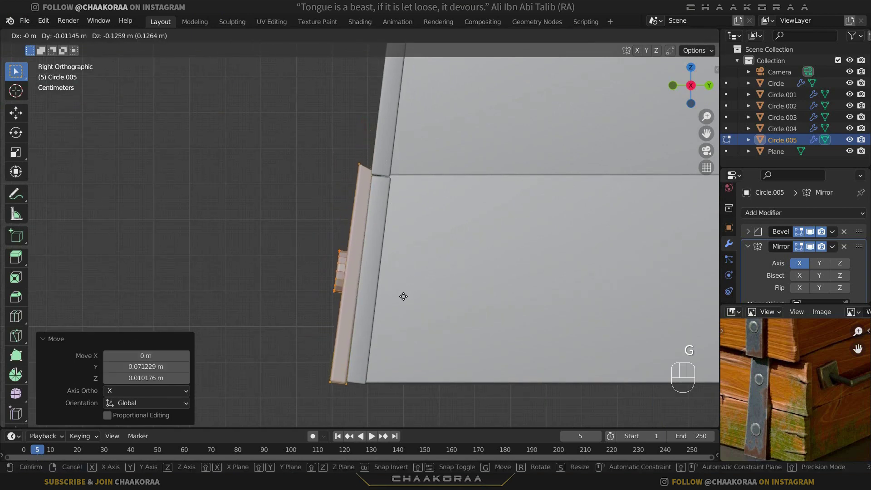
{"action": "left_click", "coordinate": [403, 299]}
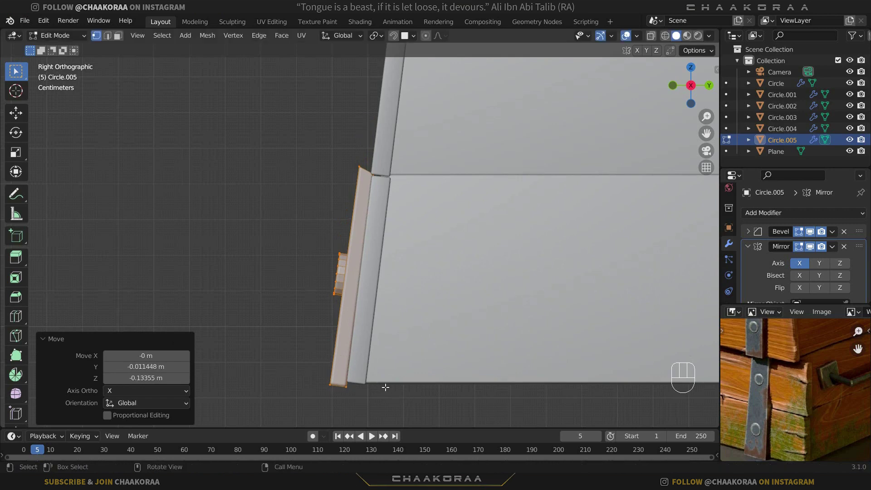
With X-ray on, select the strap's upper end and move it about 0.55 m up and 0.06 m inward in Y, just under the lid
{"action": "middle_click_drag", "start_coordinate": [780, 434], "coordinate": [774, 412]}
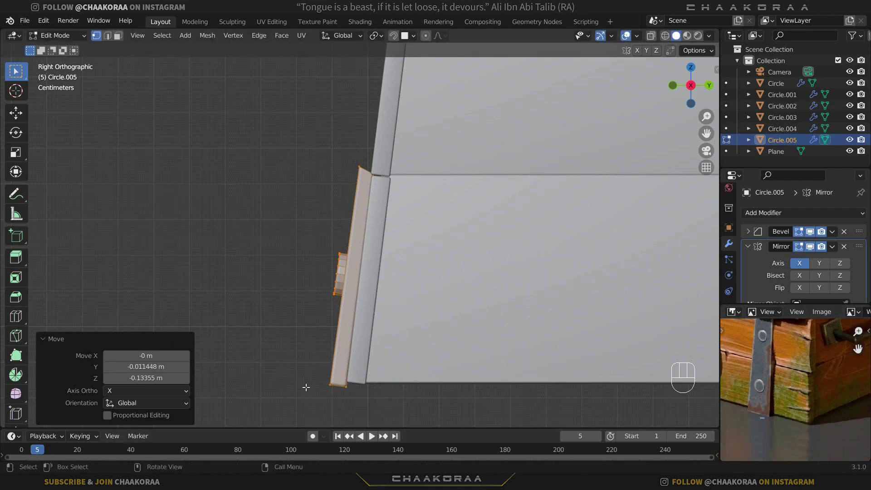
{"action": "middle_click_drag", "start_coordinate": [372, 367], "coordinate": [372, 396], "text": "shift"}
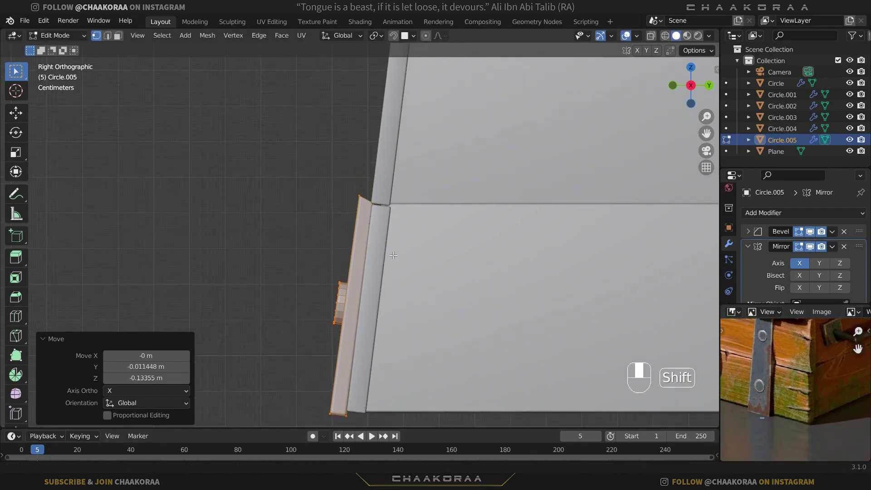
{"action": "key", "text": "alt+z"}
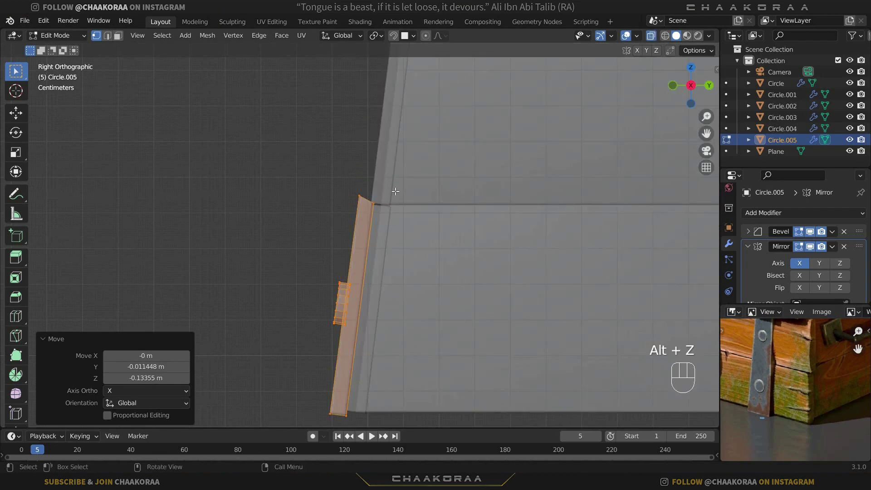
{"action": "left_click_drag", "start_coordinate": [404, 167], "coordinate": [349, 217]}
{"action": "scroll", "coordinate": [363, 222], "scroll_direction": "down", "scroll_amount": 2}
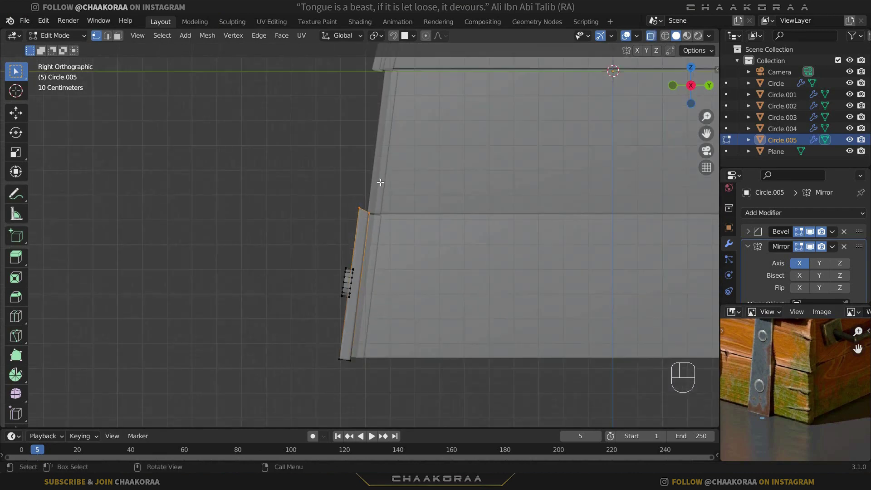
{"action": "key", "text": "g"}
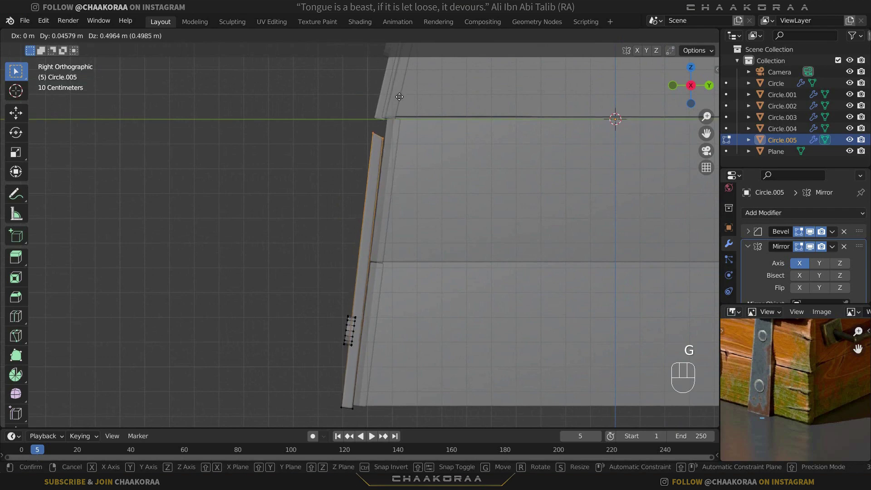
{"action": "left_click", "coordinate": [401, 90]}
Rotate the strap's upper end about -16° and shift it about 0.003 m inward in Y
{"action": "scroll", "coordinate": [400, 90], "scroll_direction": "up", "scroll_amount": 2}
{"action": "middle_click_drag", "start_coordinate": [423, 173], "coordinate": [424, 226], "text": "shift"}
{"action": "scroll", "coordinate": [424, 226], "scroll_direction": "up", "scroll_amount": 3}
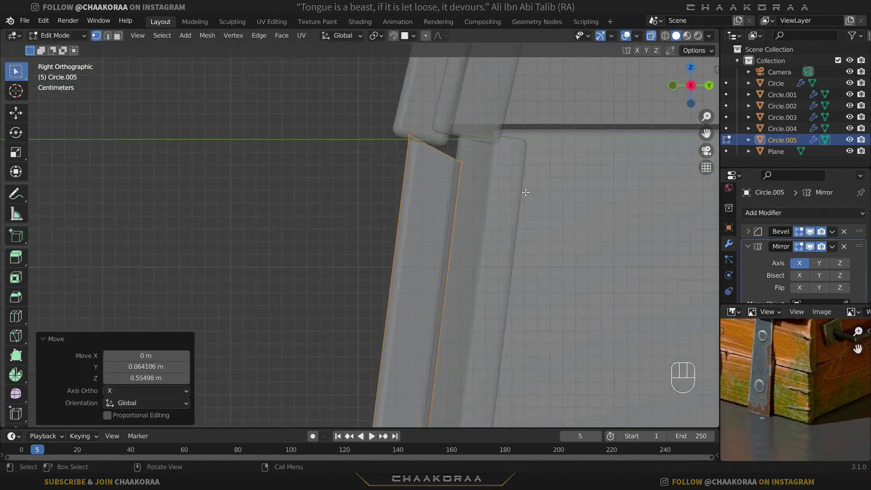
{"action": "key", "text": "r"}
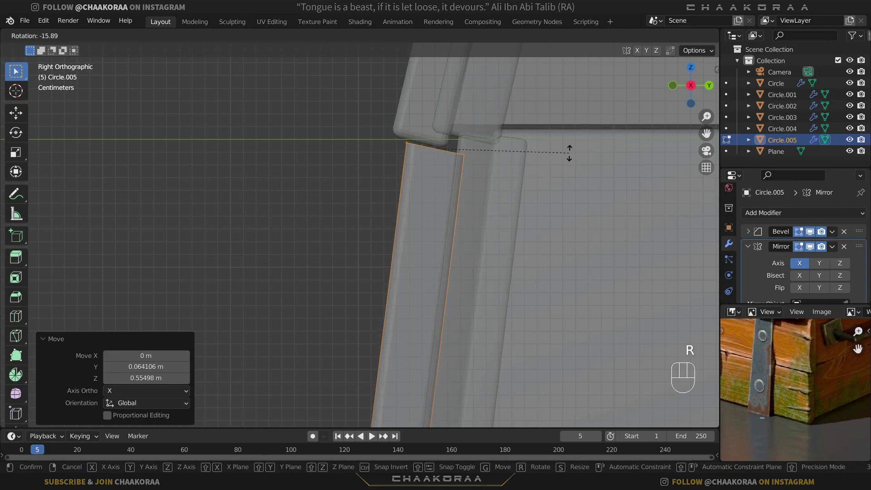
{"action": "left_click", "coordinate": [569, 153]}
{"action": "key", "text": "g"}
{"action": "left_click", "coordinate": [571, 178]}
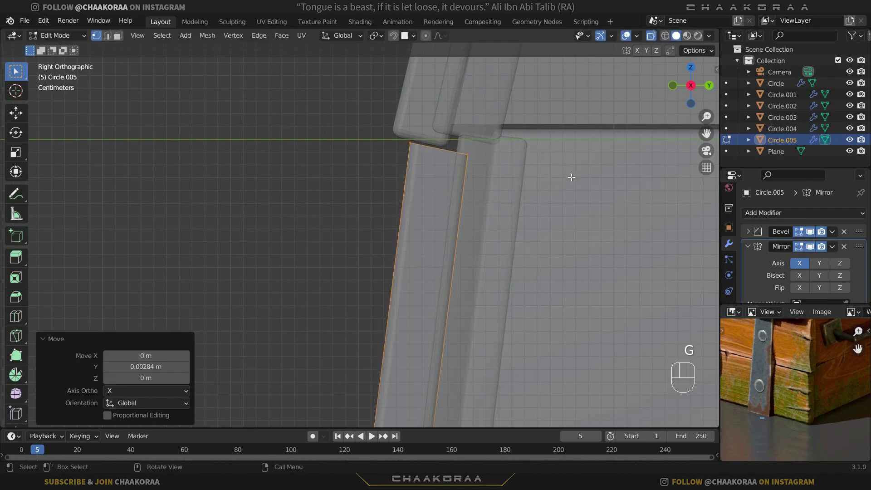
{"action": "key", "text": "f"}
Duplicate the strap's rivet about 0.6 m up and place the copy on the strap's face near its upper end
{"action": "scroll", "coordinate": [434, 191], "scroll_direction": "up", "scroll_amount": 4}
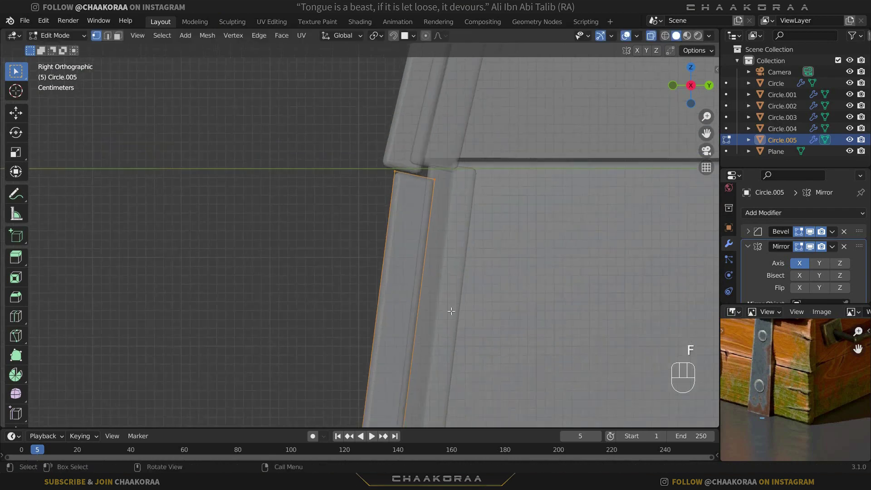
{"action": "middle_click_drag", "start_coordinate": [442, 227], "coordinate": [499, 107], "text": "shift"}
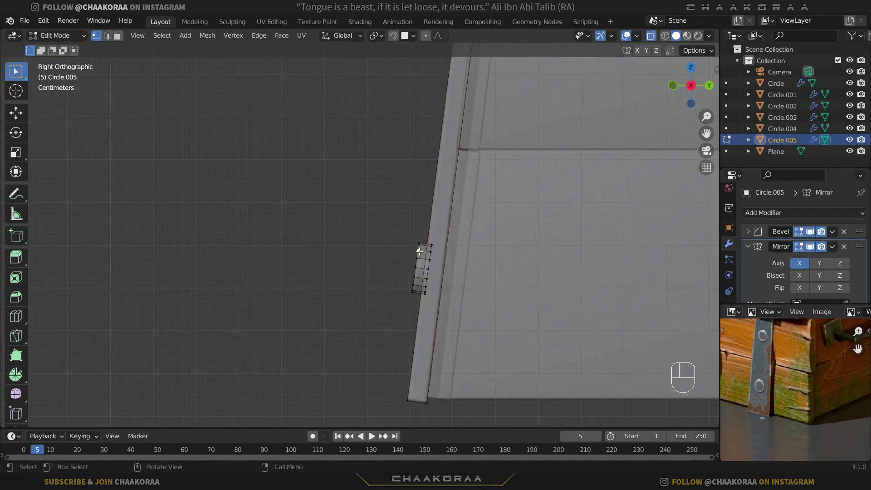
{"action": "key", "text": "l"}
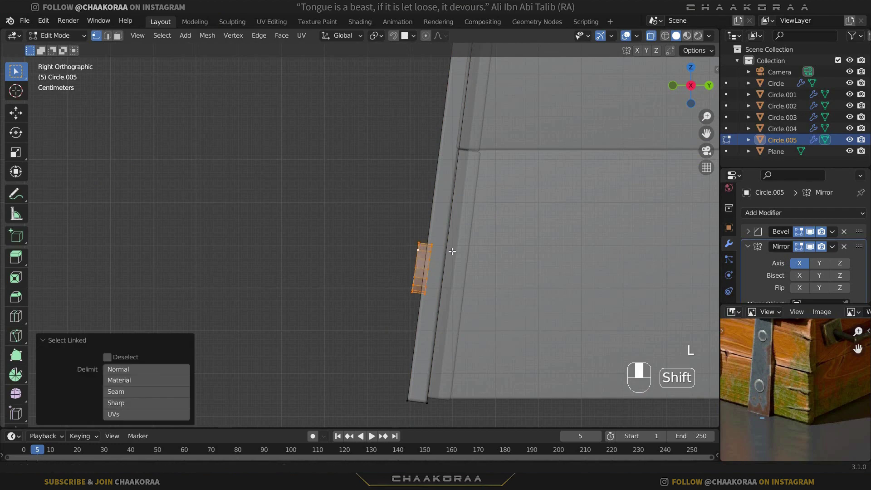
{"action": "middle_click_drag", "start_coordinate": [454, 241], "coordinate": [437, 329], "text": "shift"}
{"action": "key", "text": "shift+d"}
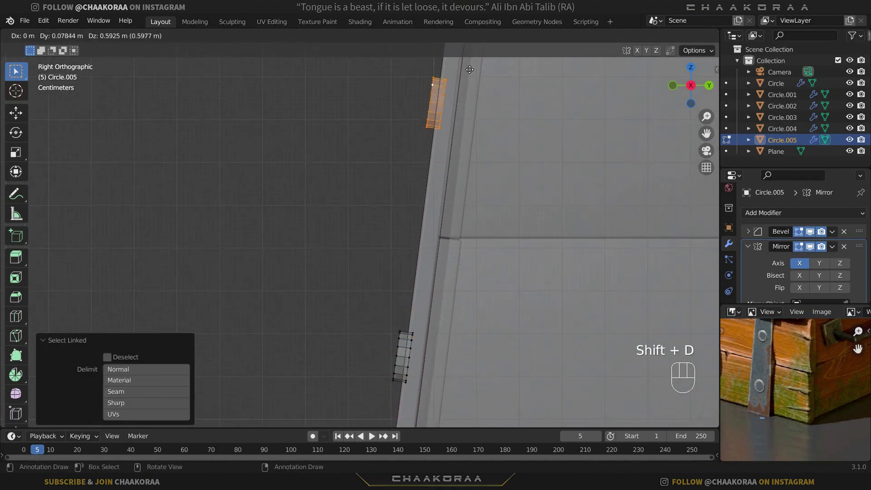
{"action": "left_click", "coordinate": [470, 73]}
{"action": "middle_click_drag", "start_coordinate": [471, 73], "coordinate": [501, 164], "text": "shift"}
{"action": "key", "text": "g"}
{"action": "left_click", "coordinate": [472, 211]}
{"action": "scroll", "coordinate": [472, 211], "scroll_direction": "down", "scroll_amount": 2}
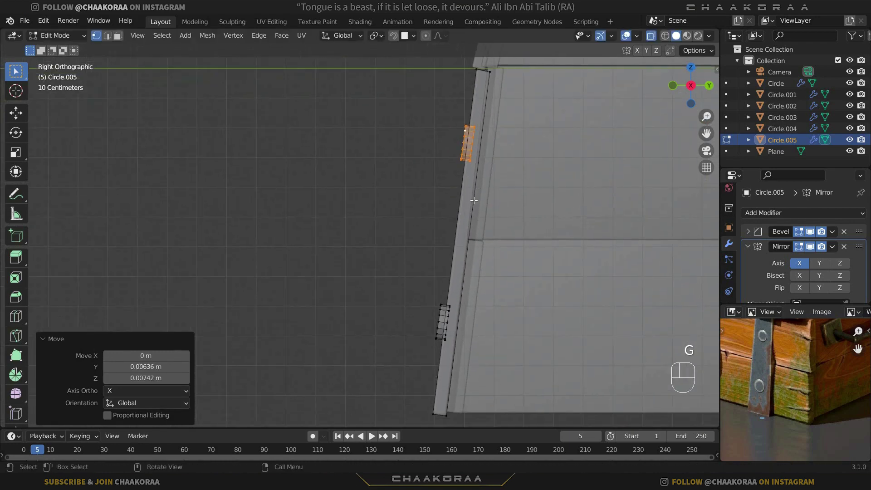
{"action": "key", "text": "g"}
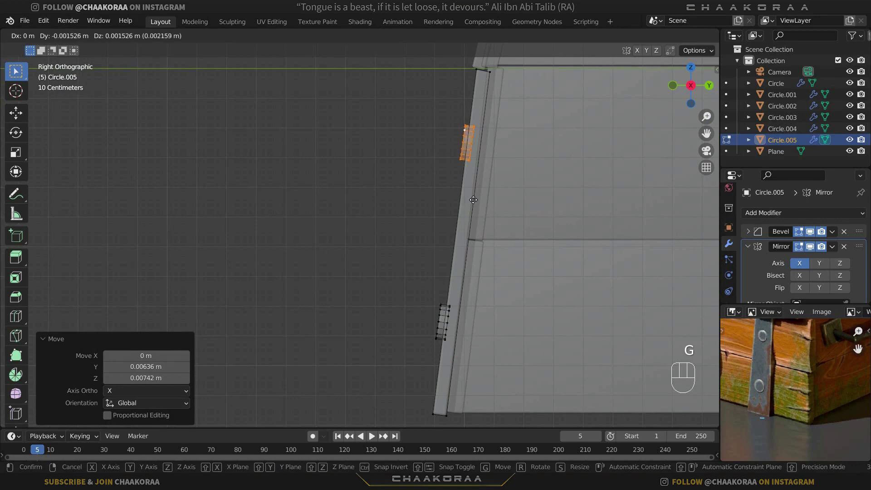
{"action": "left_click", "coordinate": [411, 214]}
Return to Object Mode, turn X-ray off and inspect the lower front straps from several sides
{"action": "middle_click_drag", "start_coordinate": [410, 214], "coordinate": [503, 244]}
{"action": "key", "text": "Tab"}
{"action": "scroll", "coordinate": [434, 241], "scroll_direction": "down", "scroll_amount": 6}
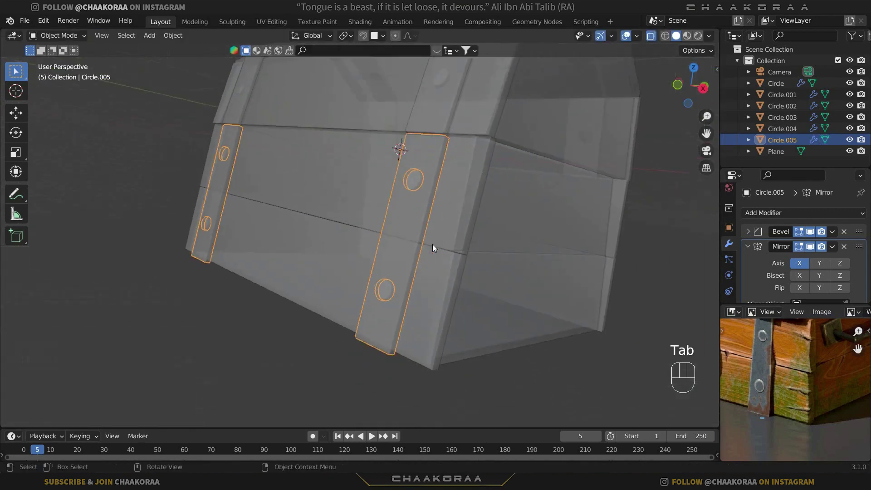
{"action": "key", "text": "alt+z"}
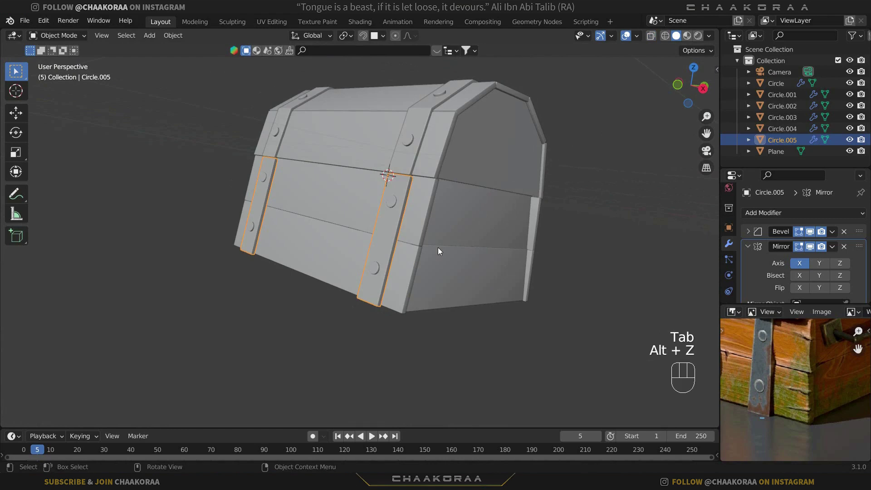
{"action": "middle_click_drag", "start_coordinate": [453, 239], "coordinate": [702, 241]}
{"action": "middle_click_drag", "start_coordinate": [404, 253], "coordinate": [353, 219]}
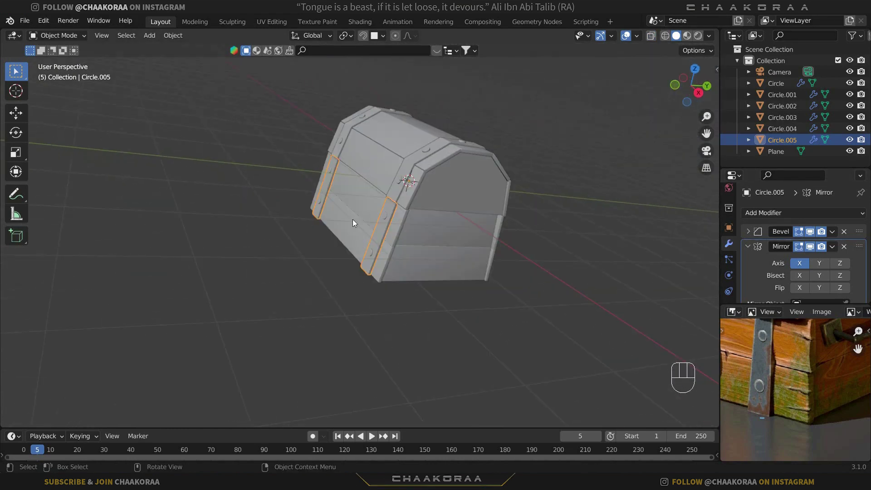
Enable the Y axis in the lower strap's Mirror modifier to put matching straps on the chest's back
{"action": "left_click", "coordinate": [359, 223]}
{"action": "left_click", "coordinate": [488, 237]}
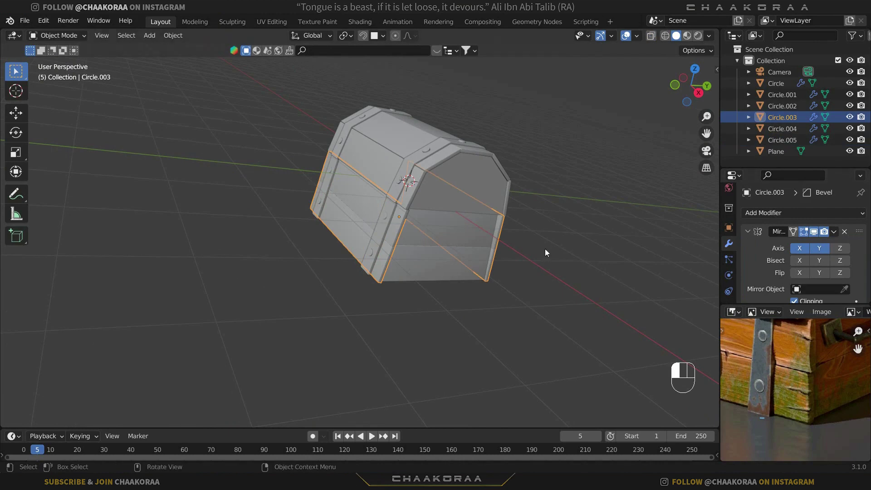
{"action": "mouse_move", "coordinate": [557, 269]}
{"action": "middle_mouse_down"}
{"action": "mouse_move", "coordinate": [401, 252]}
{"action": "mouse_move", "coordinate": [543, 262]}
{"action": "middle_mouse_up"}
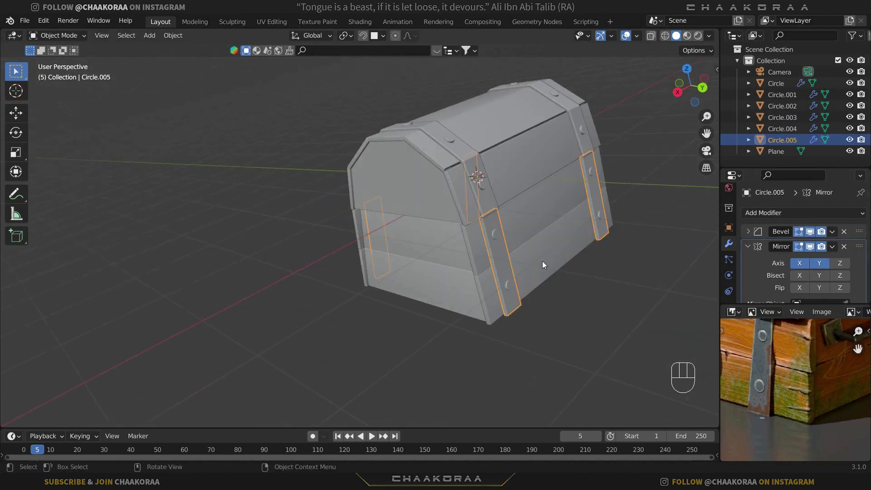
{"action": "middle_click_drag", "start_coordinate": [460, 223], "coordinate": [535, 263]}
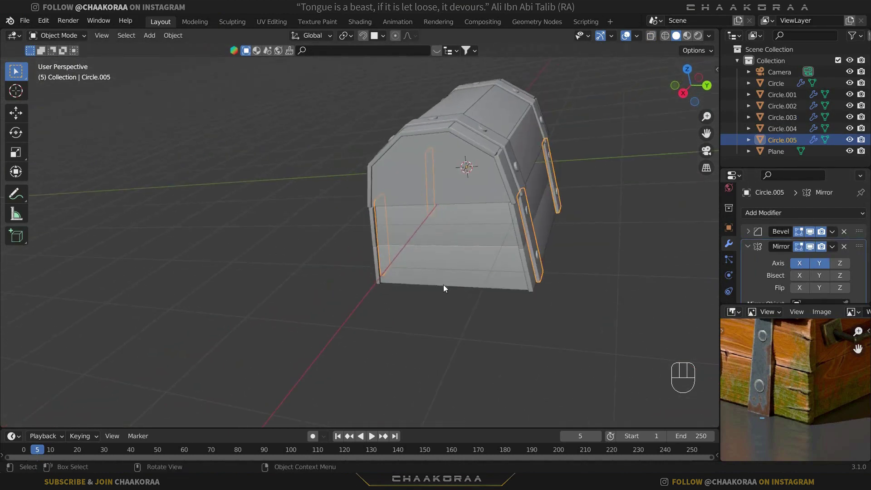
{"action": "middle_click_drag", "start_coordinate": [443, 284], "coordinate": [529, 293]}
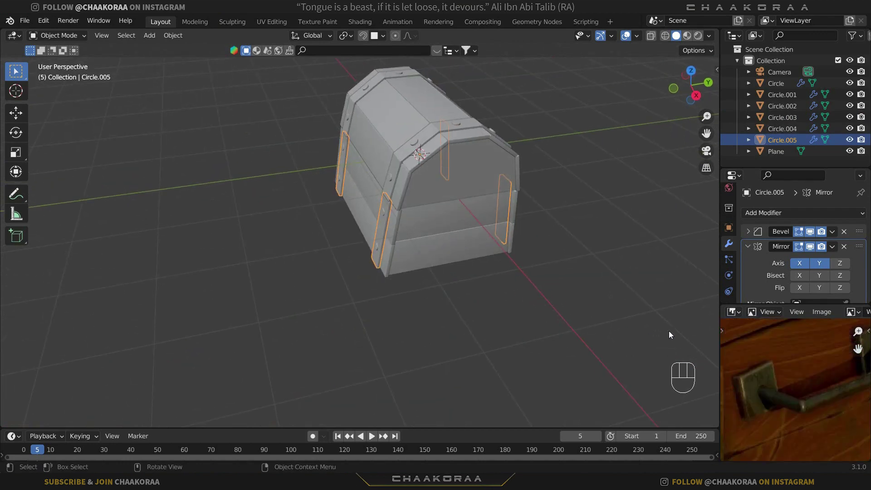
Frame the side handle in the reference image, then add a cube and scale it to about 0.19
{"action": "mouse_move", "coordinate": [774, 368]}
{"action": "left_mouse_down"}
{"action": "mouse_move", "coordinate": [752, 357]}
{"action": "mouse_move", "coordinate": [738, 388]}
{"action": "mouse_move", "coordinate": [762, 414]}
{"action": "mouse_move", "coordinate": [779, 385]}
{"action": "mouse_move", "coordinate": [777, 411]}
{"action": "mouse_move", "coordinate": [818, 403]}
{"action": "left_mouse_up"}
{"action": "mouse_move", "coordinate": [820, 400]}
{"action": "right_mouse_down"}
{"action": "mouse_move", "coordinate": [767, 408]}
{"action": "mouse_move", "coordinate": [735, 373]}
{"action": "mouse_move", "coordinate": [773, 389]}
{"action": "right_mouse_up"}
{"action": "key", "text": "shift+a"}
{"action": "mouse_move", "coordinate": [435, 206]}
{"action": "left_click", "coordinate": [479, 220]}
{"action": "key", "text": "s"}
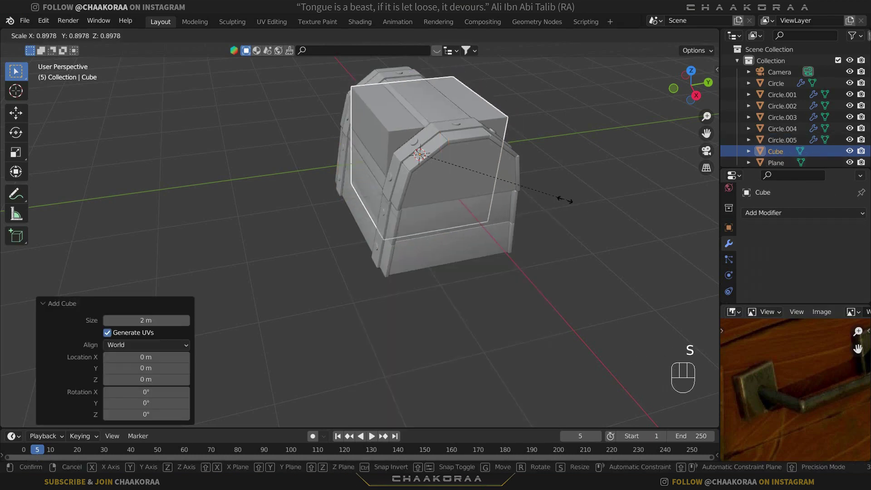
{"action": "left_click", "coordinate": [446, 174]}
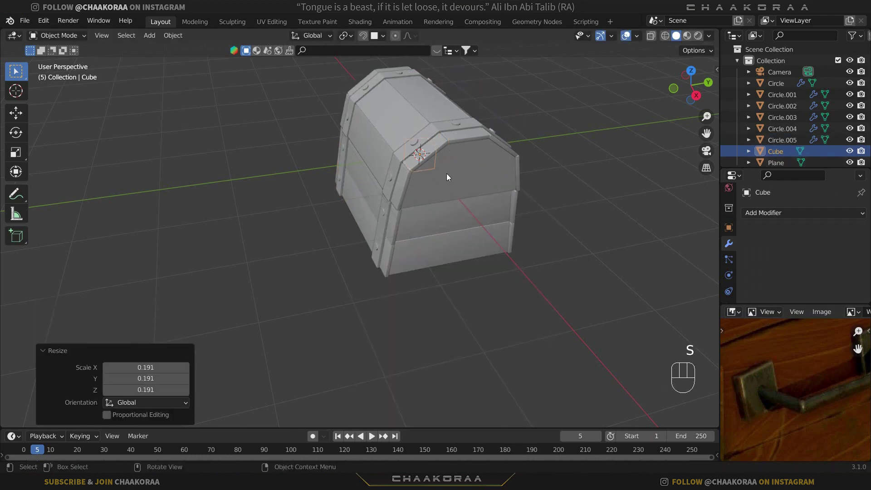
In front view, move the cube's whole mesh about 1.72 m along X in Edit Mode, just outside the chest's side, and return to Object Mode
{"action": "key", "text": "KP_1"}
{"action": "key", "text": "Tab"}
{"action": "key", "text": "a"}
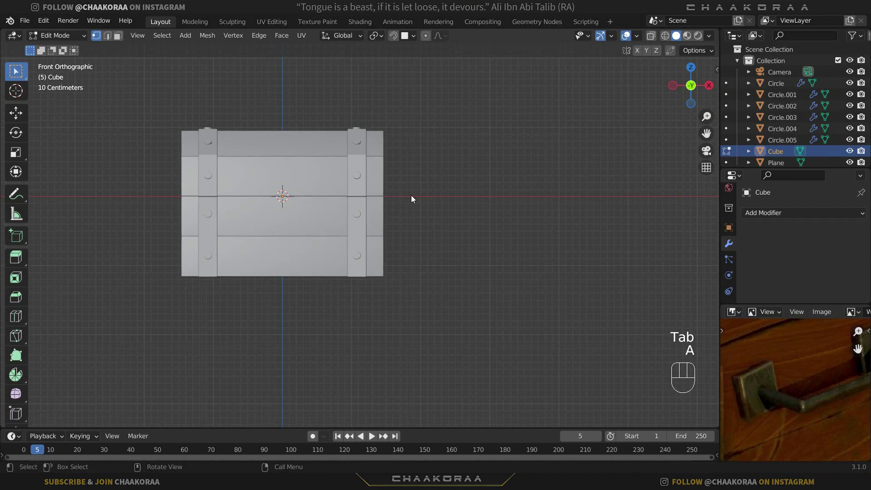
{"action": "key", "text": "g"}
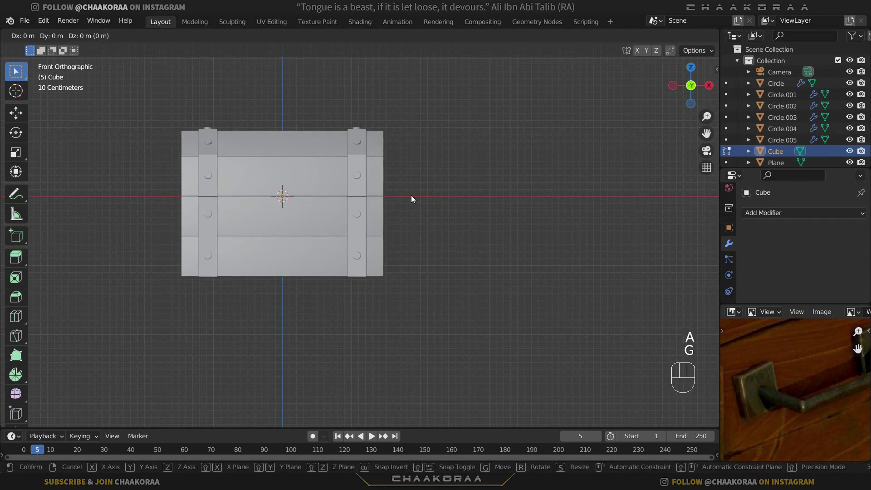
{"action": "key", "text": "x"}
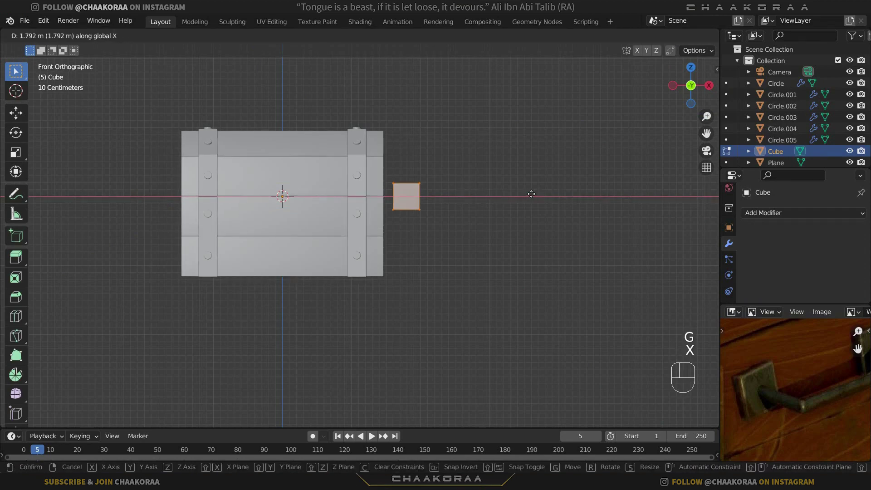
{"action": "left_click", "coordinate": [530, 194]}
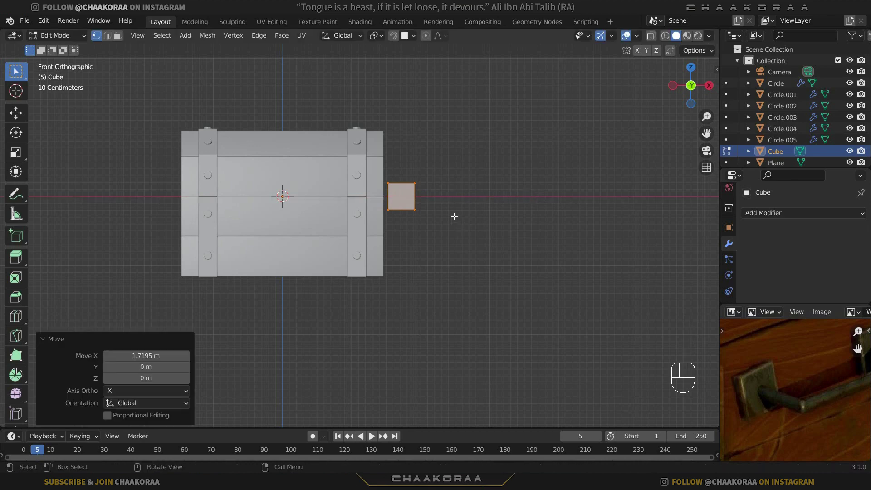
{"action": "key", "text": "Tab"}
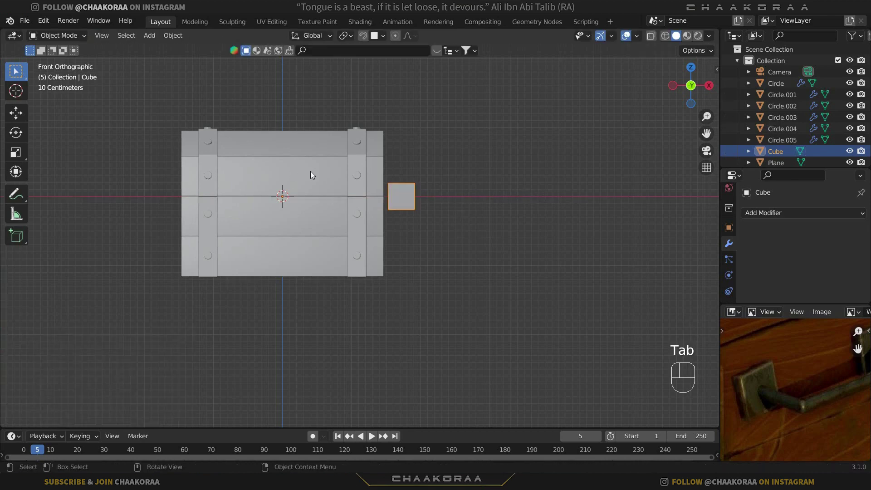
{"action": "key", "text": "Tab"}
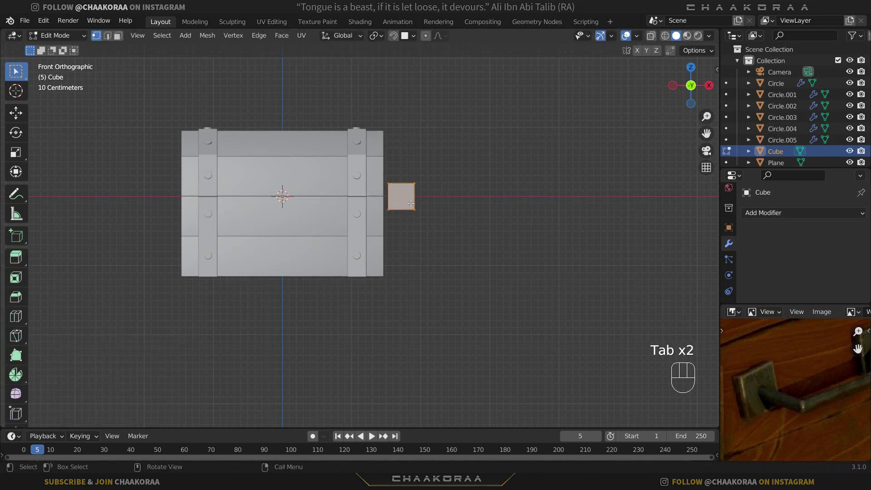
{"action": "key", "text": "g"}
{"action": "right_click", "coordinate": [422, 217]}
{"action": "key", "text": "Tab"}
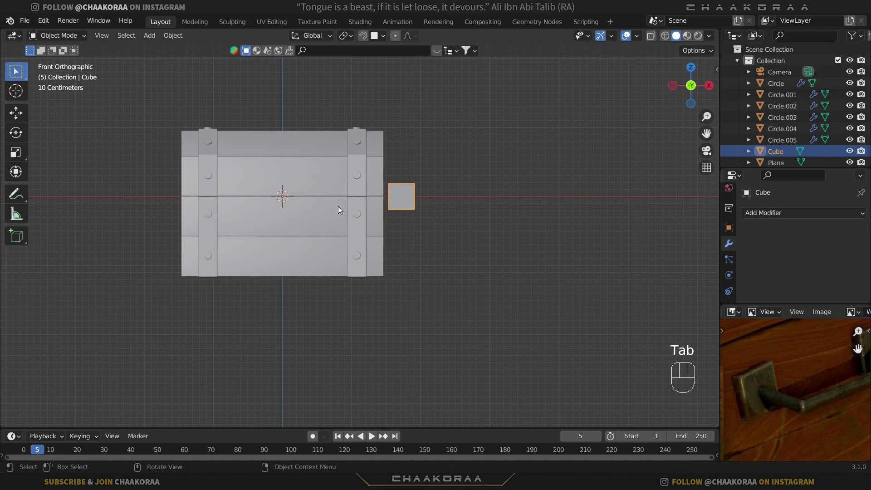
Undo the handle cube's sideways mesh move after checking its placement beside the chest
{"action": "middle_click_drag", "start_coordinate": [294, 210], "coordinate": [349, 218]}
{"action": "middle_click_drag", "start_coordinate": [207, 214], "coordinate": [181, 232]}
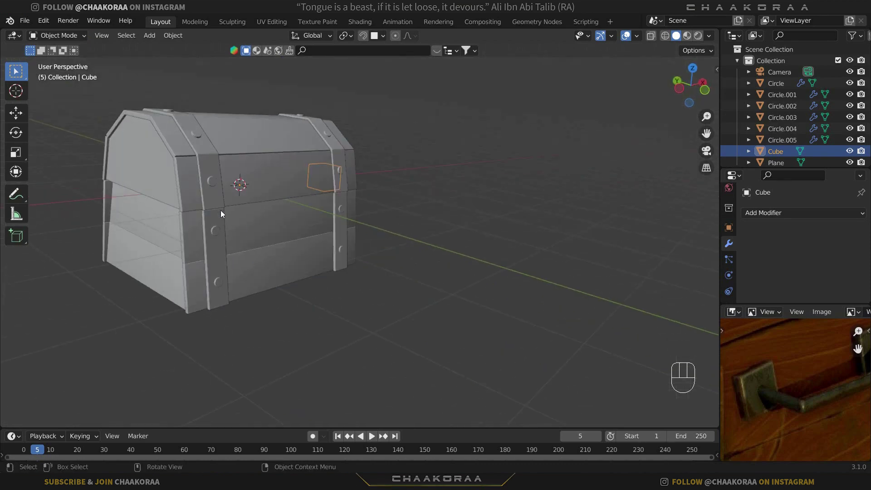
{"action": "middle_click_drag", "start_coordinate": [221, 211], "coordinate": [251, 195]}
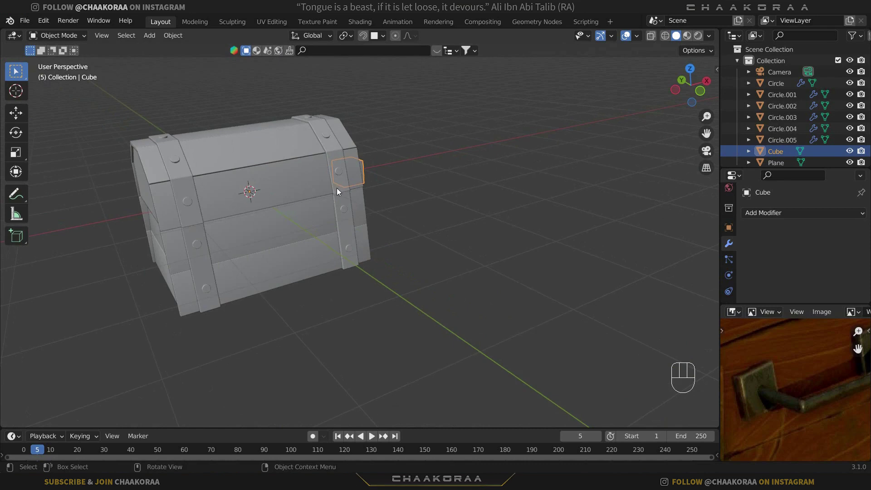
{"action": "key", "text": "ctrl+z"}
{"action": "key", "text": "ctrl+z"}
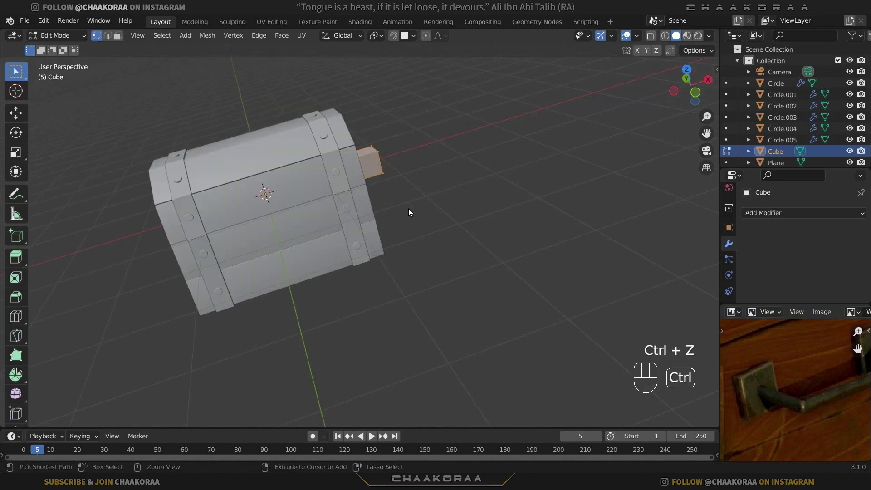
{"action": "key", "text": "ctrl+z"}
{"action": "key", "text": "ctrl+z"}
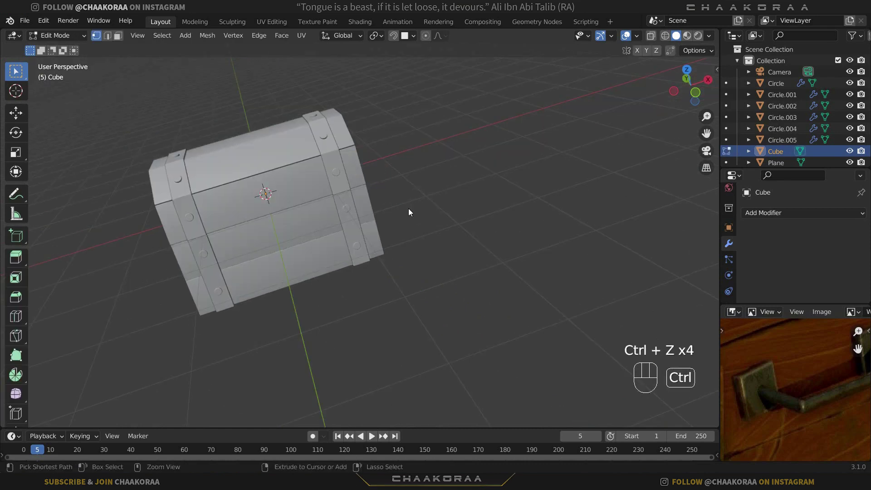
{"action": "key", "text": "ctrl+z"}
Turn on X-ray in front view and return to Object Mode with the cube at the chest's centre
{"action": "key", "text": "KP_1"}
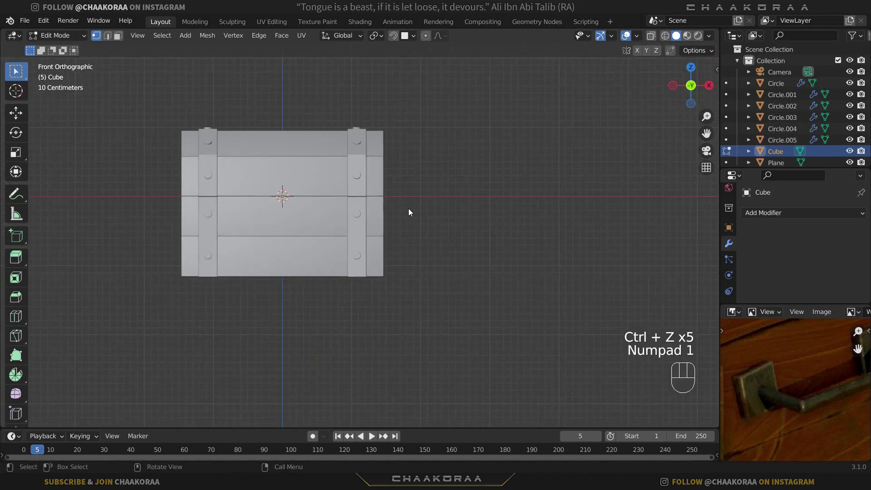
{"action": "key", "text": "alt+z"}
{"action": "key", "text": "Tab"}
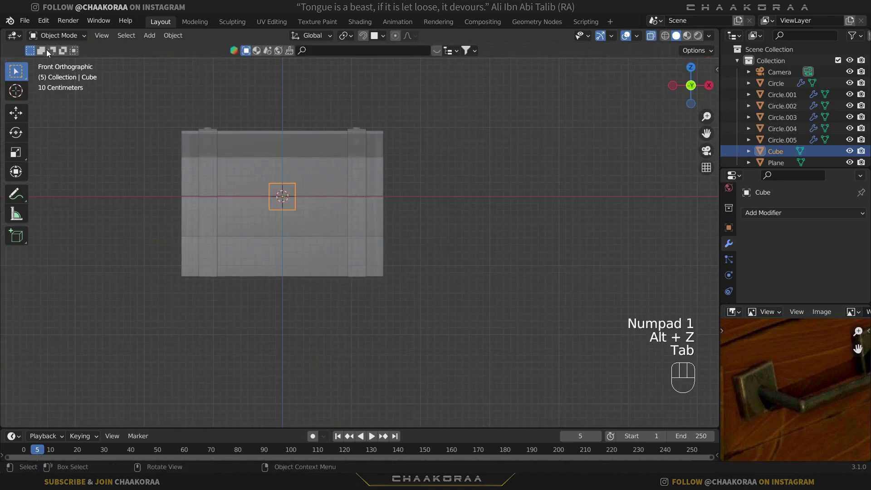
Try moving the whole cube object about 2.27 m along X in Object Mode, and undo that move
{"action": "key", "text": "g"}
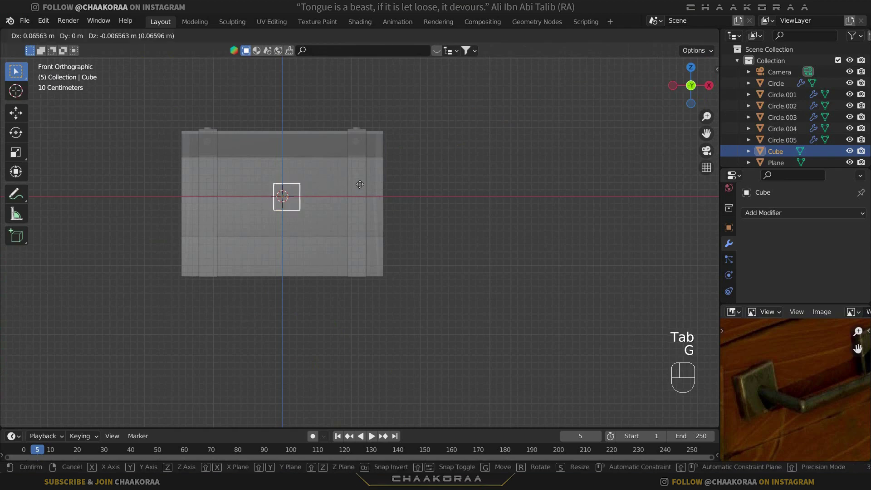
{"action": "left_click", "coordinate": [447, 206]}
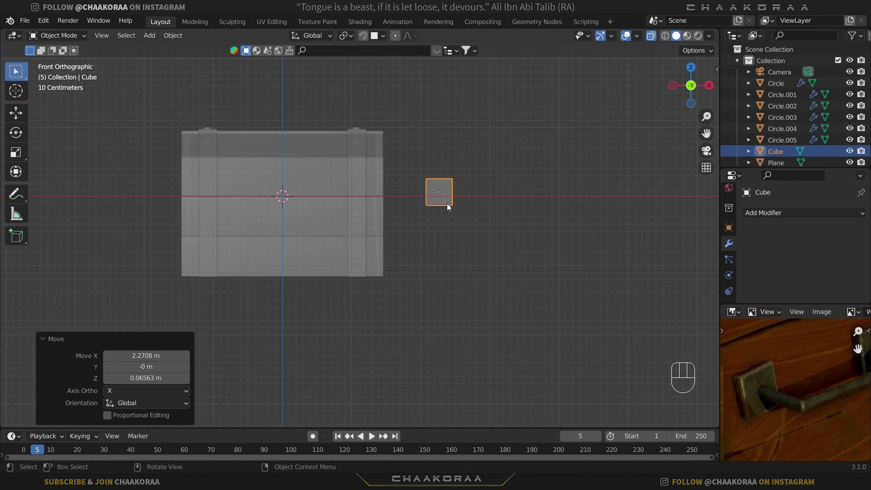
{"action": "key", "text": "ctrl+z"}
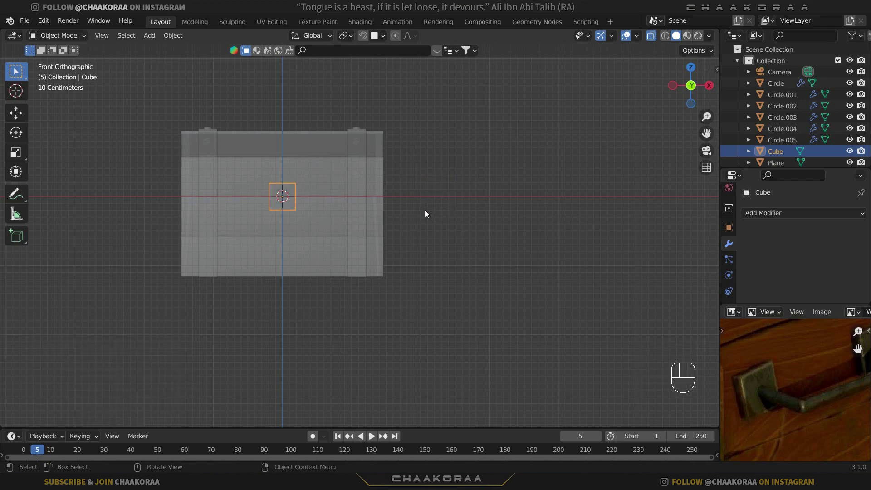
Move the cube's mesh about 1.53 m along X in Edit Mode so it overlaps the chest's side, and return to Object Mode
{"action": "key", "text": "Tab"}
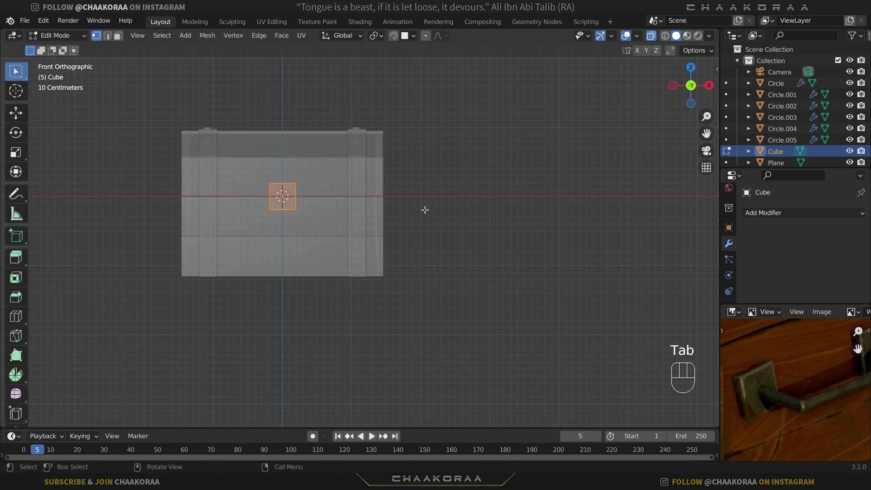
{"action": "key", "text": "g"}
{"action": "key", "text": "x"}
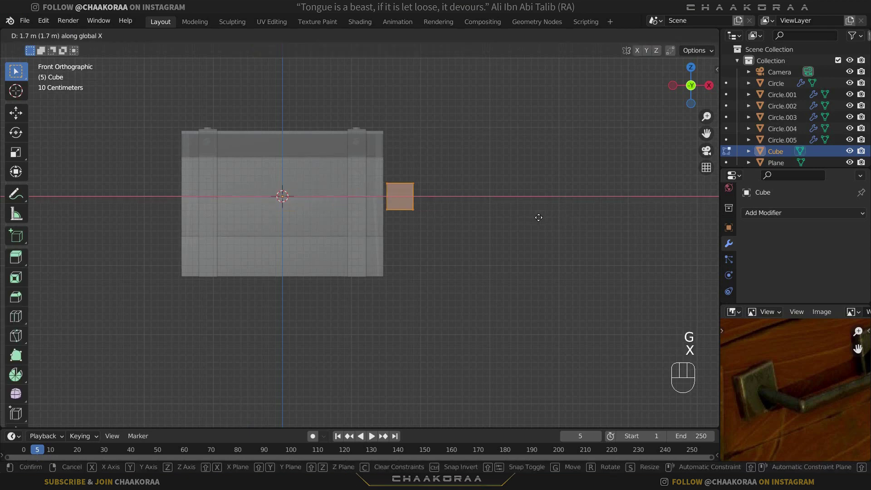
{"action": "left_click", "coordinate": [531, 223]}
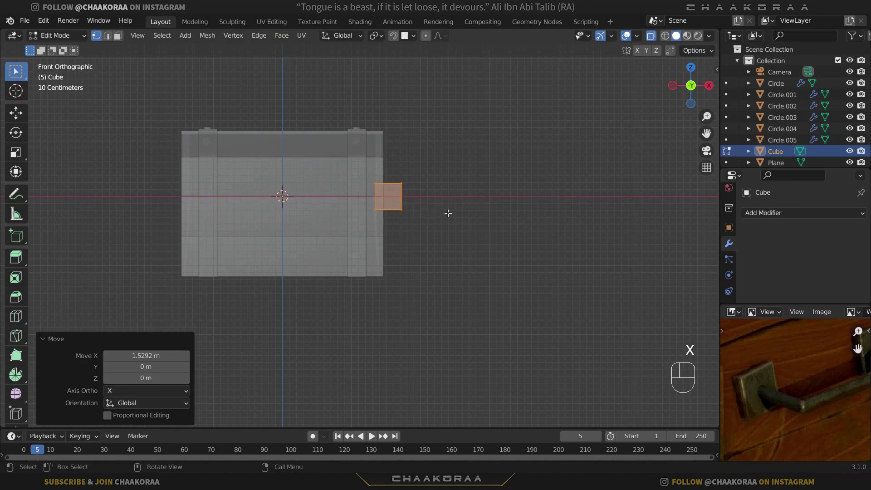
{"action": "key", "text": "Tab"}
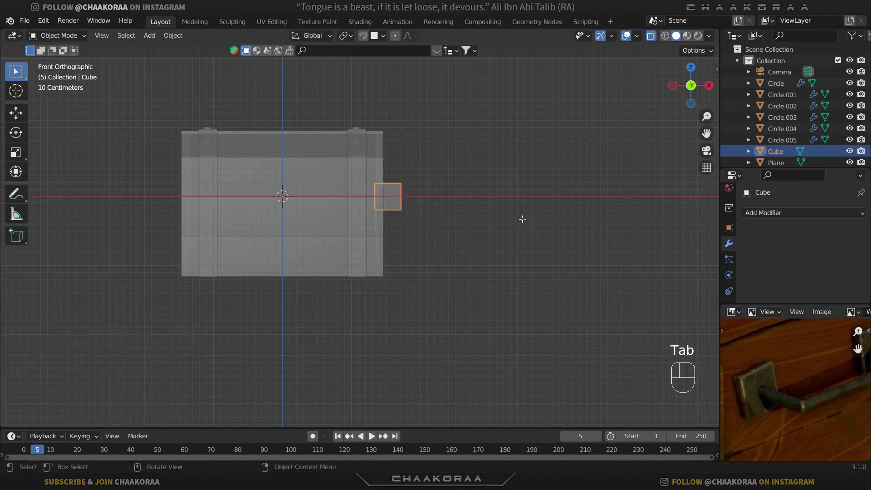
Scale the cube by about 0.656 in Object Mode, and move its mesh about 0.48 m along X in Edit Mode back to the chest's side
{"action": "key", "text": "s"}
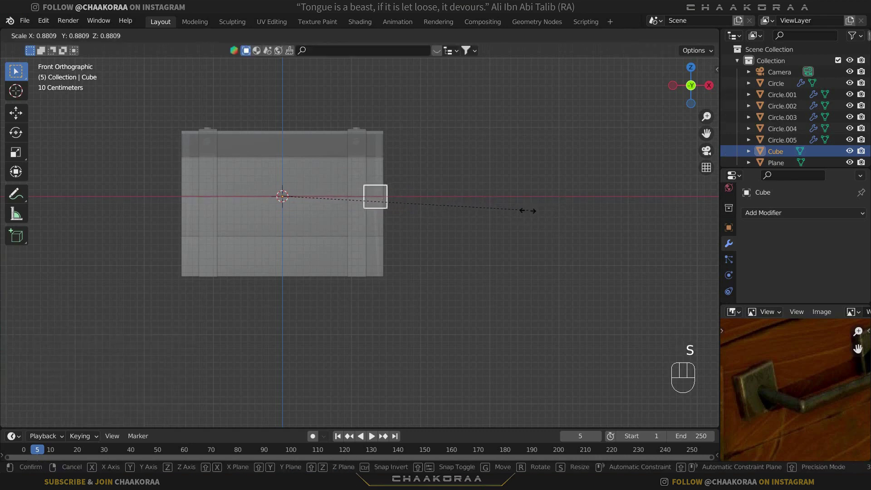
{"action": "left_click", "coordinate": [437, 208]}
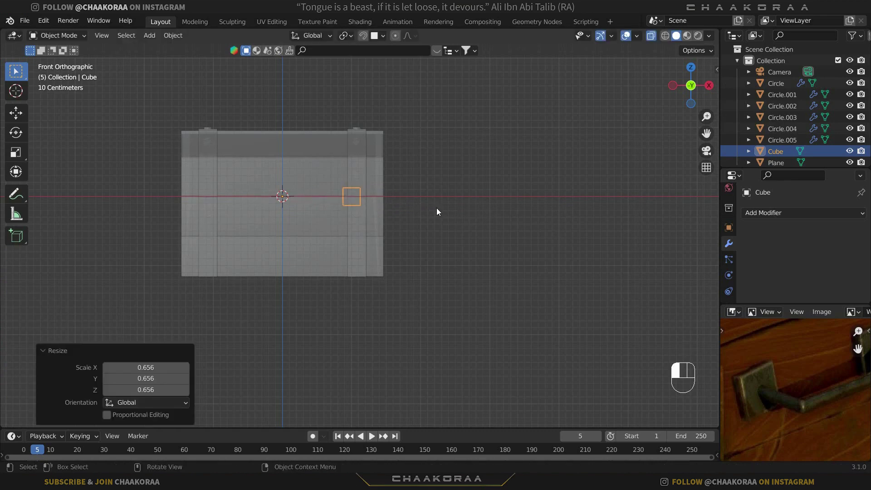
{"action": "key", "text": "Tab"}
{"action": "key", "text": "g"}
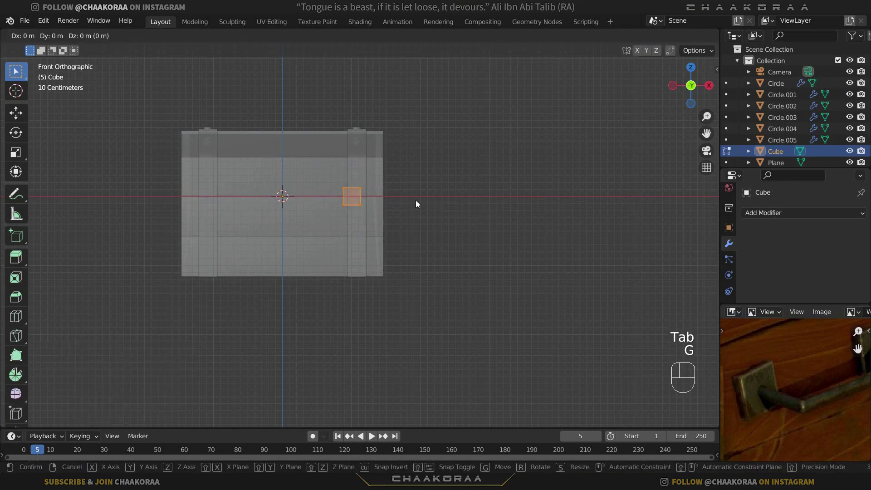
{"action": "key", "text": "x"}
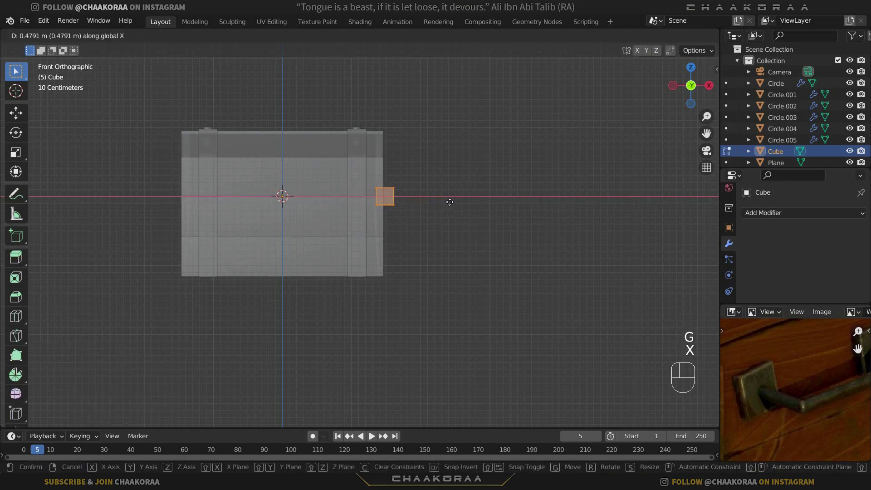
{"action": "left_click", "coordinate": [449, 201]}
Delete the cube's inner face that is sunk into the chest's side, and return to Object Mode
{"action": "left_click_drag", "start_coordinate": [383, 179], "coordinate": [367, 220]}
{"action": "key", "text": "x"}
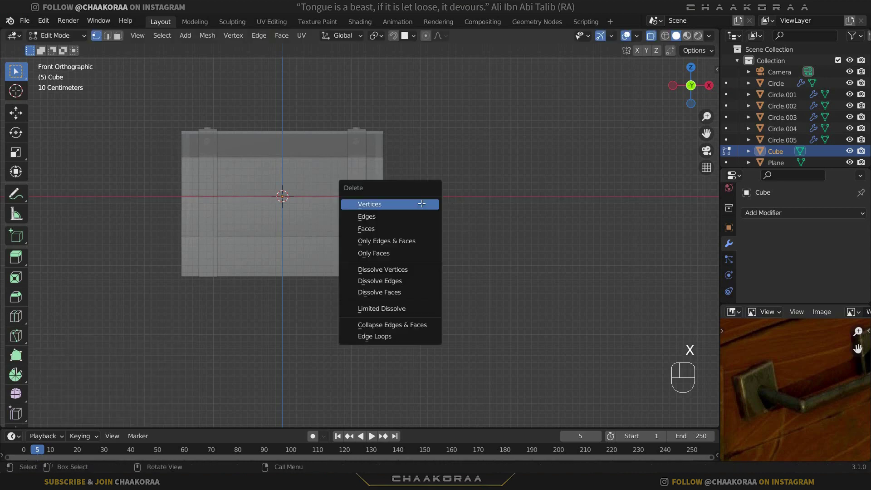
{"action": "left_click", "coordinate": [412, 227]}
{"action": "middle_click_drag", "start_coordinate": [413, 211], "coordinate": [402, 187]}
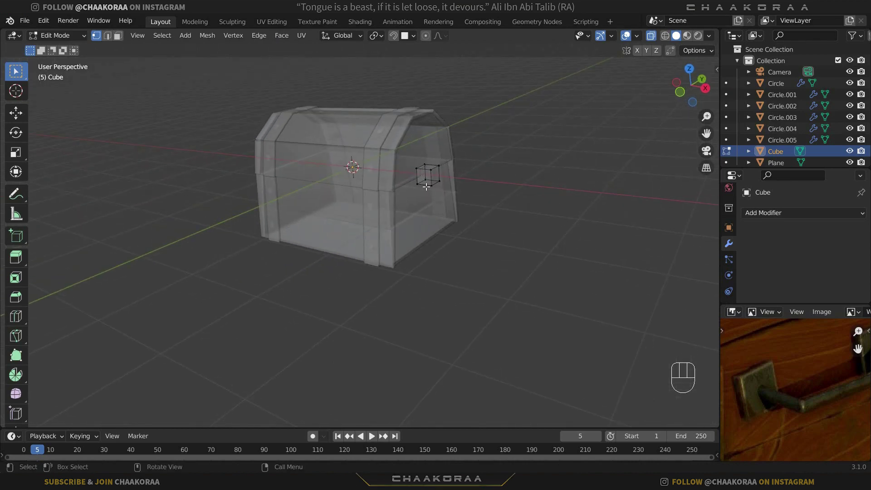
{"action": "key", "text": "Tab"}
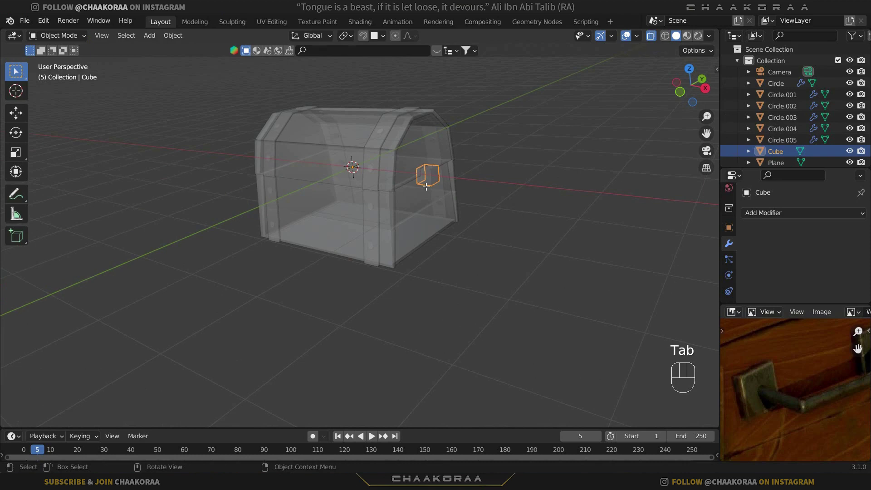
In right view, move the cube's whole mesh in Edit Mode about 0.48 m along Y and -0.26 m along Z onto the lower body
{"action": "key", "text": "KP_3"}
{"action": "scroll", "coordinate": [427, 186], "scroll_direction": "up", "scroll_amount": 3}
{"action": "middle_click_drag", "start_coordinate": [538, 208], "coordinate": [461, 220], "text": "shift"}
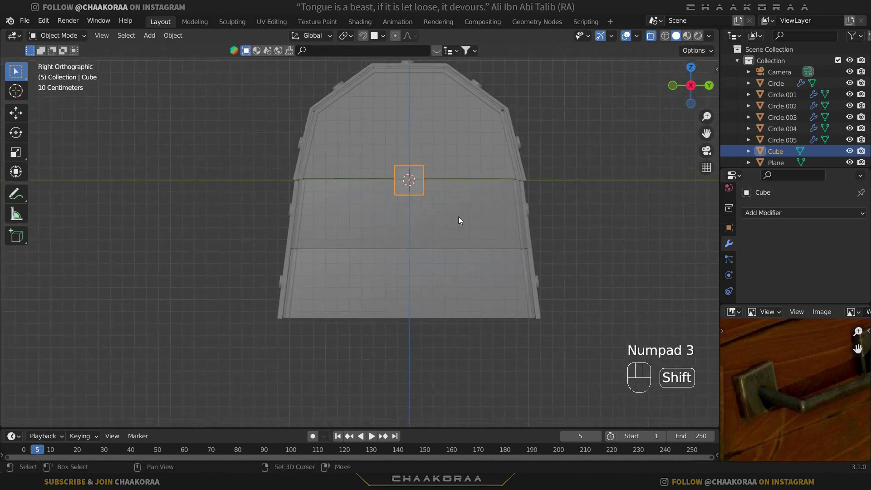
{"action": "scroll", "coordinate": [459, 253], "scroll_direction": "up", "scroll_amount": 2}
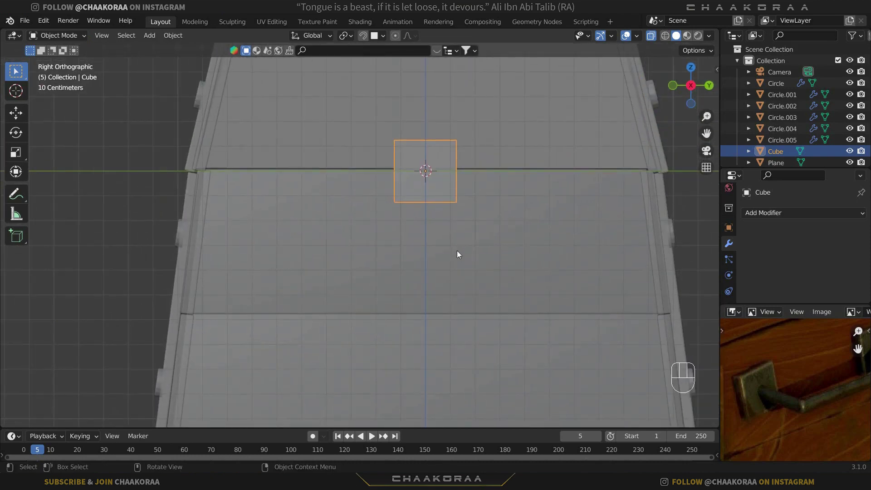
{"action": "key", "text": "Tab"}
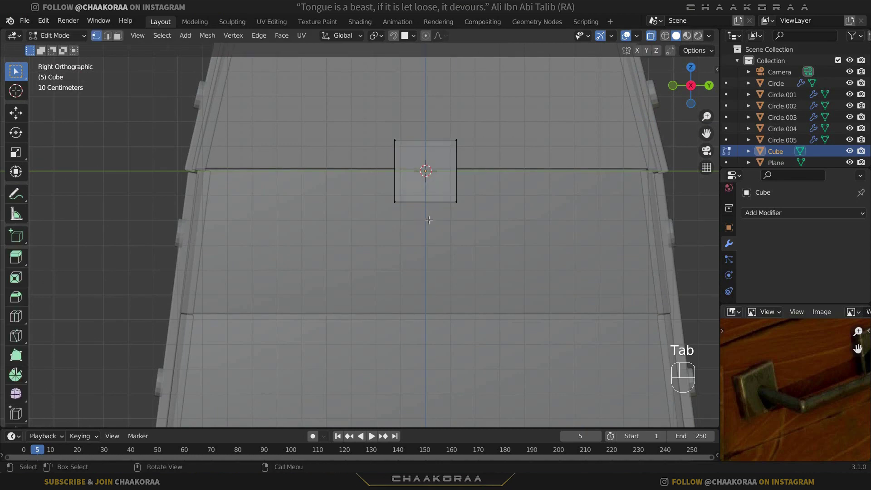
{"action": "key", "text": "a"}
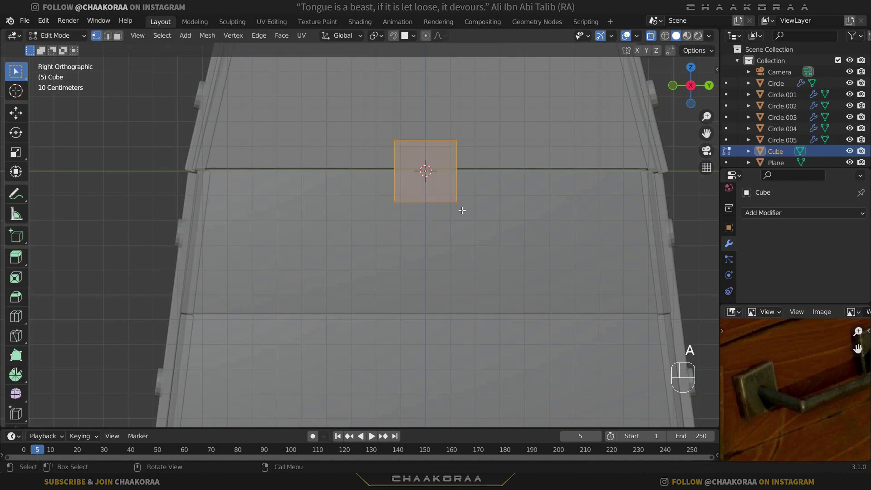
{"action": "key", "text": "g"}
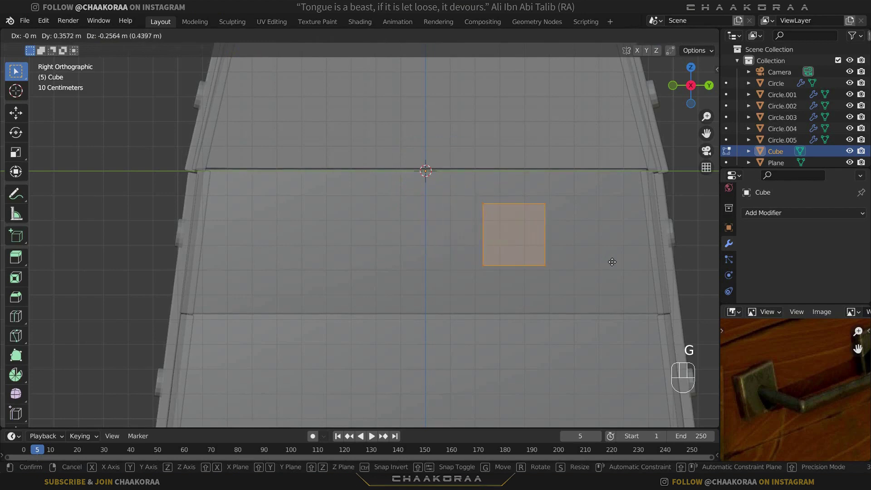
{"action": "left_click", "coordinate": [649, 264]}
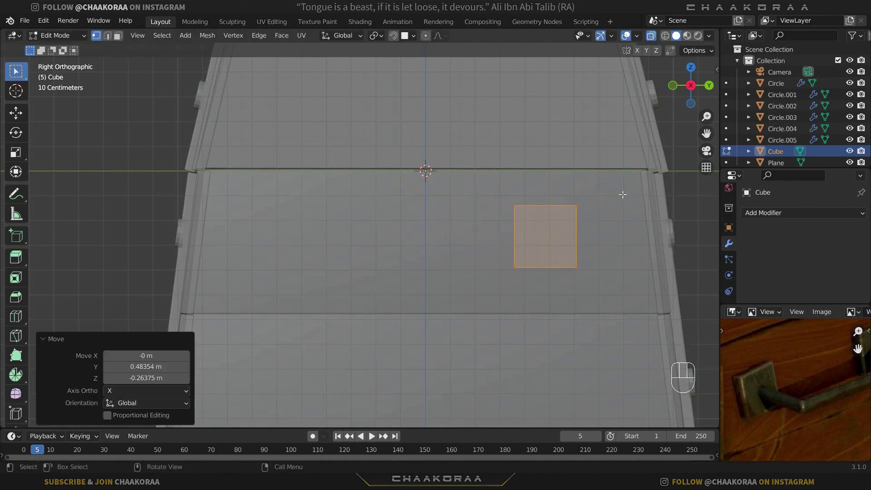
Scale the cube's mesh down by about 0.808 and again by about 0.926, checking its proportions against the reference handle
{"action": "key", "text": "s"}
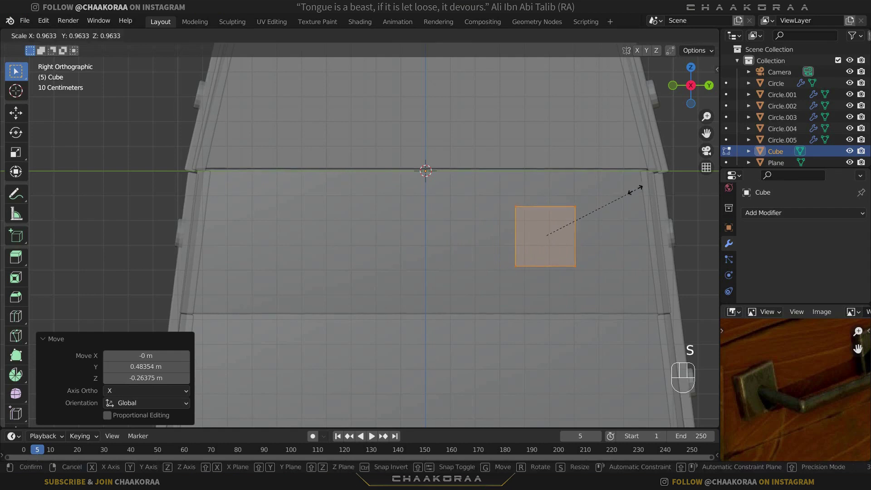
{"action": "left_click", "coordinate": [627, 196]}
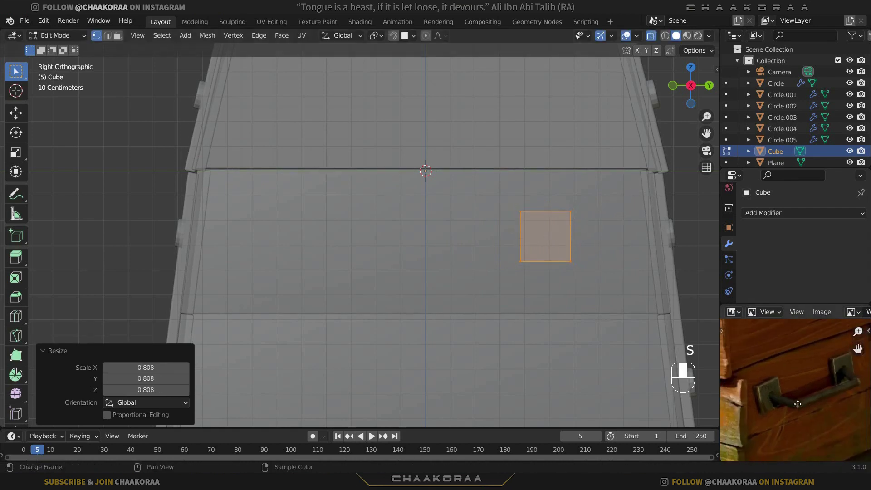
{"action": "scroll", "coordinate": [517, 268], "scroll_direction": "down", "scroll_amount": 3}
{"action": "key", "text": "s"}
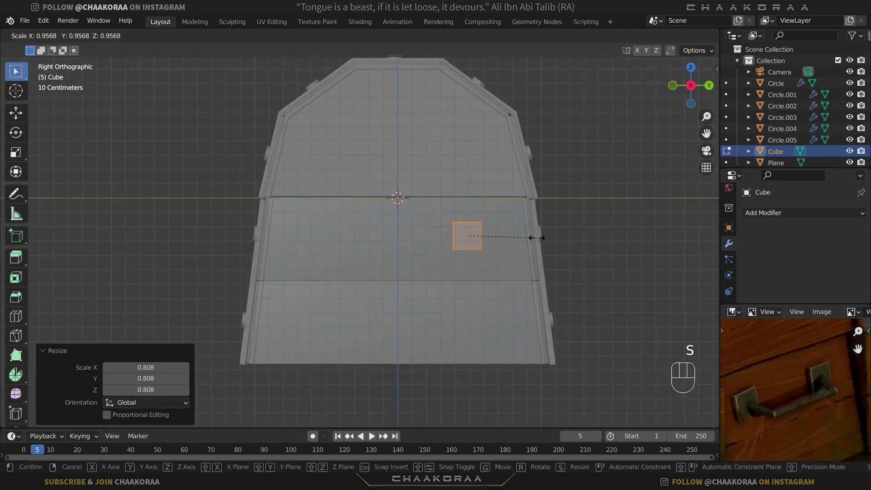
{"action": "left_click", "coordinate": [506, 243]}
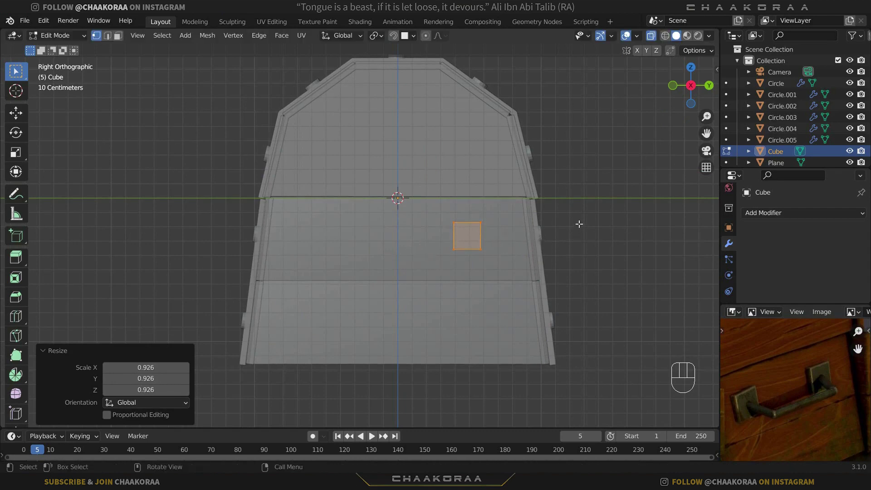
Duplicate the cube's mesh about -0.98 m along Y for the handle's second mount, and select both cubes
{"action": "key", "text": "shift+d"}
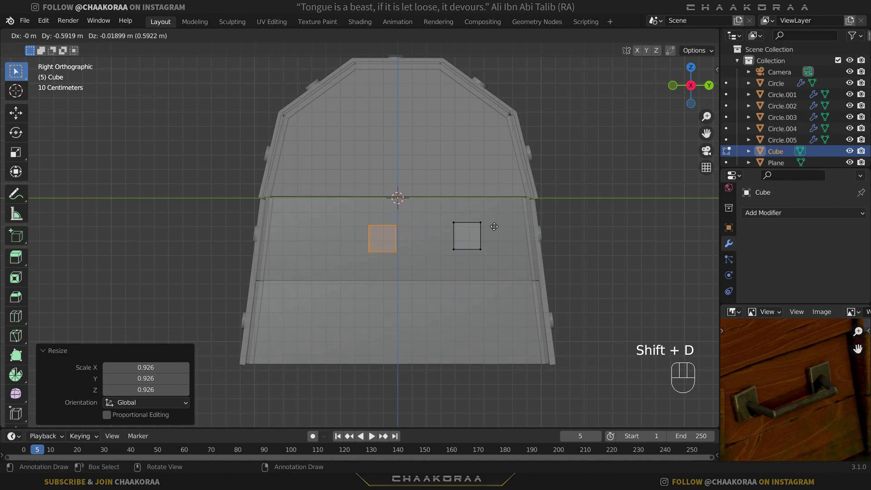
{"action": "key", "text": "y"}
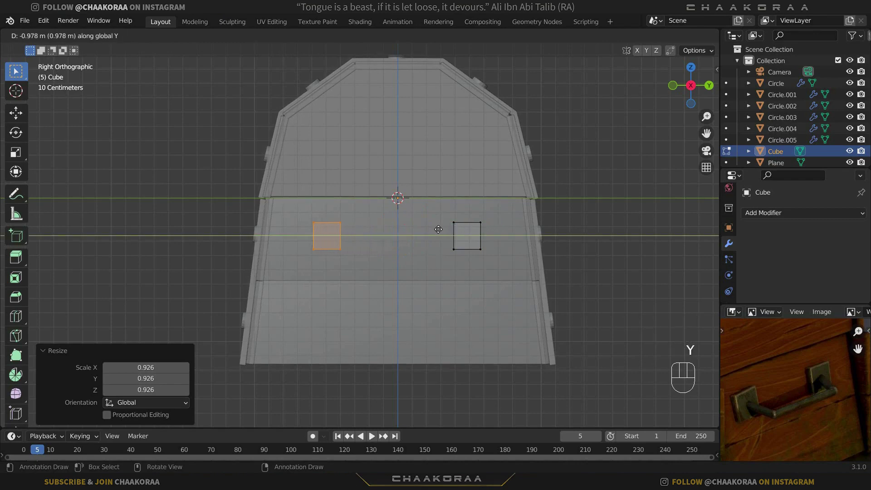
{"action": "left_click", "coordinate": [438, 229]}
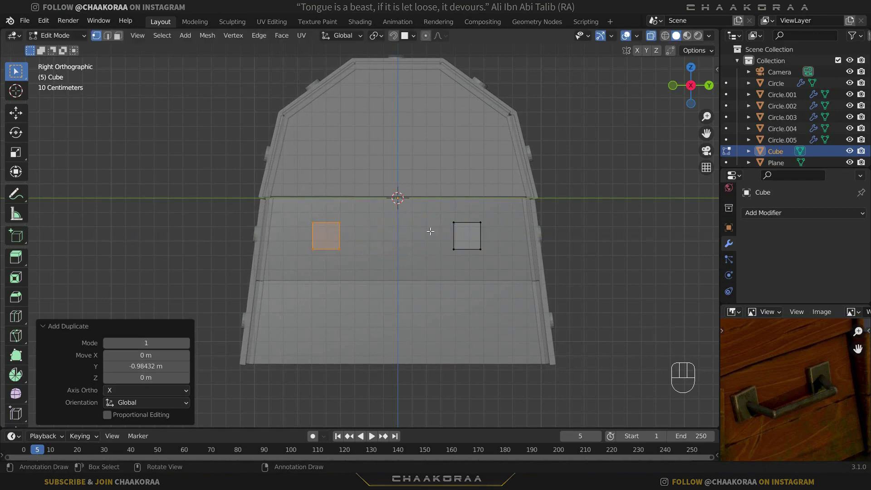
{"action": "middle_click_drag", "start_coordinate": [438, 229], "coordinate": [457, 306]}
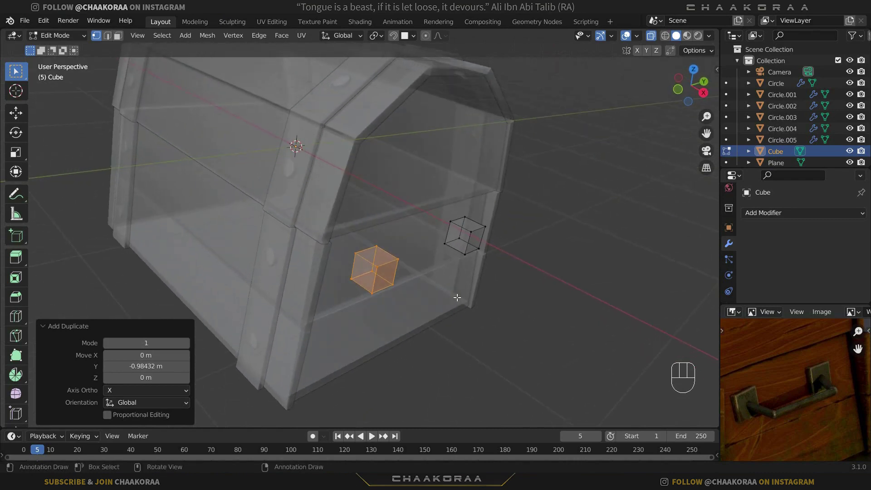
{"action": "key", "text": "a"}
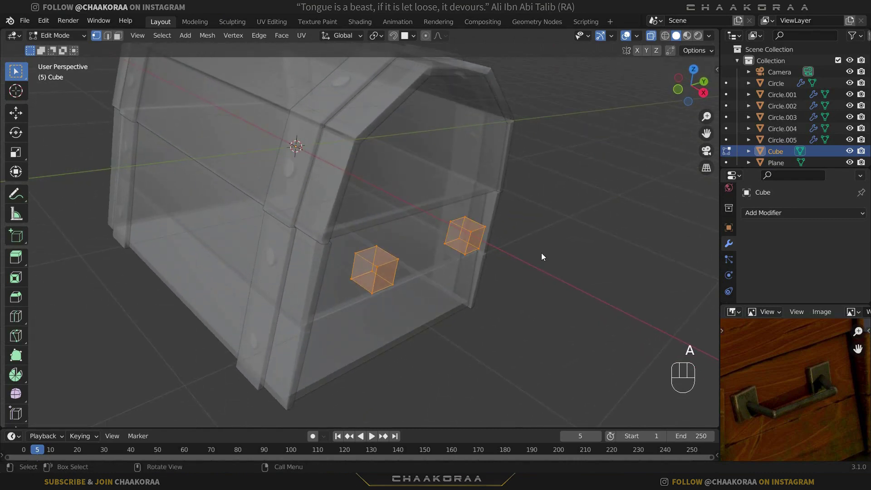
Thin both mounting cubes by scaling their mesh down along X, and return to Object Mode with X-ray off
{"action": "key", "text": "s"}
{"action": "key", "text": "x"}
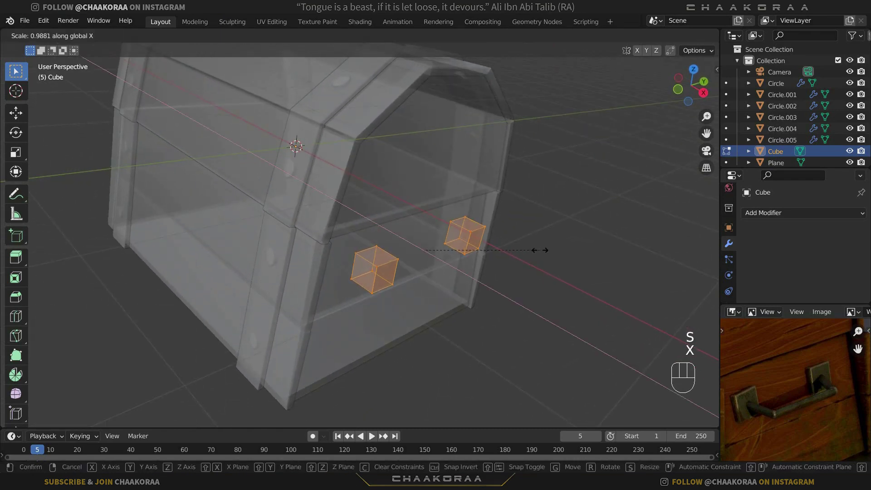
{"action": "left_click", "coordinate": [483, 255]}
{"action": "key", "text": "Tab"}
{"action": "key", "text": "alt+z"}
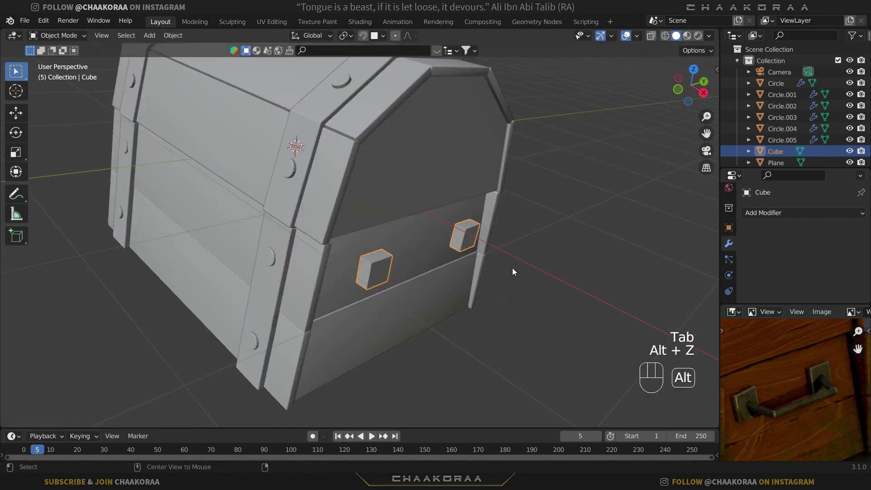
Move both mounting blocks' mesh about -0.095 m along X against the chest's side, and return to Object Mode
{"action": "key", "text": "Tab"}
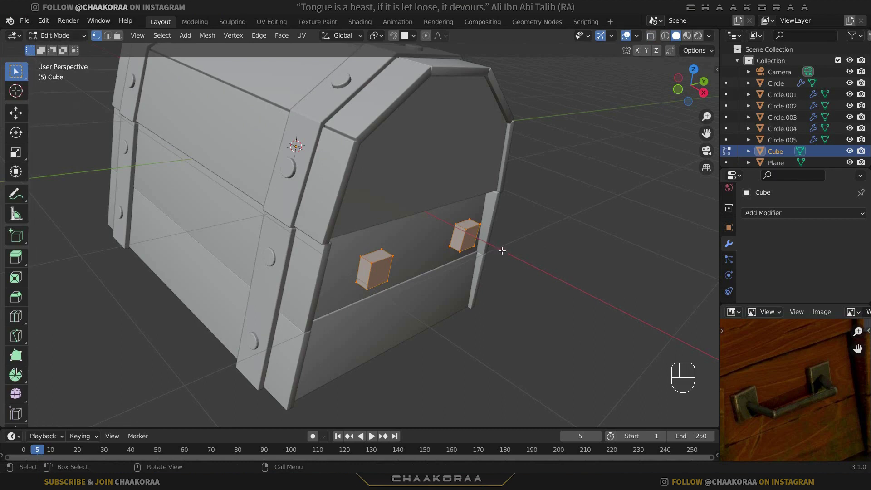
{"action": "key", "text": "g"}
{"action": "key", "text": "x"}
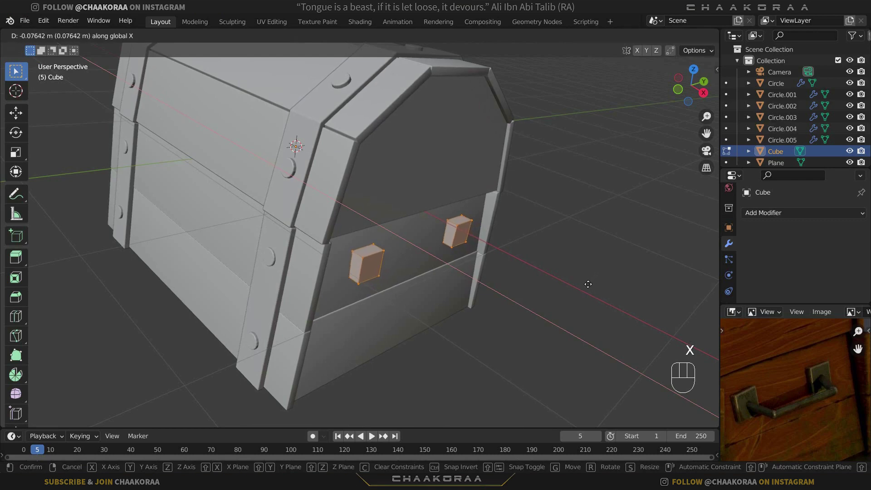
{"action": "left_click", "coordinate": [585, 284]}
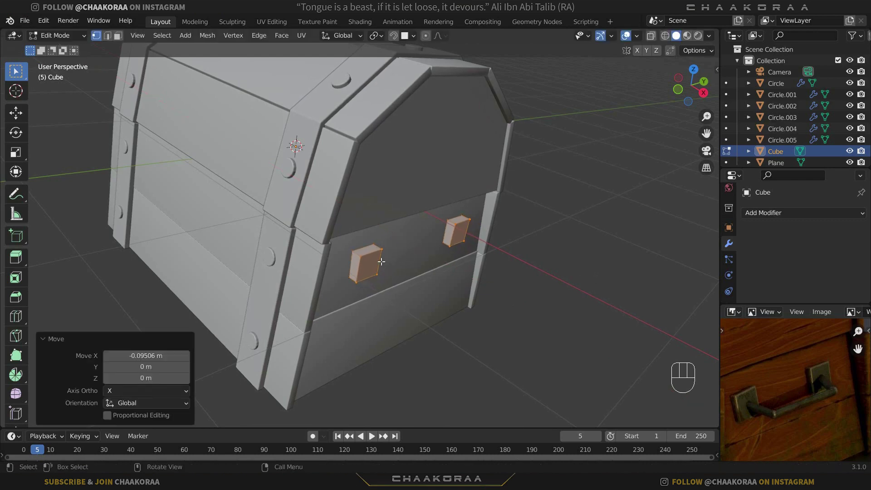
{"action": "middle_click_drag", "start_coordinate": [438, 261], "coordinate": [439, 298]}
{"action": "key", "text": "Tab"}
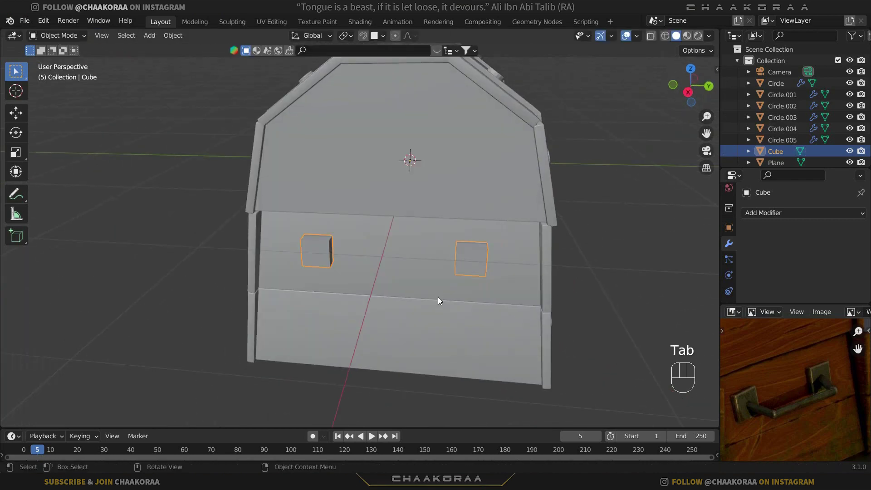
Add a Bevel modifier with 4 segments and a 0.032 m amount to the mounting blocks, and shade them smooth
{"action": "middle_click_drag", "start_coordinate": [353, 271], "coordinate": [463, 277]}
{"action": "left_click", "coordinate": [768, 213]}
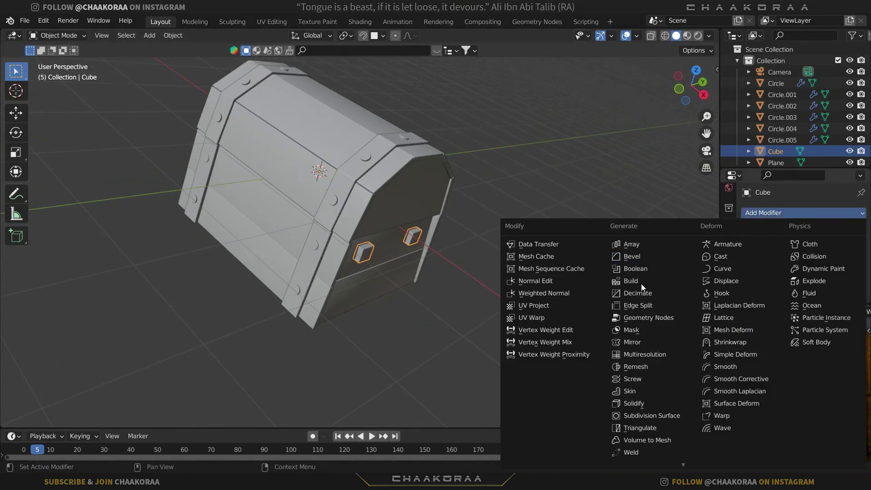
{"action": "left_click", "coordinate": [635, 258]}
{"action": "left_click", "coordinate": [845, 290]}
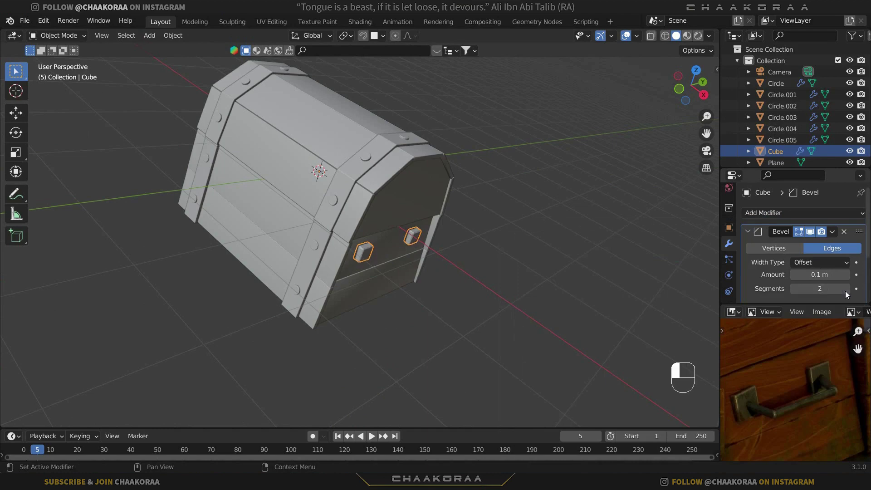
{"action": "left_click", "coordinate": [845, 290]}
{"action": "left_click", "coordinate": [846, 290]}
{"action": "key", "text": "KP_Decimal"}
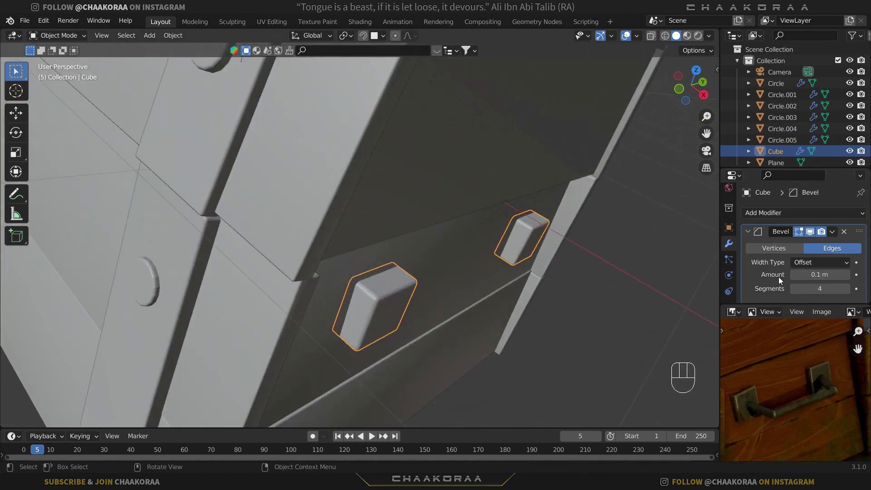
{"action": "left_click_drag", "start_coordinate": [824, 275], "coordinate": [799, 275], "text": "shift"}
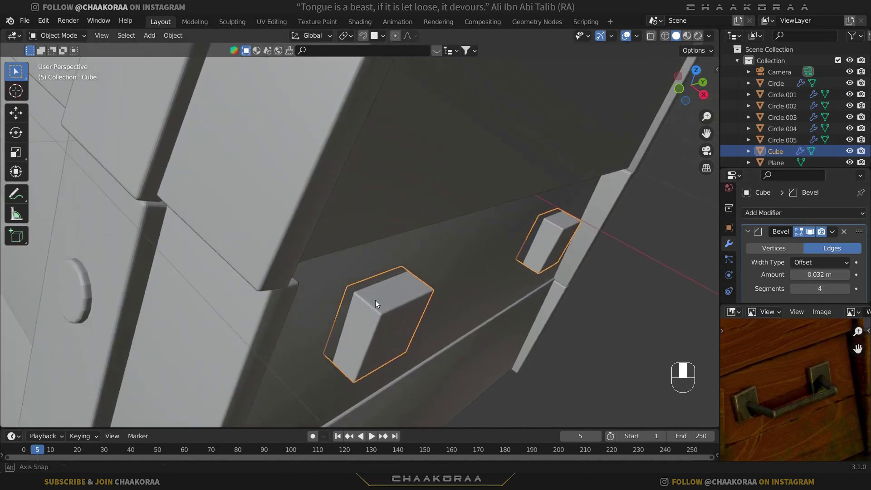
{"action": "right_click", "coordinate": [376, 277]}
{"action": "left_click", "coordinate": [379, 256]}
{"action": "scroll", "coordinate": [379, 257], "scroll_direction": "down", "scroll_amount": 3}
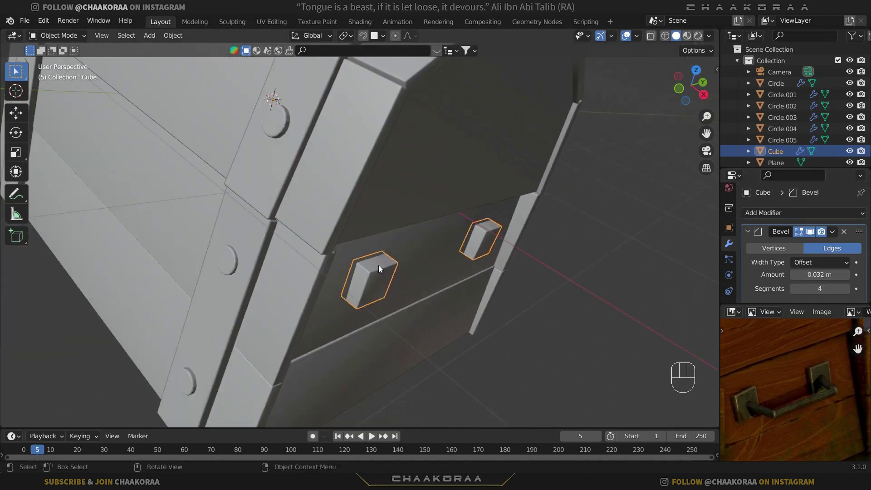
Add a plane and, in right view, move it about 0.48 m along Y and -0.26 m along Z onto one mounting block
{"action": "middle_click_drag", "start_coordinate": [378, 265], "coordinate": [301, 238]}
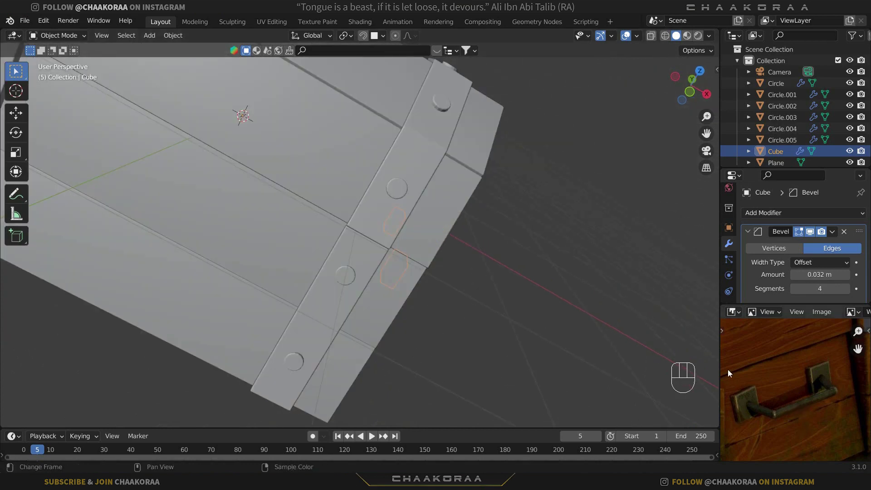
{"action": "middle_click_drag", "start_coordinate": [461, 250], "coordinate": [473, 223]}
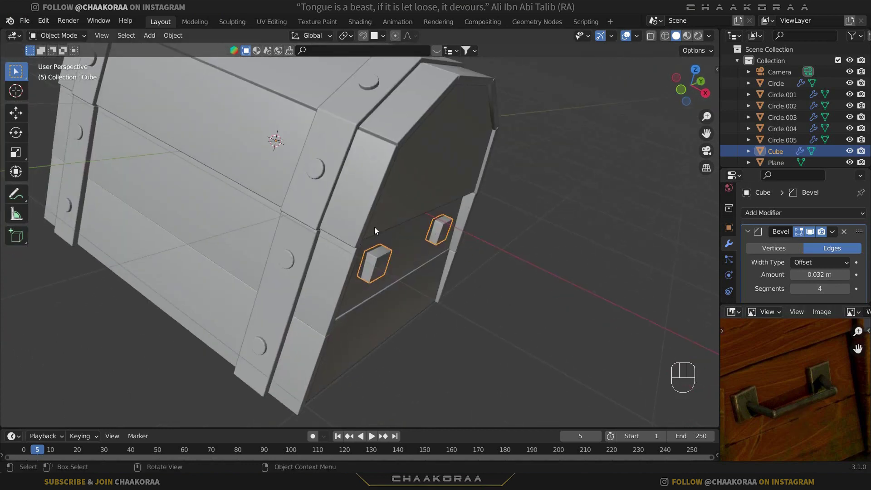
{"action": "key", "text": "shift+a"}
{"action": "mouse_move", "coordinate": [367, 203]}
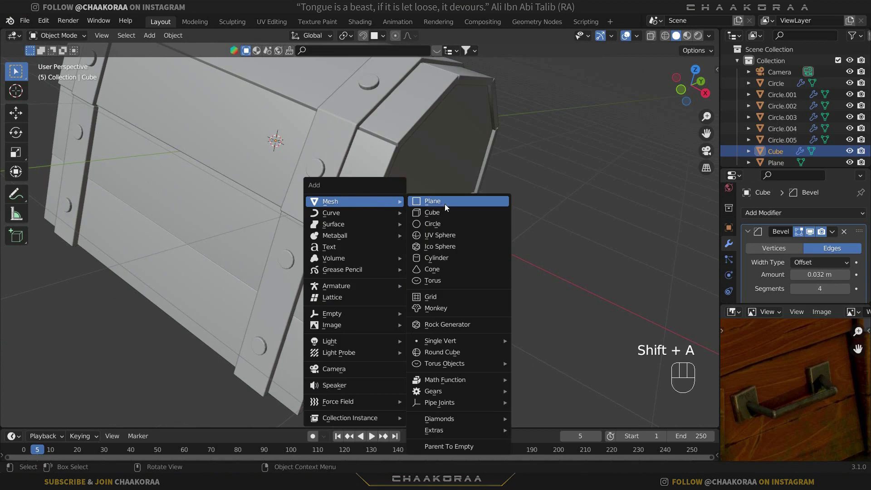
{"action": "left_click", "coordinate": [445, 204]}
{"action": "key", "text": "KP_3"}
{"action": "key", "text": "Tab"}
{"action": "key", "text": "Tab"}
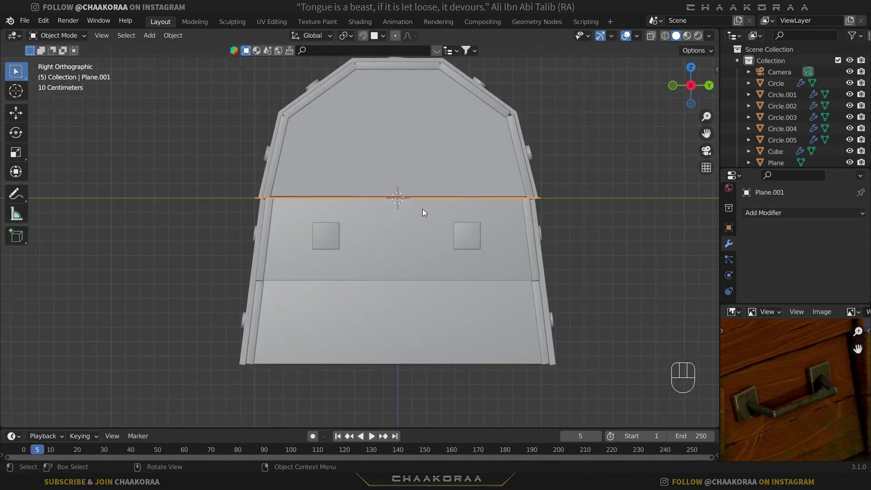
{"action": "key", "text": "g"}
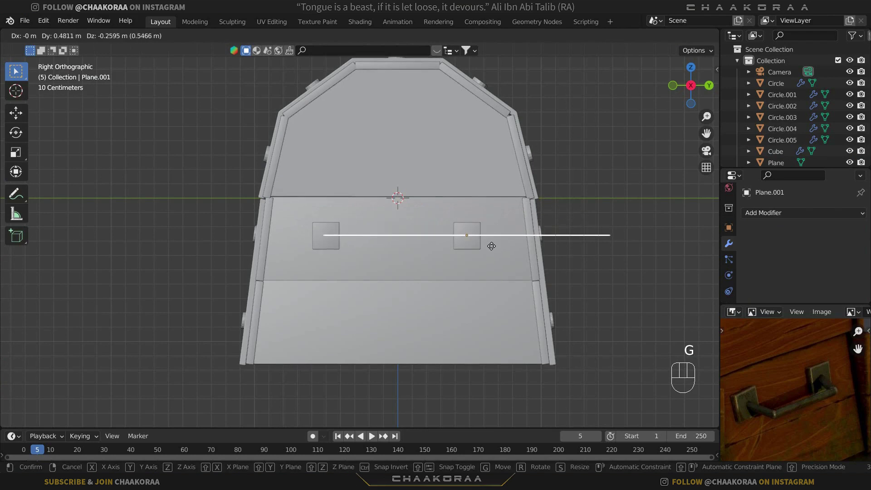
{"action": "left_click", "coordinate": [492, 248]}
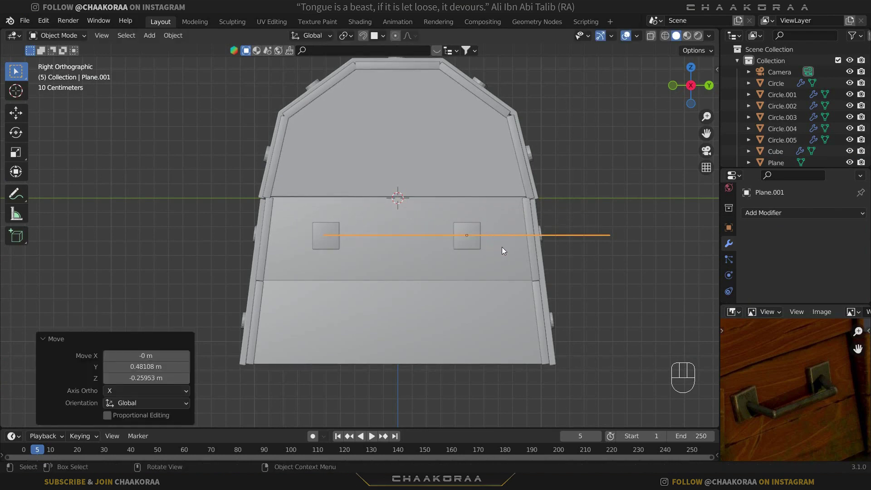
Merge all of the plane's vertices at their center into a single vertex in Edit Mode
{"action": "key", "text": "Tab"}
{"action": "key", "text": "a"}
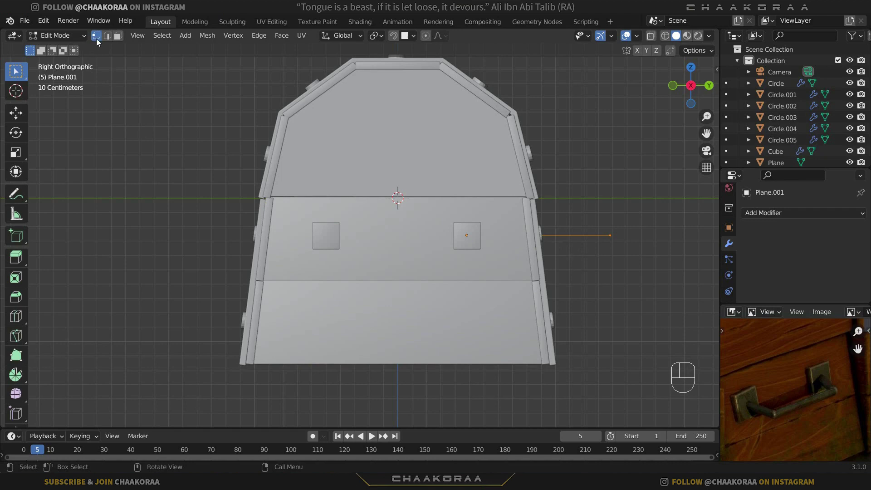
{"action": "key", "text": "m"}
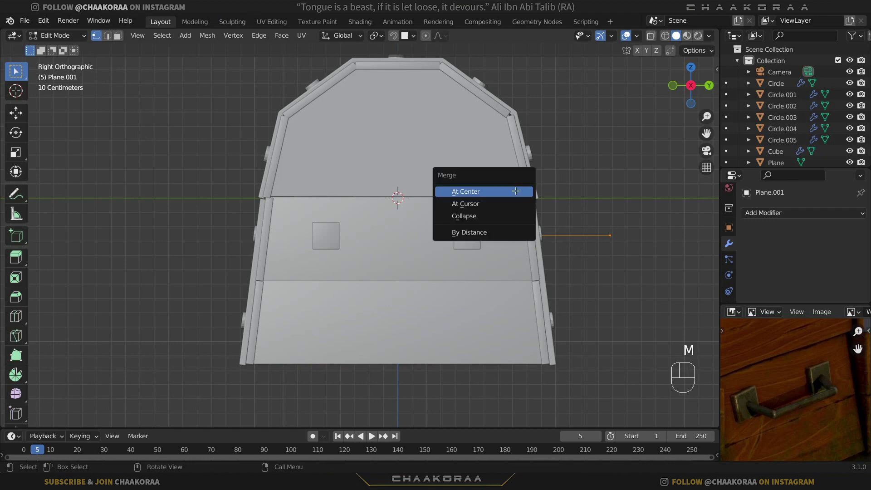
{"action": "left_click", "coordinate": [474, 191]}
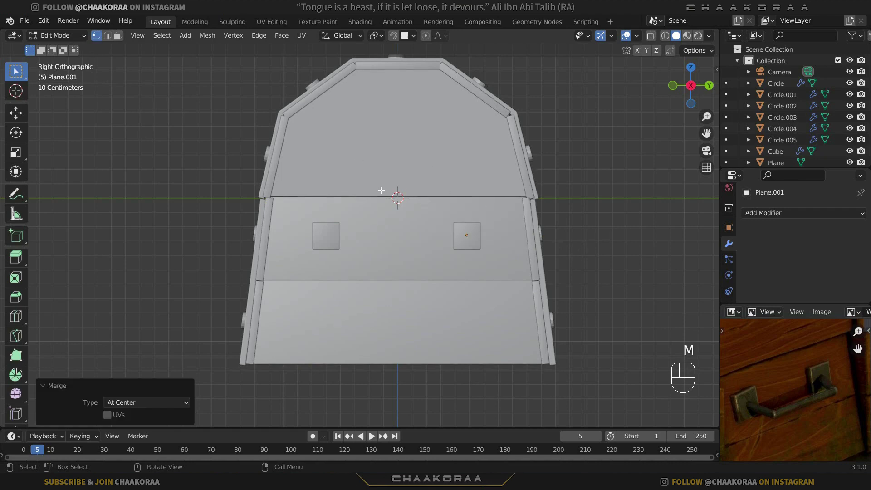
In front view with X-ray on, extrude the single vertex about 0.3 m along X for the handle's first arm
{"action": "middle_click_drag", "start_coordinate": [388, 208], "coordinate": [485, 247]}
{"action": "key", "text": "KP_1"}
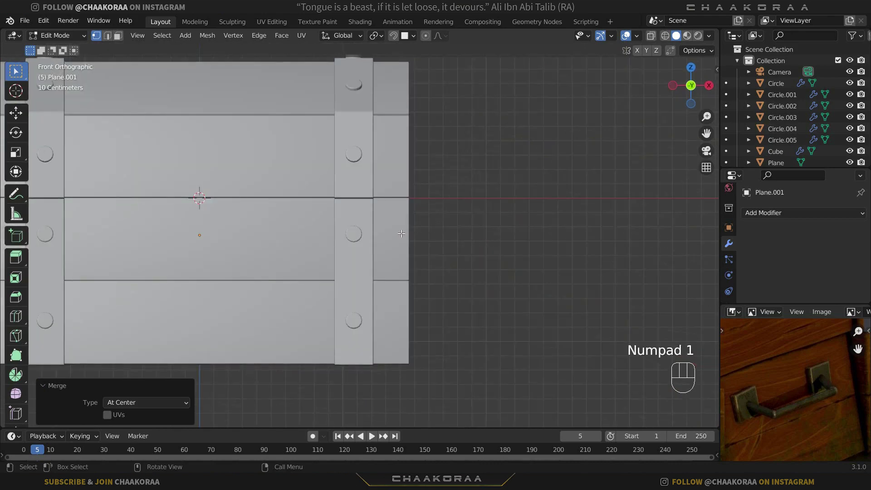
{"action": "key", "text": "alt+z"}
{"action": "key", "text": "e"}
{"action": "key", "text": "z"}
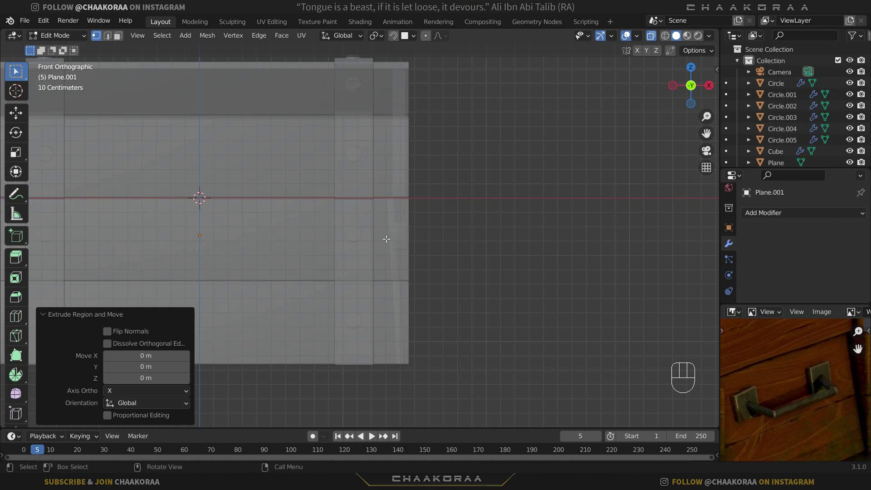
{"action": "key", "text": "e"}
{"action": "key", "text": "x"}
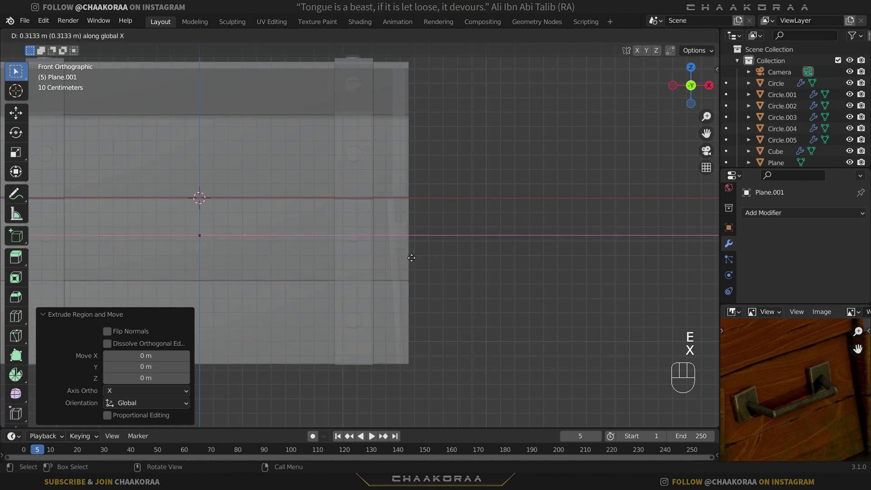
{"action": "left_click", "coordinate": [409, 259]}
{"action": "middle_click_drag", "start_coordinate": [438, 245], "coordinate": [415, 257]}
In Object Mode, move the extruded edge about 1.41 m along X to the mounting block, and turn X-ray off
{"action": "key", "text": "Tab"}
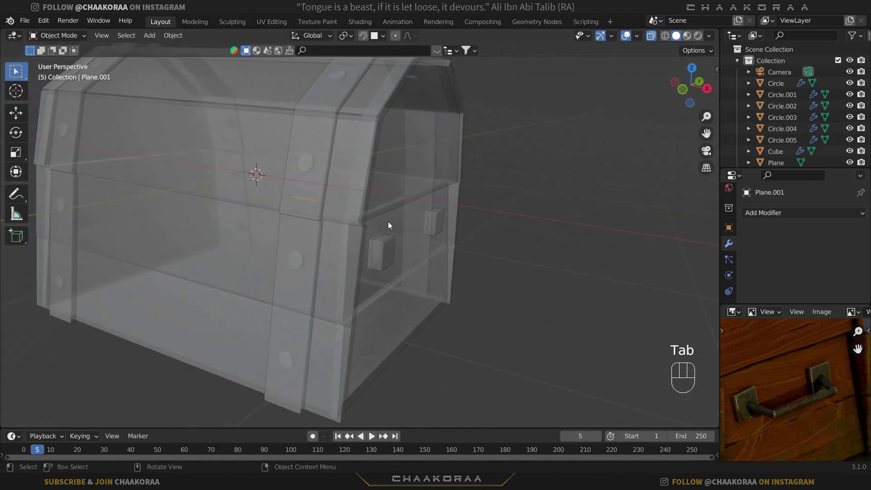
{"action": "key", "text": "g"}
{"action": "key", "text": "y"}
{"action": "key", "text": "x"}
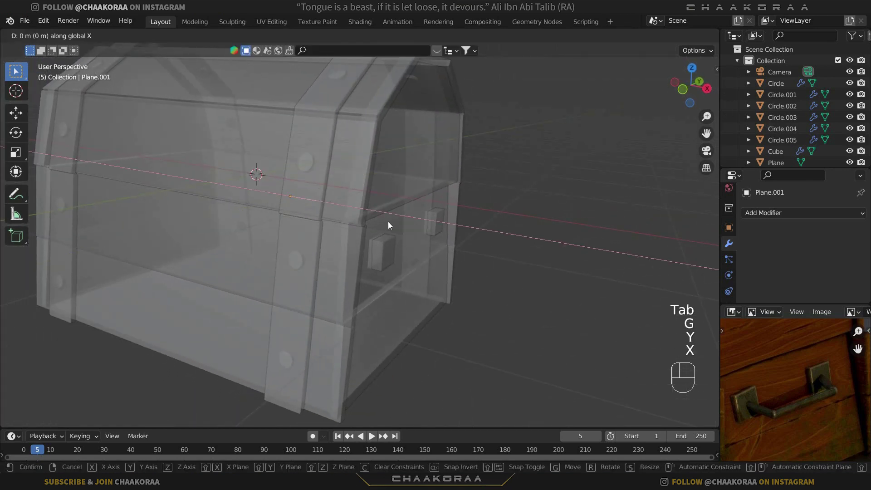
{"action": "left_click", "coordinate": [535, 251]}
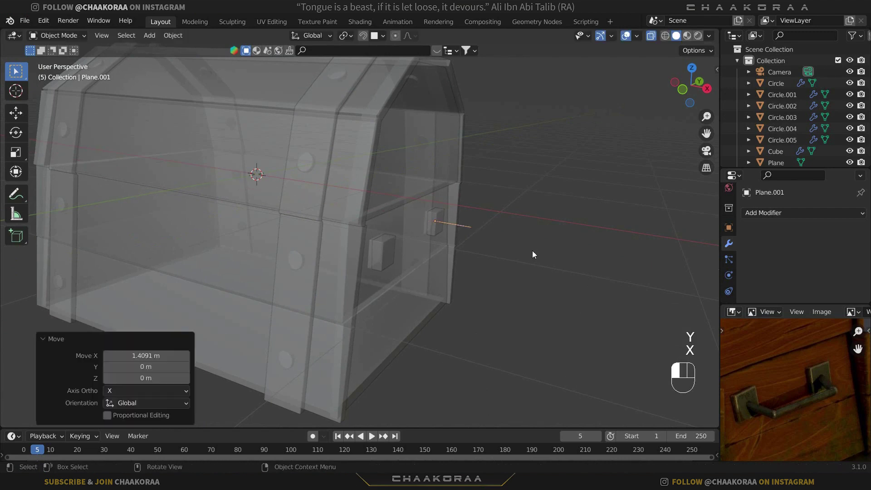
{"action": "middle_click_drag", "start_coordinate": [535, 251], "coordinate": [496, 291]}
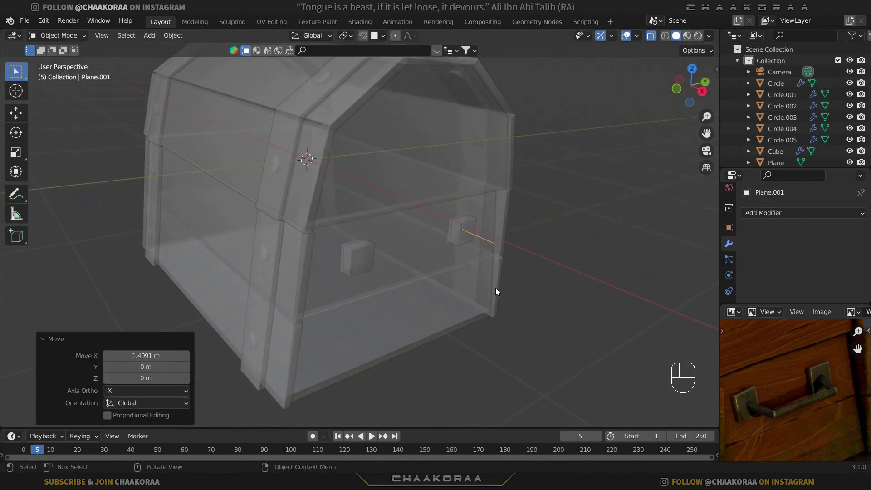
{"action": "key", "text": "alt+z"}
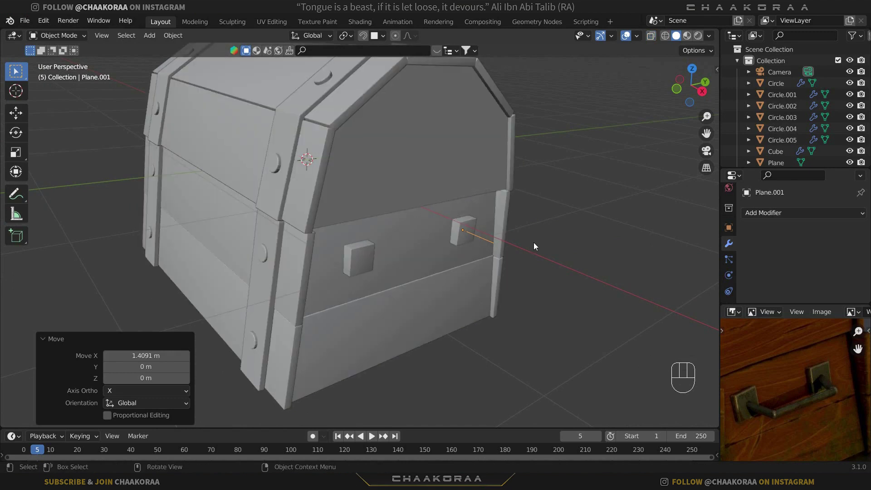
Extrude the edge's outer vertex about -1.02 m along Y toward the other mounting block
{"action": "key", "text": "Tab"}
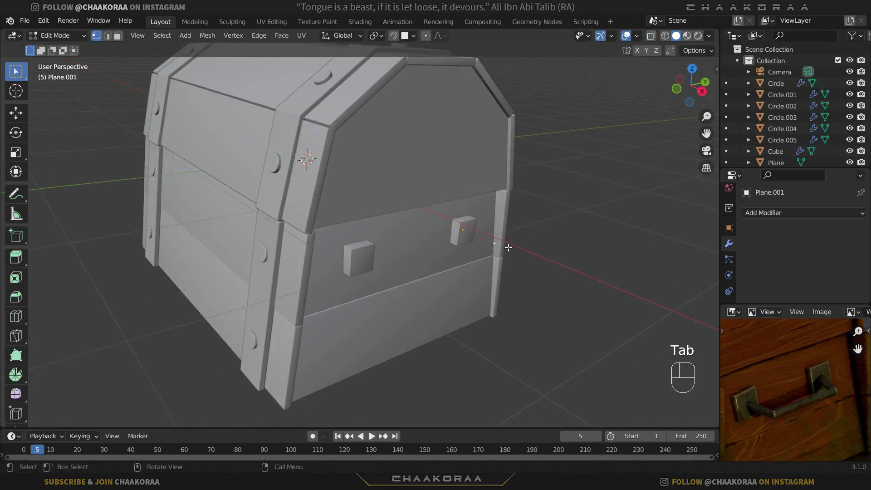
{"action": "key", "text": "e"}
{"action": "key", "text": "y"}
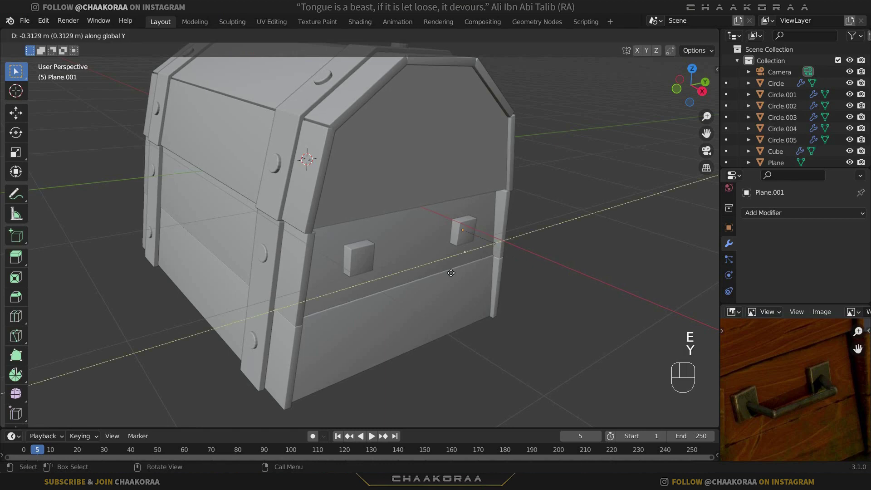
{"action": "left_click", "coordinate": [381, 277]}
{"action": "key", "text": "KP_3"}
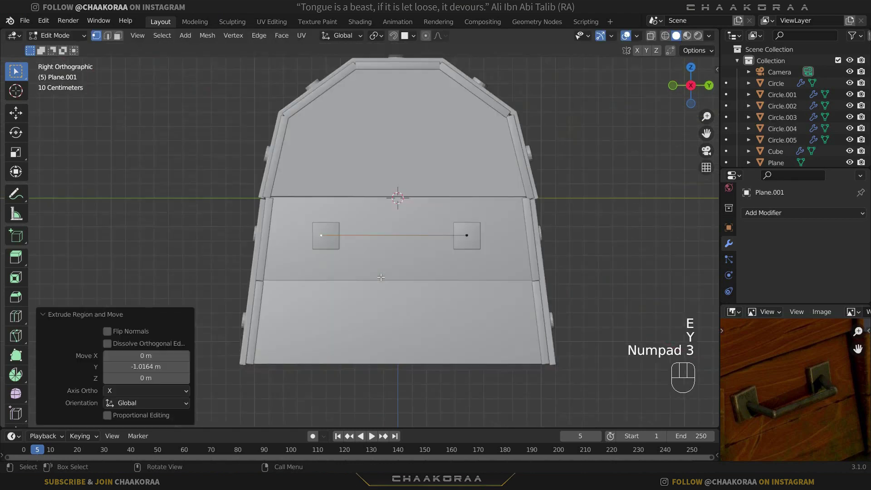
In right view, move the handle's new end vertex about 0.03 m along Y to center it on the second mounting block
{"action": "scroll", "coordinate": [358, 235], "scroll_direction": "up", "scroll_amount": 3}
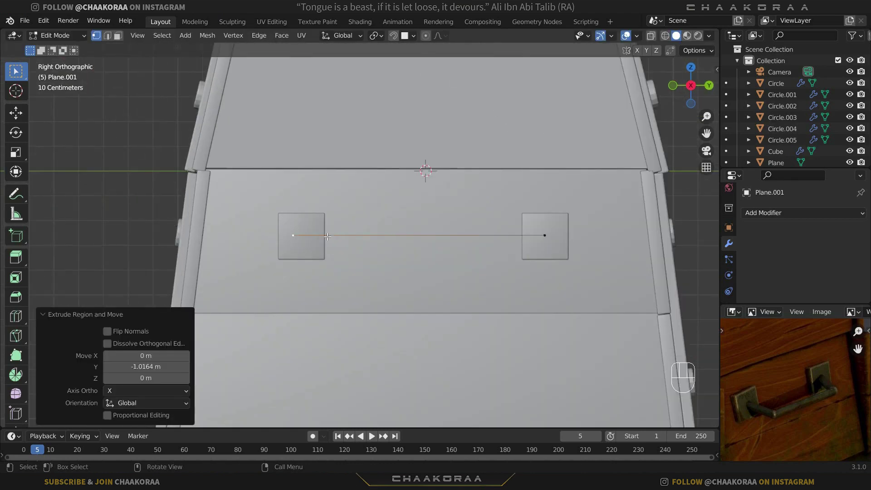
{"action": "key", "text": "g"}
{"action": "key", "text": "y"}
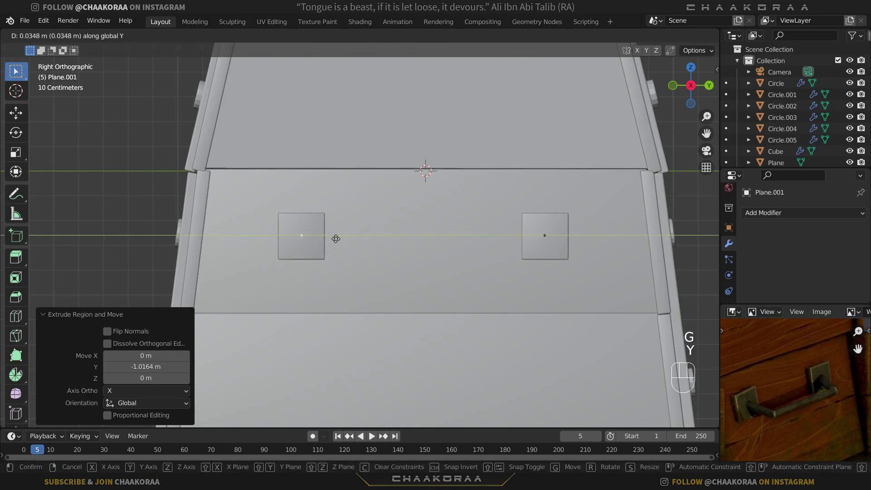
{"action": "left_click", "coordinate": [335, 239]}
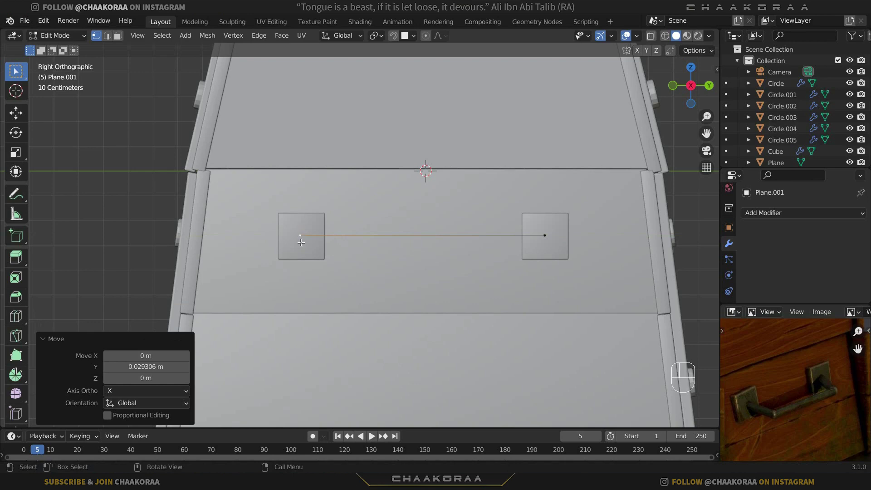
Extrude the handle's end vertex about -0.3 m along X back into the second mounting block
{"action": "middle_click_drag", "start_coordinate": [281, 226], "coordinate": [447, 299]}
{"action": "key", "text": "e"}
{"action": "key", "text": "y"}
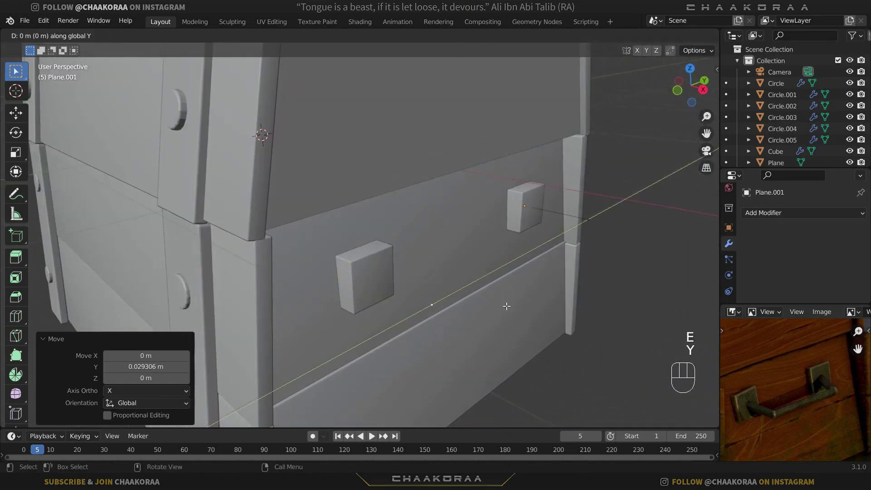
{"action": "key", "text": "x"}
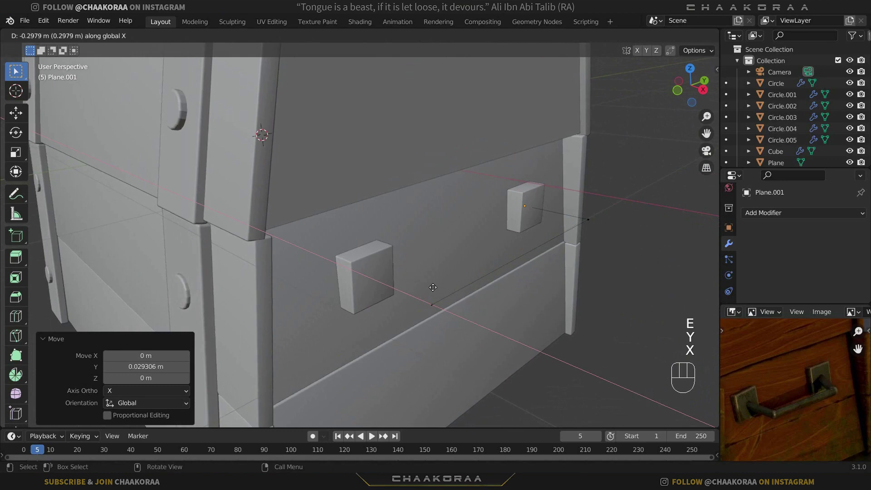
{"action": "left_click", "coordinate": [450, 290]}
{"action": "middle_click_drag", "start_coordinate": [450, 291], "coordinate": [476, 291]}
Apply the scale of the handle outline in Object Mode
{"action": "key", "text": "Tab"}
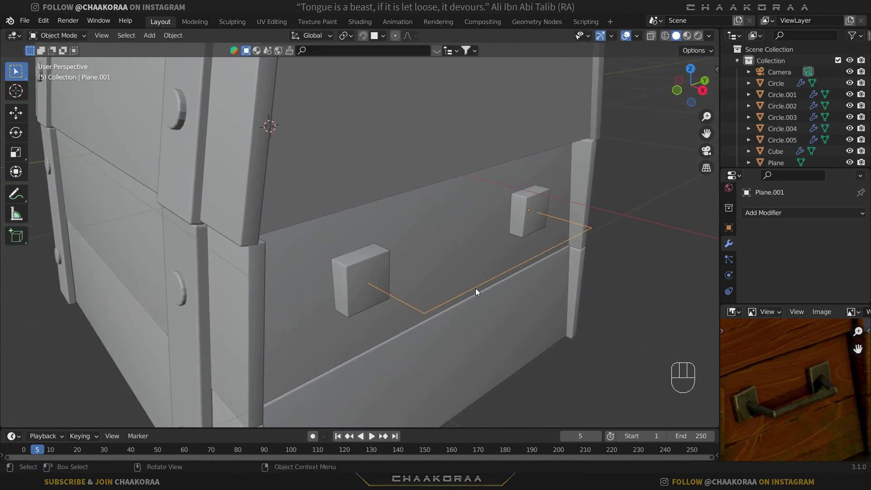
{"action": "key", "text": "ctrl+a"}
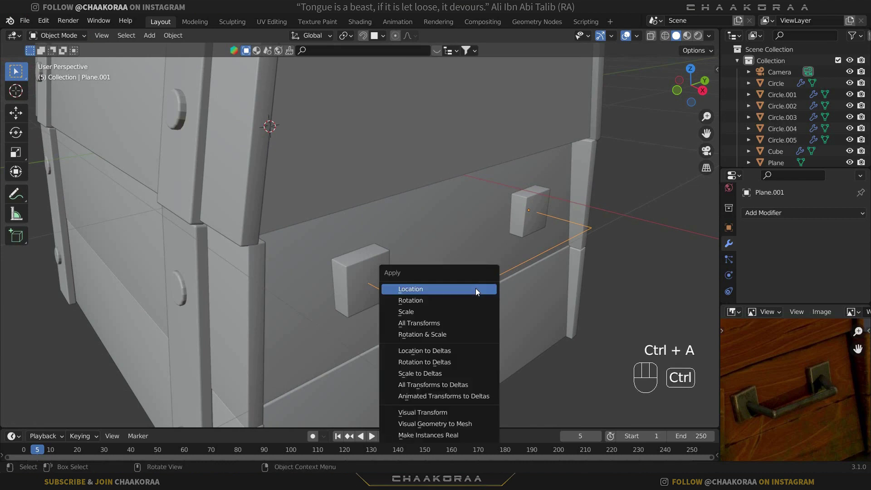
{"action": "left_click", "coordinate": [429, 310]}
Bevel the handle outline's two outer corner vertices about 0.096 m wide with 4 segments
{"action": "key", "text": "Tab"}
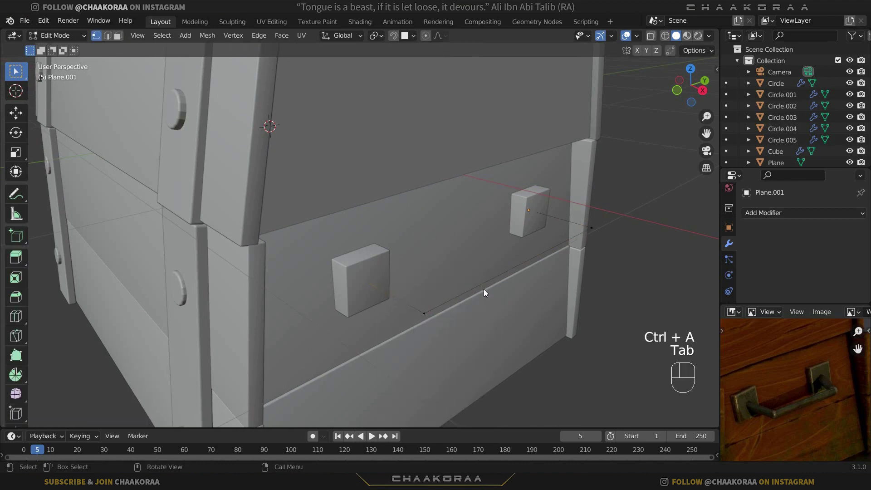
{"action": "left_click", "coordinate": [424, 313]}
{"action": "left_click", "coordinate": [584, 242], "text": "shift"}
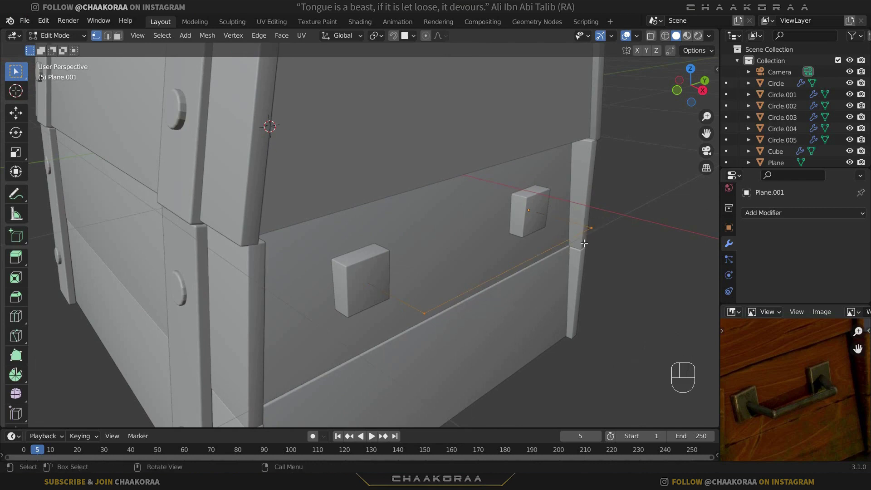
{"action": "key", "text": "ctrl+shift+b"}
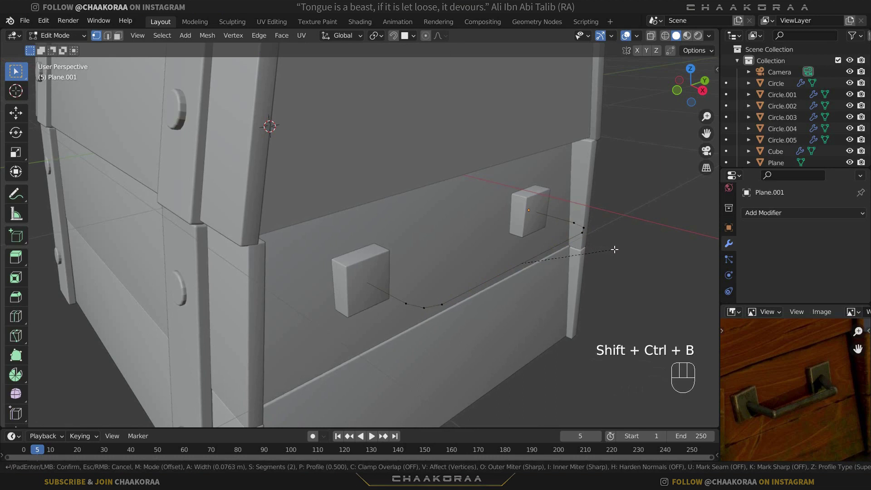
{"action": "scroll", "coordinate": [626, 249], "scroll_direction": "up", "scroll_amount": 1}
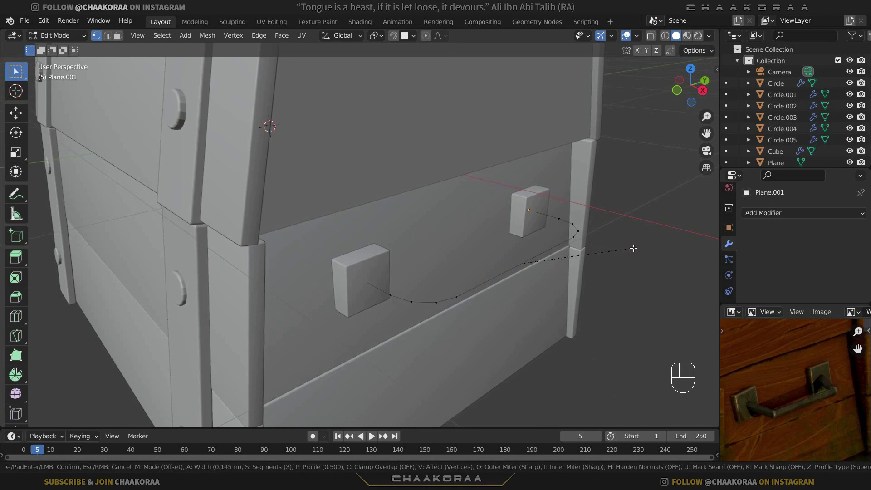
{"action": "left_click", "coordinate": [622, 251]}
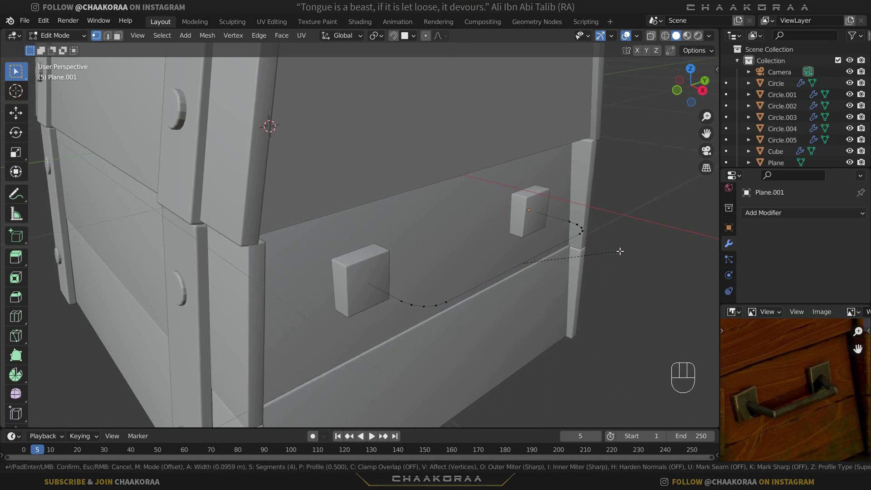
Convert the rounded handle outline from a mesh to a curve in Object Mode
{"action": "middle_click_drag", "start_coordinate": [584, 262], "coordinate": [550, 297]}
{"action": "key", "text": "Tab"}
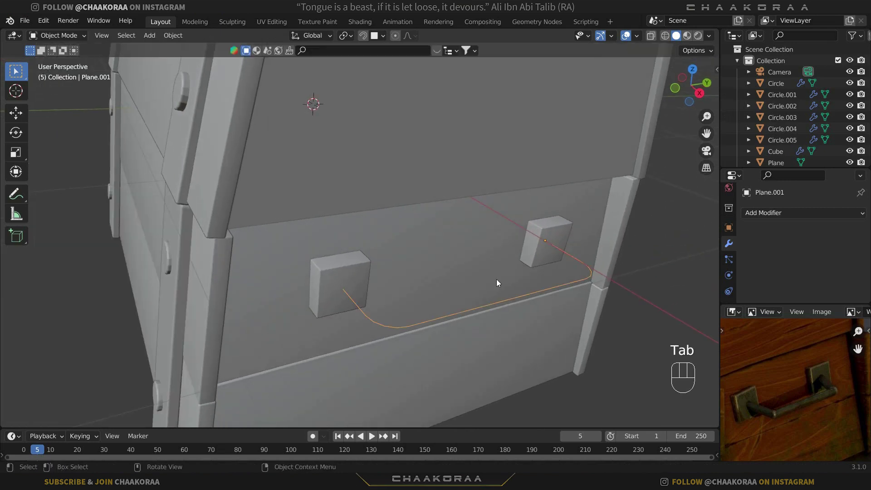
{"action": "key", "text": "F3"}
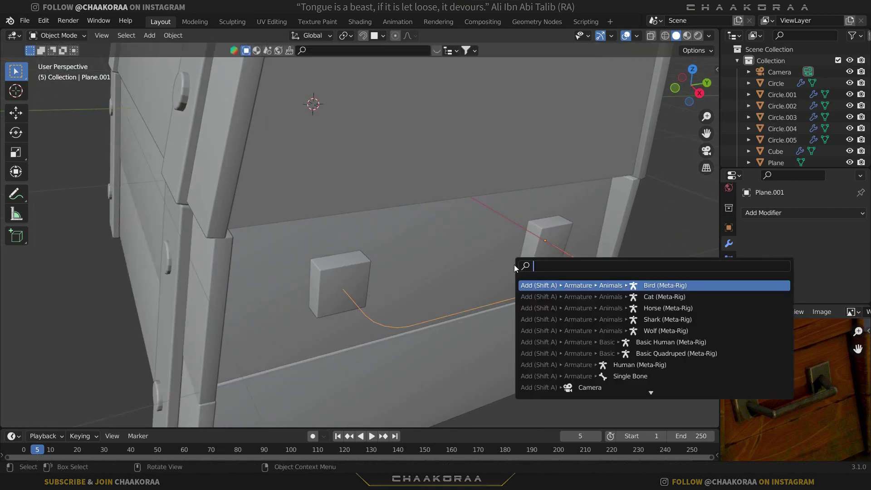
{"action": "type", "text": "conver"}
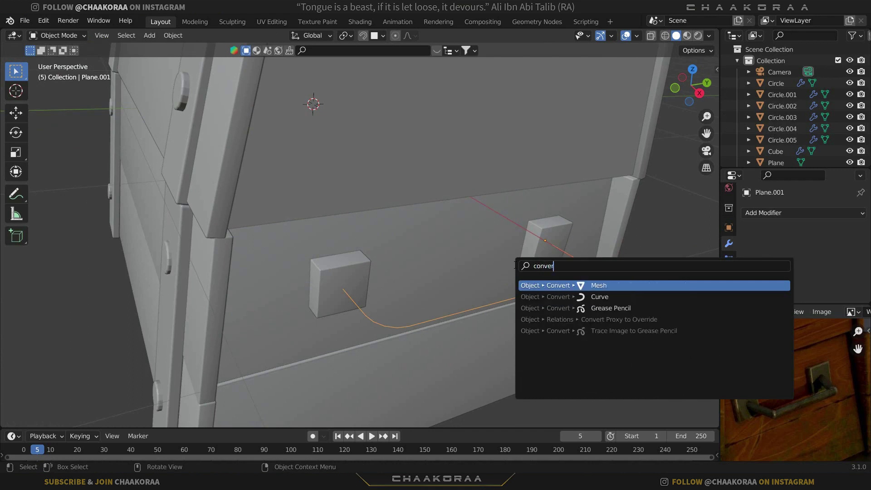
{"action": "key", "text": "Down"}
{"action": "key", "text": "Return"}
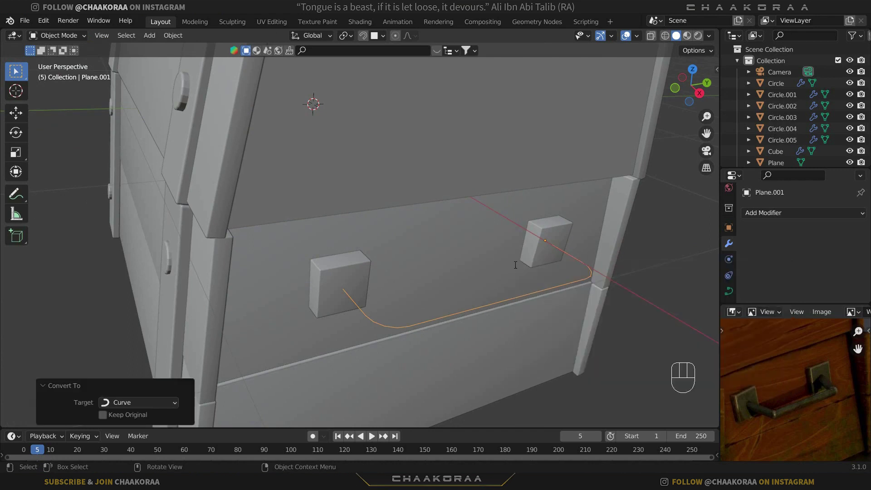
Thicken the handle curve into a round bar by setting its geometry bevel depth to 0.04 m
{"action": "left_click", "coordinate": [729, 292]}
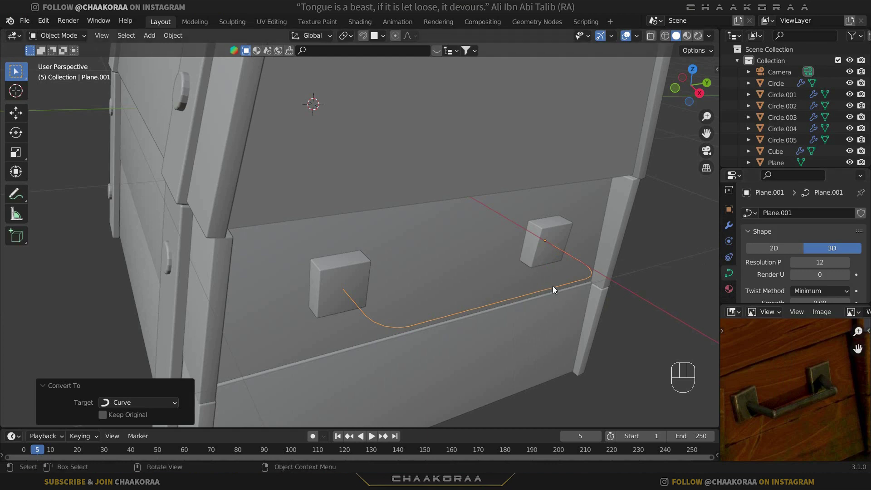
{"action": "scroll", "coordinate": [749, 276], "scroll_direction": "down", "scroll_amount": 6}
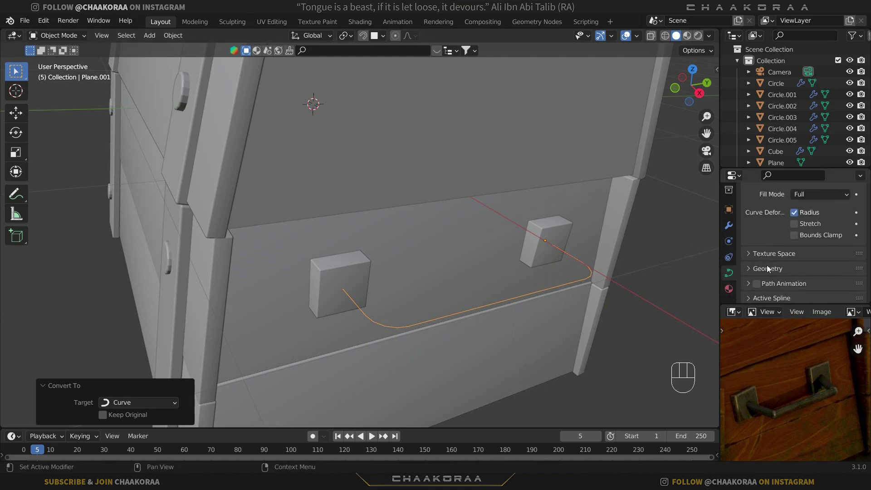
{"action": "left_click", "coordinate": [749, 269]}
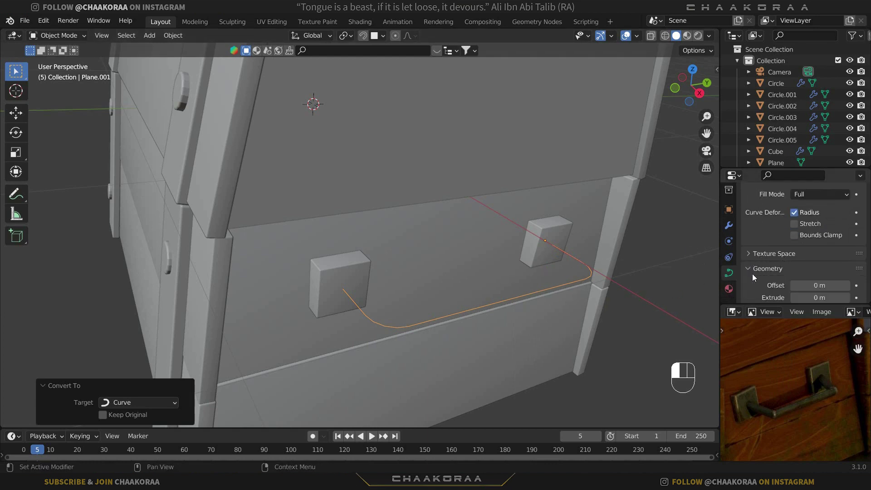
{"action": "scroll", "coordinate": [761, 261], "scroll_direction": "down", "scroll_amount": 4}
{"action": "scroll", "coordinate": [770, 250], "scroll_direction": "down", "scroll_amount": 2}
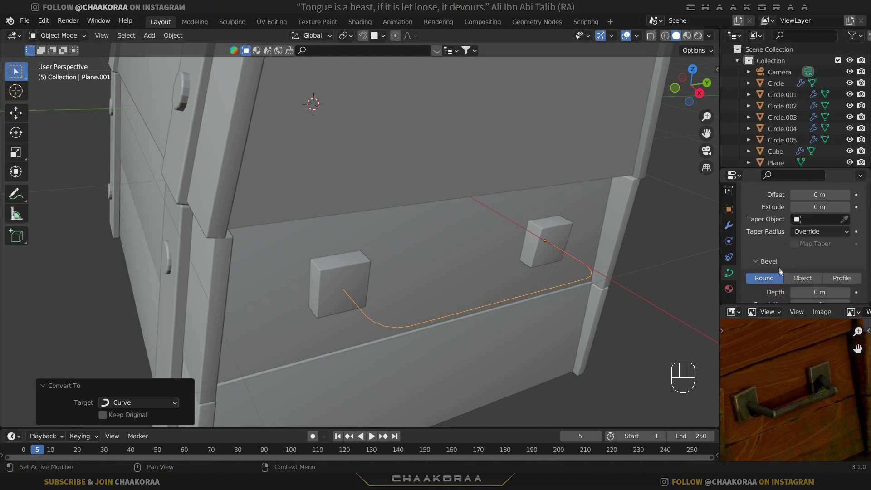
{"action": "scroll", "coordinate": [774, 252], "scroll_direction": "down", "scroll_amount": 1}
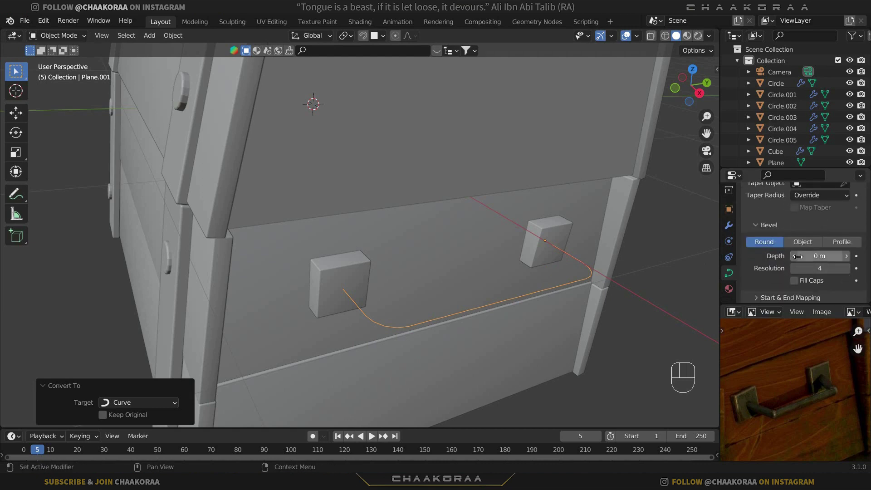
{"action": "left_click_drag", "start_coordinate": [846, 258], "coordinate": [862, 258]}
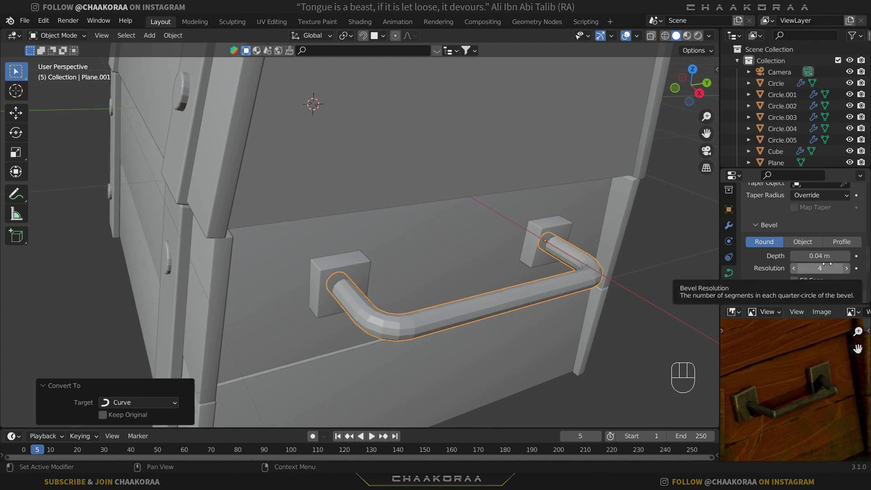
Apply smooth shading to the handle bar
{"action": "middle_click_drag", "start_coordinate": [679, 277], "coordinate": [570, 268]}
{"action": "right_click", "coordinate": [580, 261]}
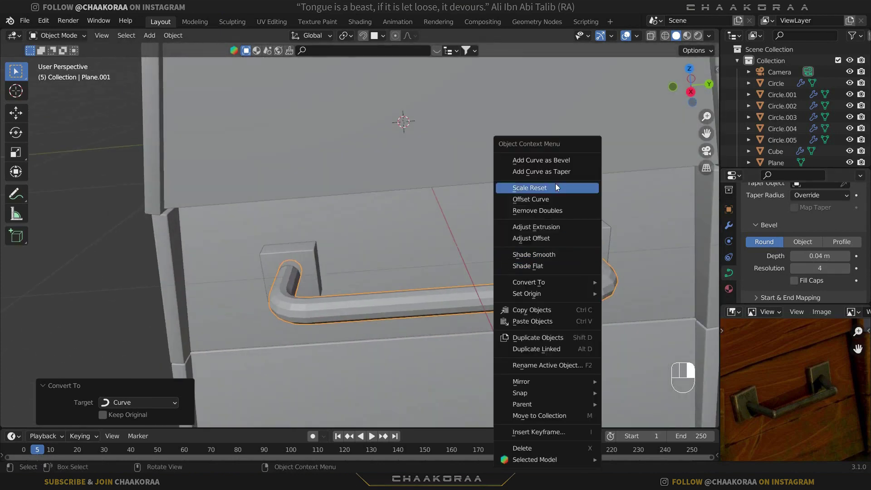
{"action": "left_click", "coordinate": [573, 255]}
{"action": "middle_click_drag", "start_coordinate": [574, 257], "coordinate": [519, 274]}
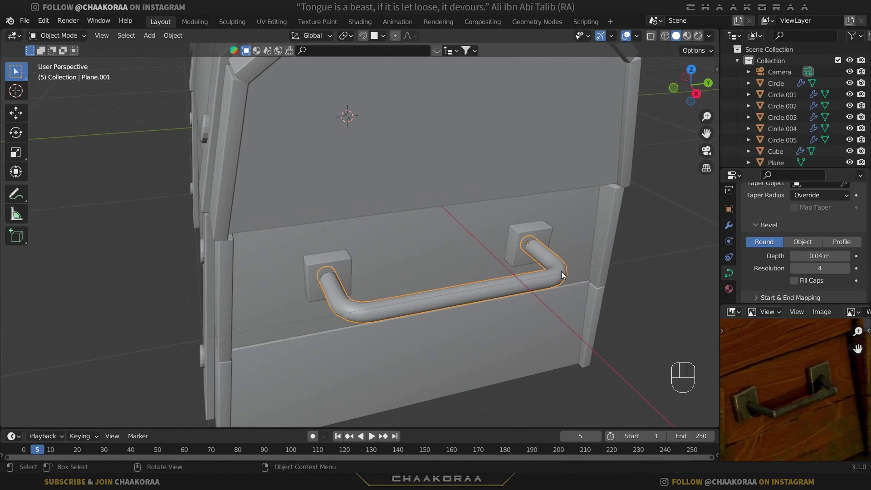
Convert the handle bar curve to a mesh
{"action": "key", "text": "F3"}
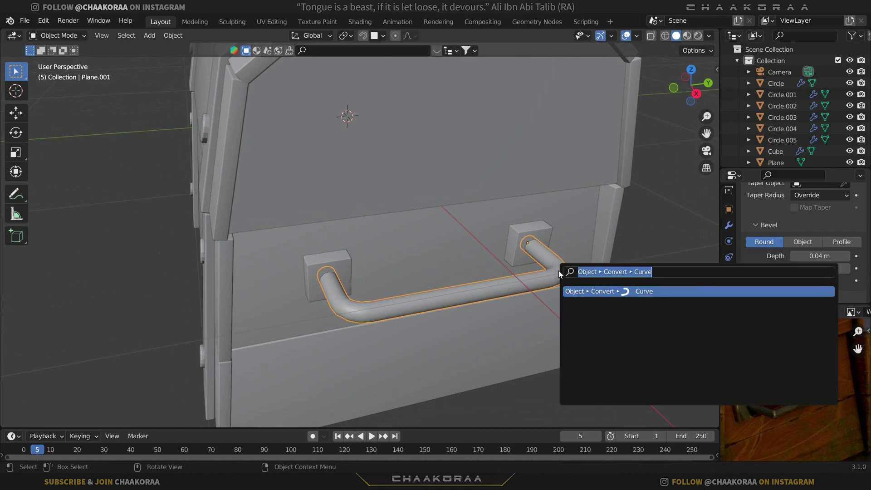
{"action": "key", "text": "BackSpace"}
{"action": "type", "text": "conver"}
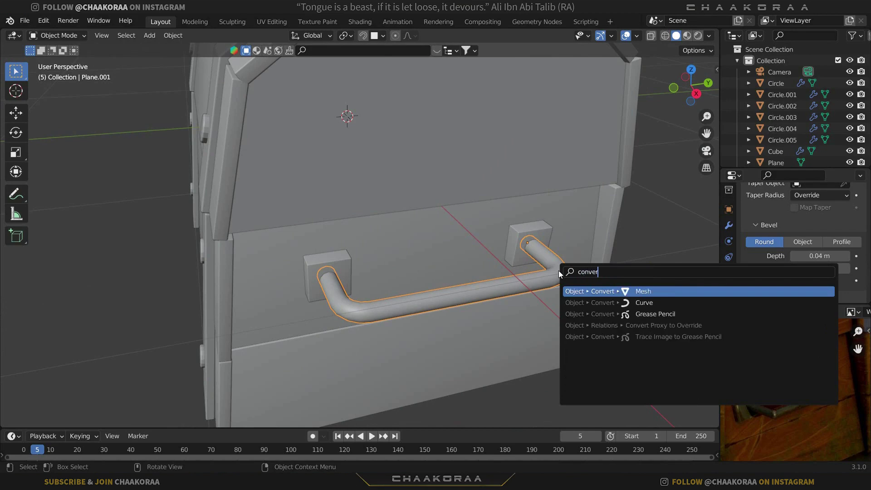
{"action": "key", "text": "Return"}
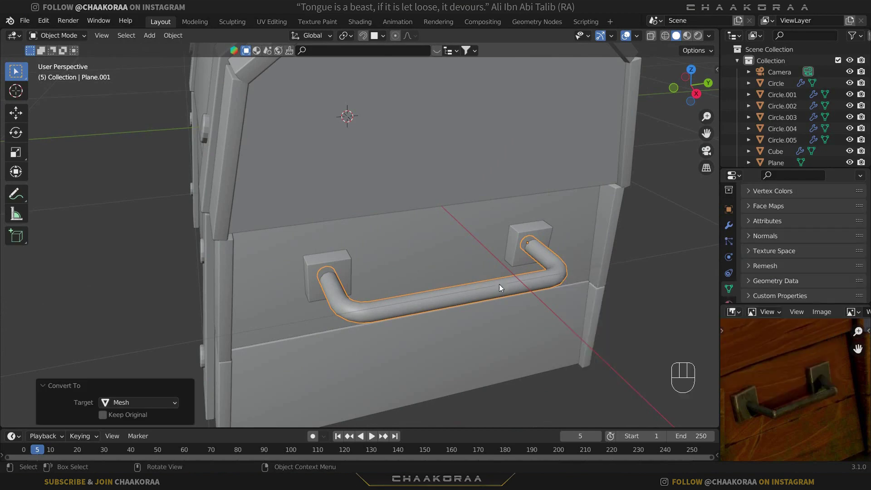
Join the handle bar with its two mounting blocks into one object, keeping the blocks' object active
{"action": "middle_click_drag", "start_coordinate": [499, 284], "coordinate": [504, 260]}
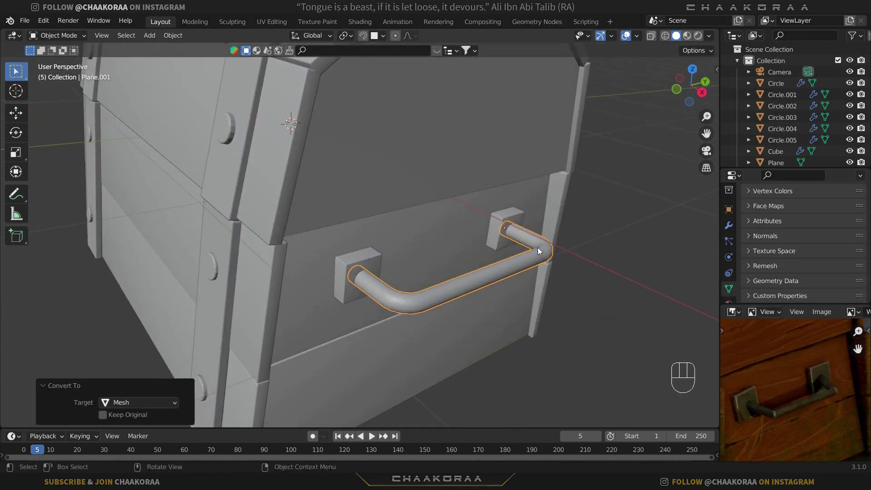
{"action": "key", "text": "Tab"}
{"action": "key", "text": "Tab"}
{"action": "middle_click_drag", "start_coordinate": [540, 267], "coordinate": [409, 277]}
{"action": "left_click", "coordinate": [369, 257], "text": "shift"}
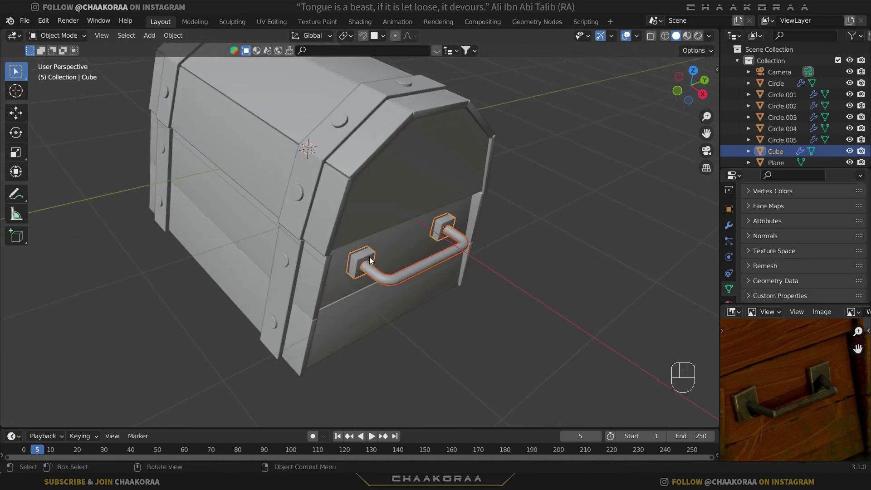
{"action": "key", "text": "ctrl+j"}
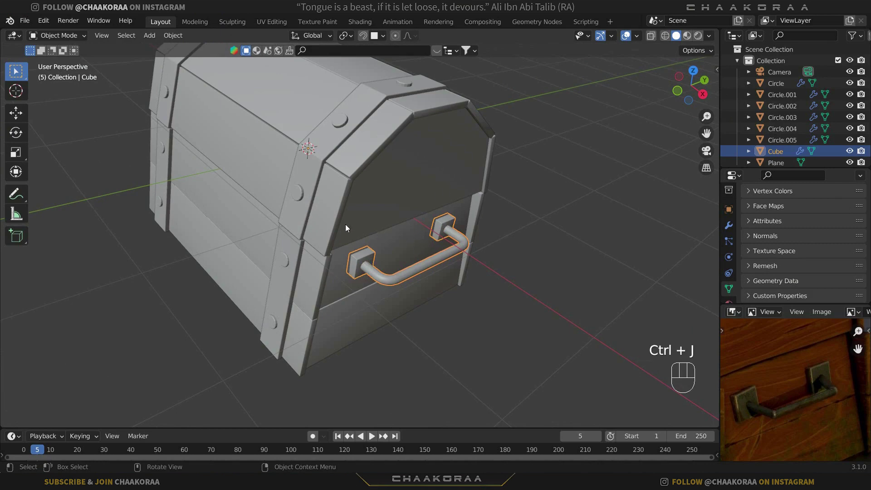
Add a Mirror modifier to the joined handle to create its copy on the chest's opposite side
{"action": "middle_click_drag", "start_coordinate": [184, 193], "coordinate": [483, 246]}
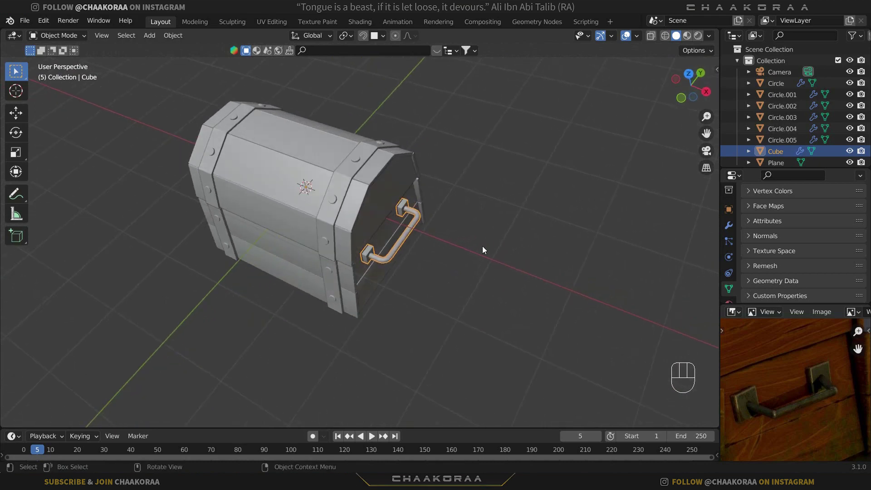
{"action": "left_click", "coordinate": [728, 226]}
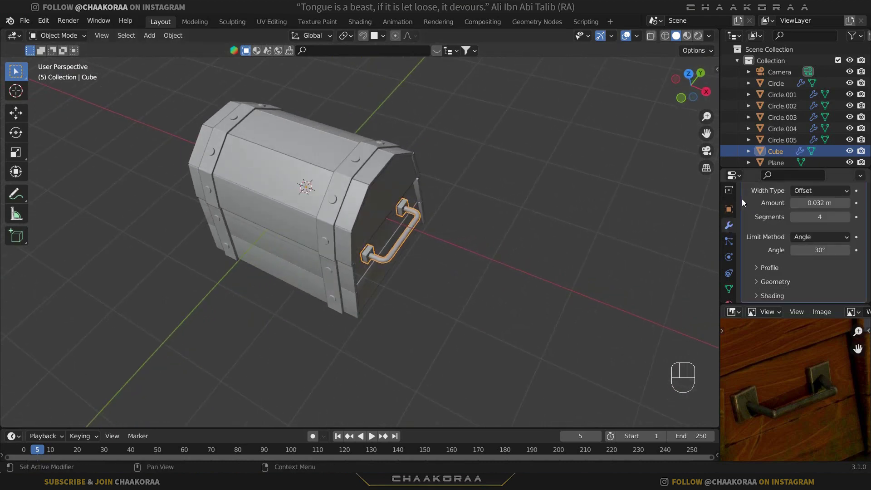
{"action": "scroll", "coordinate": [748, 214], "scroll_direction": "up", "scroll_amount": 3}
{"action": "left_click", "coordinate": [773, 197]}
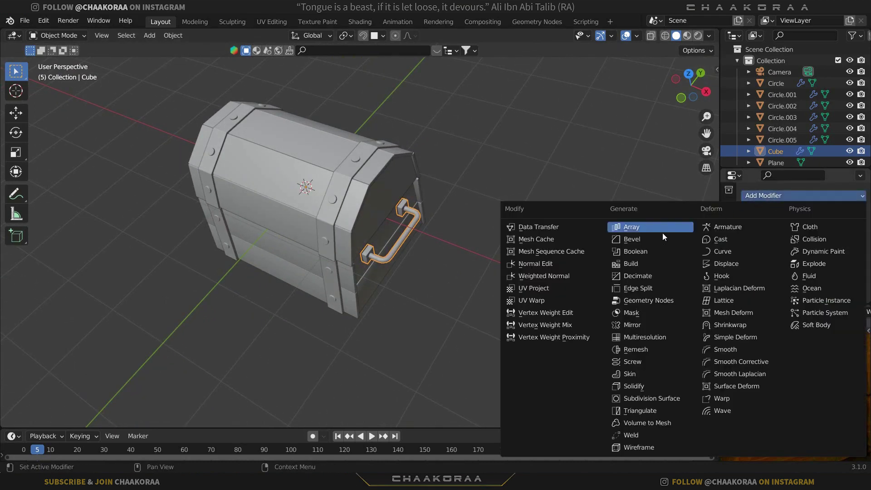
{"action": "left_click", "coordinate": [646, 326]}
{"action": "middle_click_drag", "start_coordinate": [251, 228], "coordinate": [240, 207]}
{"action": "middle_click_drag", "start_coordinate": [327, 230], "coordinate": [407, 258]}
Move the whole handle bar about 0.065 m along negative X, closer to the chest's side wall
{"action": "scroll", "coordinate": [407, 258], "scroll_direction": "up", "scroll_amount": 5}
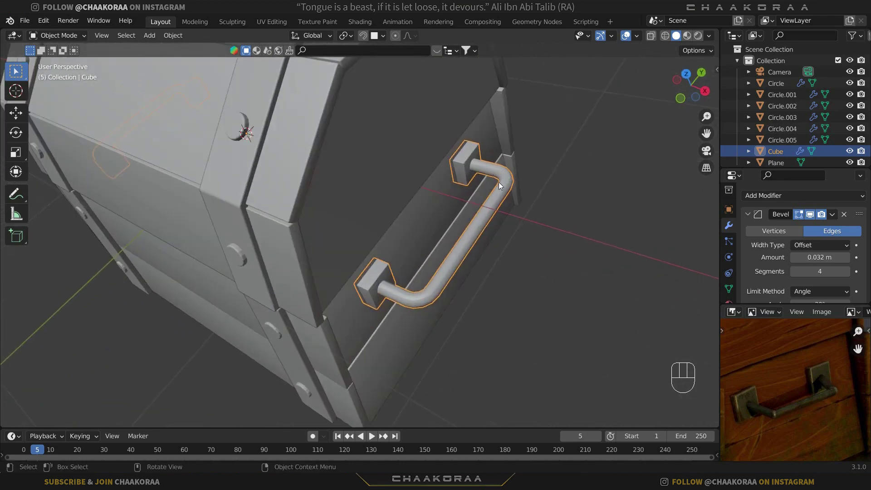
{"action": "key", "text": "Tab"}
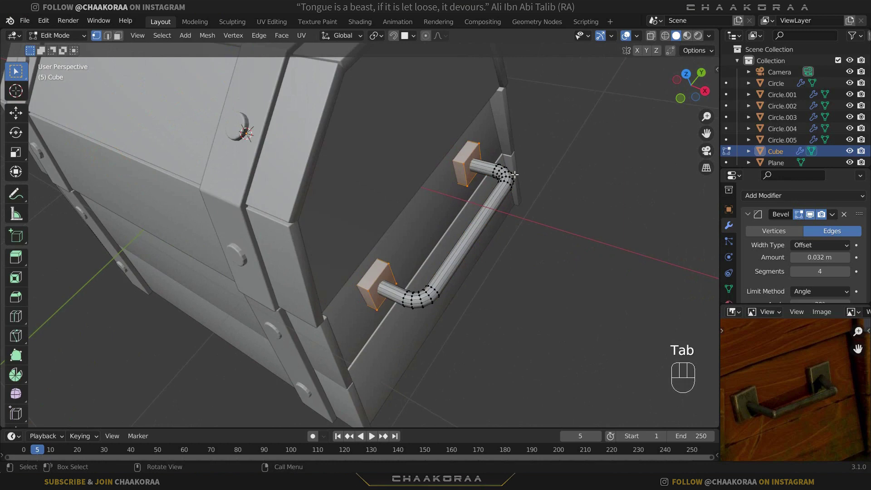
{"action": "key", "text": "alt+a"}
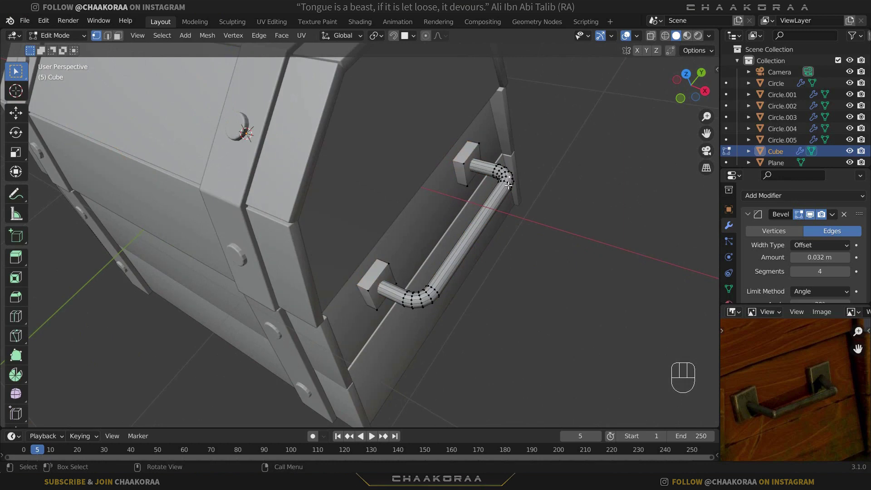
{"action": "key", "text": "l"}
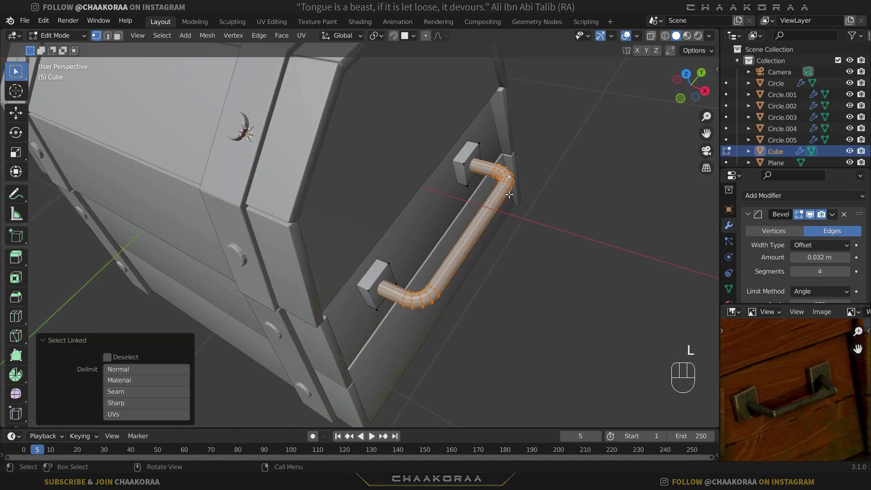
{"action": "key", "text": "g"}
{"action": "key", "text": "y"}
{"action": "key", "text": "x"}
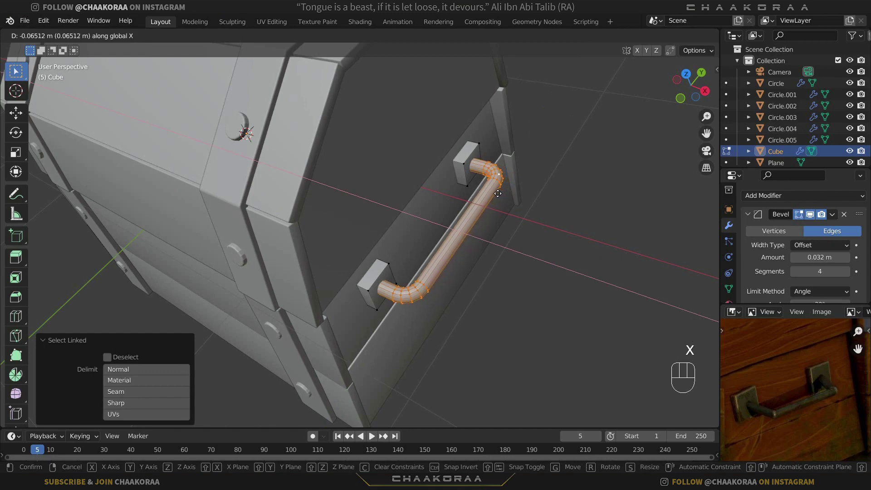
{"action": "left_click", "coordinate": [498, 194]}
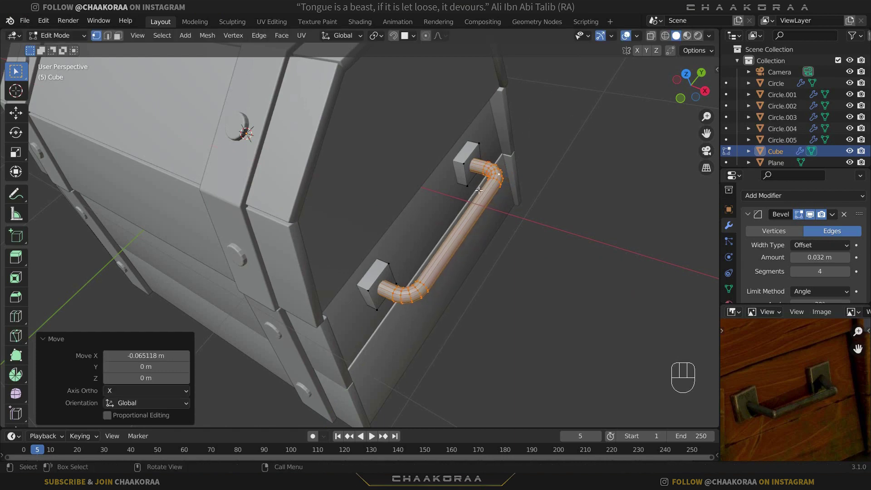
Shift only the handle bar's inner end vertices along X so that both ends sit inside the mounting blocks
{"action": "middle_click_drag", "start_coordinate": [457, 233], "coordinate": [486, 226]}
{"action": "key", "text": "alt+z"}
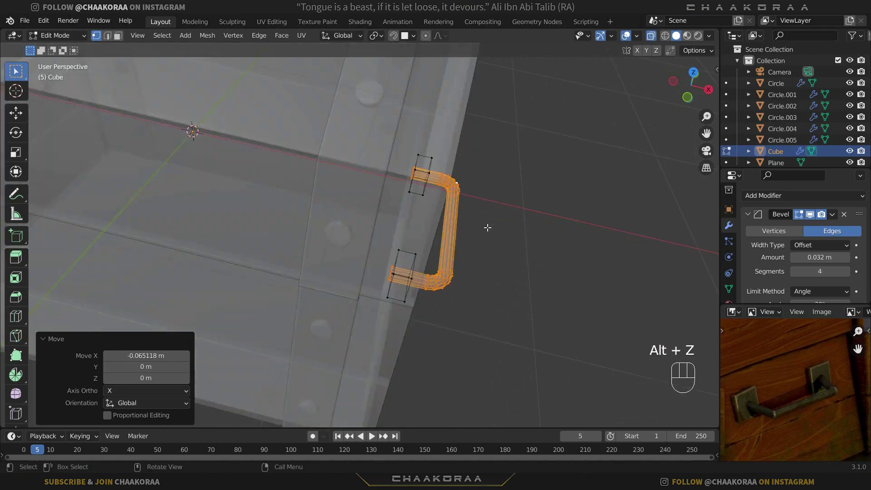
{"action": "key", "text": "KP_1"}
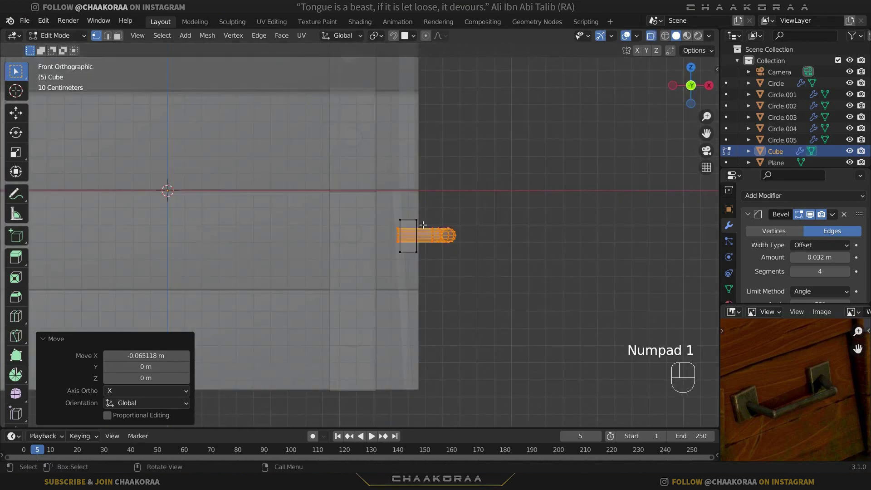
{"action": "scroll", "coordinate": [425, 232], "scroll_direction": "up", "scroll_amount": 5}
{"action": "left_click_drag", "start_coordinate": [447, 193], "coordinate": [480, 268]}
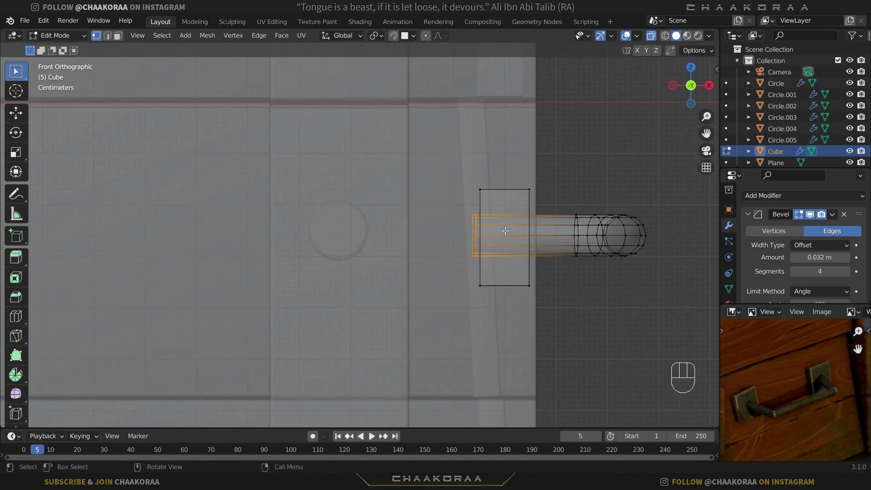
{"action": "key", "text": "g"}
{"action": "key", "text": "x"}
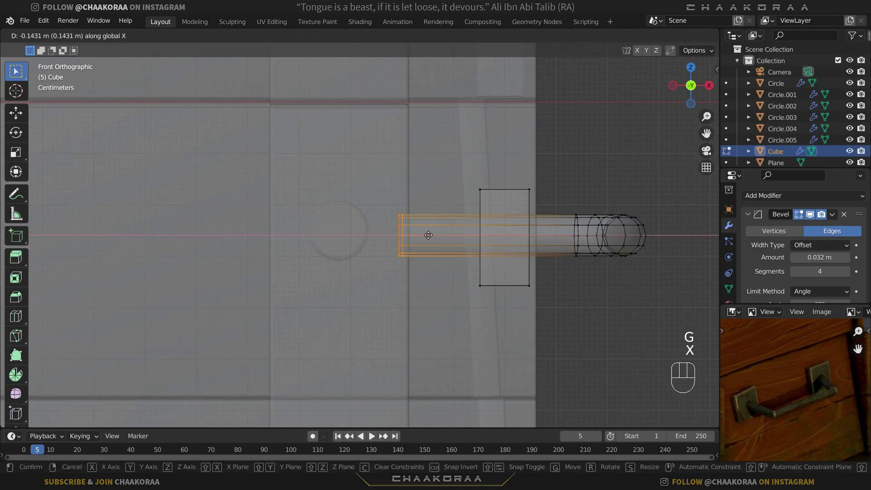
{"action": "left_click", "coordinate": [535, 238]}
{"action": "scroll", "coordinate": [462, 238], "scroll_direction": "down", "scroll_amount": 3}
{"action": "middle_click_drag", "start_coordinate": [462, 237], "coordinate": [299, 203]}
{"action": "key", "text": "alt+z"}
{"action": "key", "text": "Tab"}
{"action": "left_click", "coordinate": [376, 184]}
{"action": "left_click", "coordinate": [300, 203]}
{"action": "key", "text": "g"}
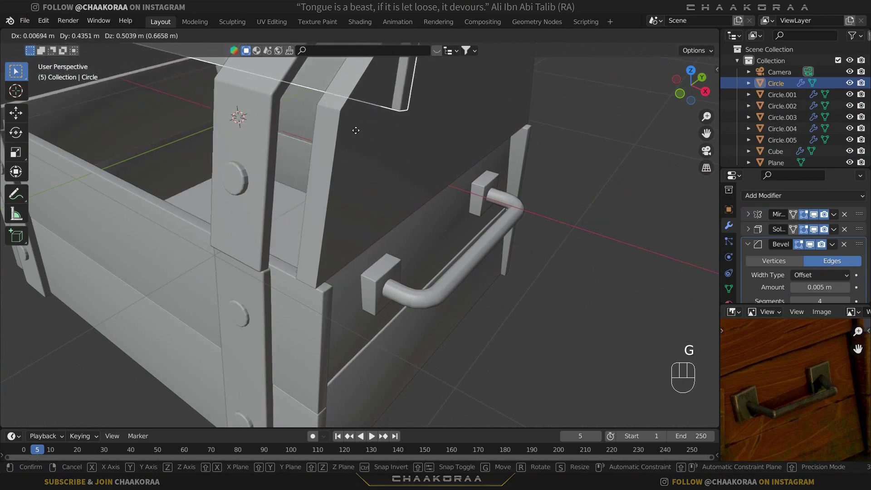
{"action": "right_click", "coordinate": [275, 170]}
{"action": "key", "text": "g"}
{"action": "right_click", "coordinate": [186, 143]}
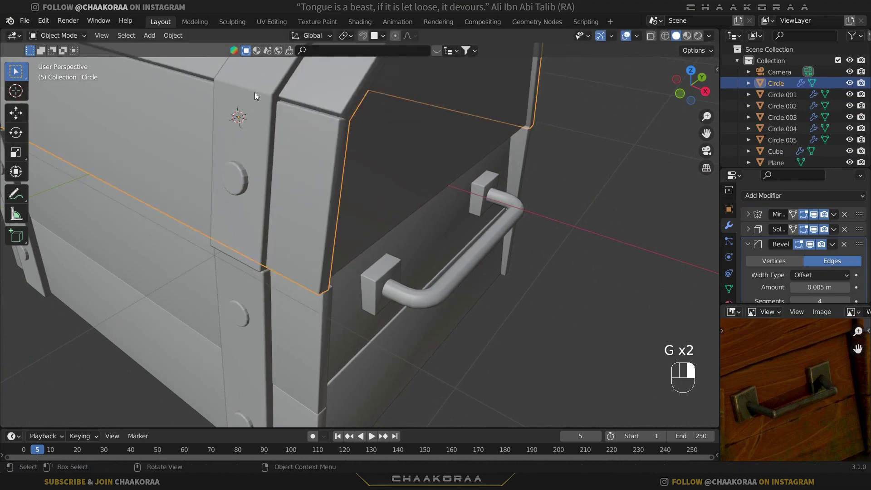
{"action": "key", "text": "g"}
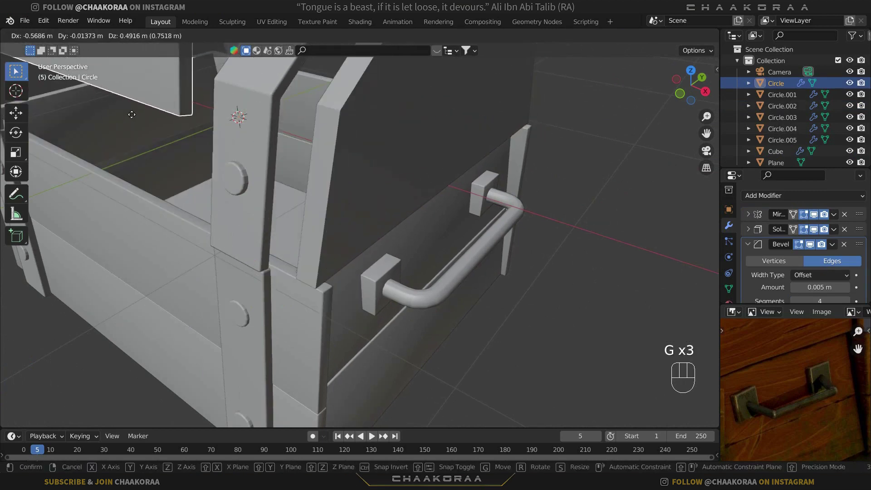
{"action": "right_click", "coordinate": [380, 257]}
{"action": "middle_click_drag", "start_coordinate": [380, 256], "coordinate": [418, 303]}
{"action": "scroll", "coordinate": [425, 286], "scroll_direction": "down", "scroll_amount": 5}
{"action": "left_click", "coordinate": [455, 309]}
Circle the padlock and hasp on the chest's front in the reference image with an annotation, and erase it
{"action": "scroll", "coordinate": [766, 369], "scroll_direction": "down", "scroll_amount": 5}
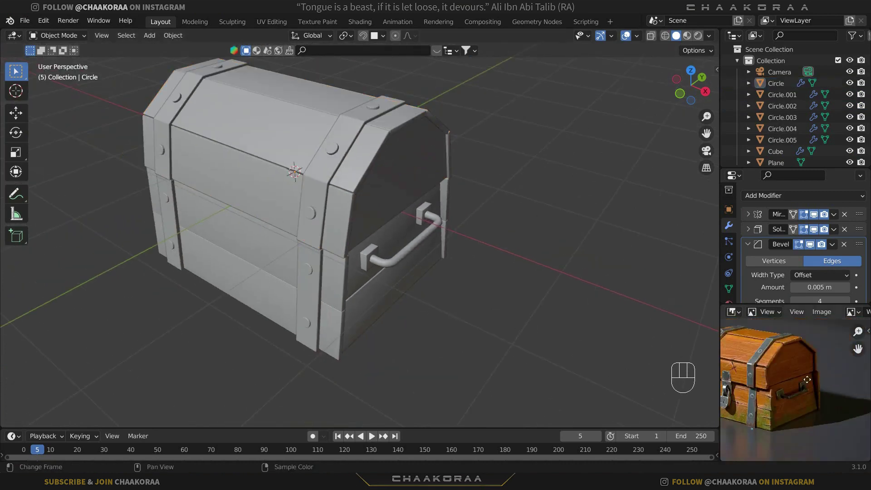
{"action": "scroll", "coordinate": [819, 386], "scroll_direction": "up", "scroll_amount": 6}
{"action": "left_click_drag", "start_coordinate": [813, 358], "coordinate": [806, 341]}
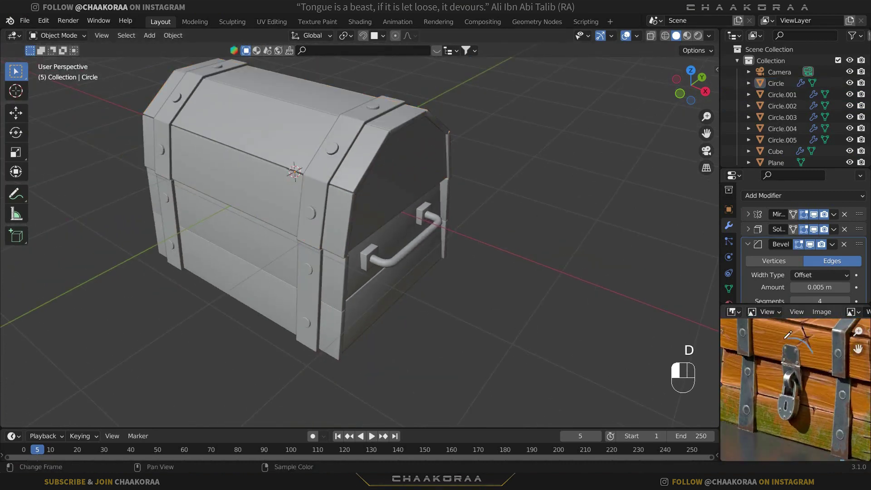
{"action": "mouse_move", "coordinate": [769, 363]}
{"action": "left_mouse_down"}
{"action": "mouse_move", "coordinate": [765, 410]}
{"action": "mouse_move", "coordinate": [821, 397]}
{"action": "mouse_move", "coordinate": [820, 368]}
{"action": "mouse_move", "coordinate": [816, 375]}
{"action": "left_mouse_up"}
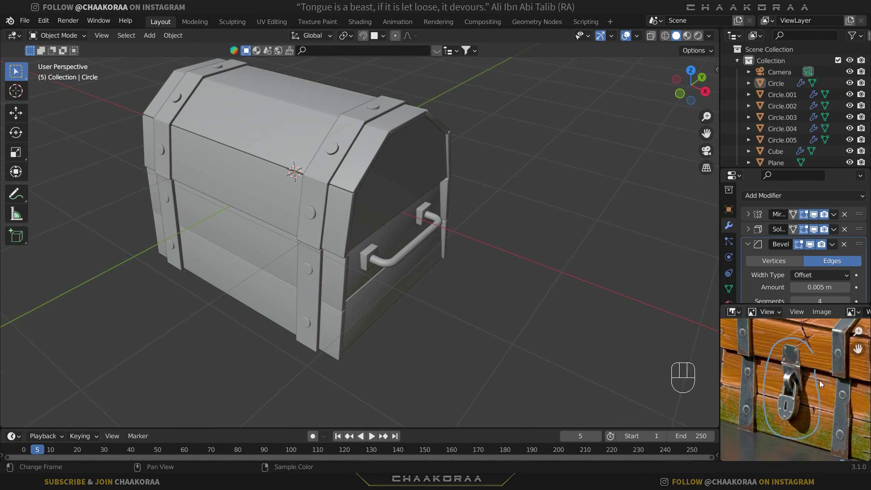
{"action": "mouse_move", "coordinate": [819, 380]}
{"action": "right_mouse_down"}
{"action": "mouse_move", "coordinate": [799, 345]}
{"action": "mouse_move", "coordinate": [775, 351]}
{"action": "mouse_move", "coordinate": [760, 386]}
{"action": "mouse_move", "coordinate": [757, 444]}
{"action": "mouse_move", "coordinate": [808, 446]}
{"action": "mouse_move", "coordinate": [820, 383]}
{"action": "mouse_move", "coordinate": [814, 425]}
{"action": "mouse_move", "coordinate": [764, 405]}
{"action": "right_mouse_up"}
{"action": "key", "text": "d"}
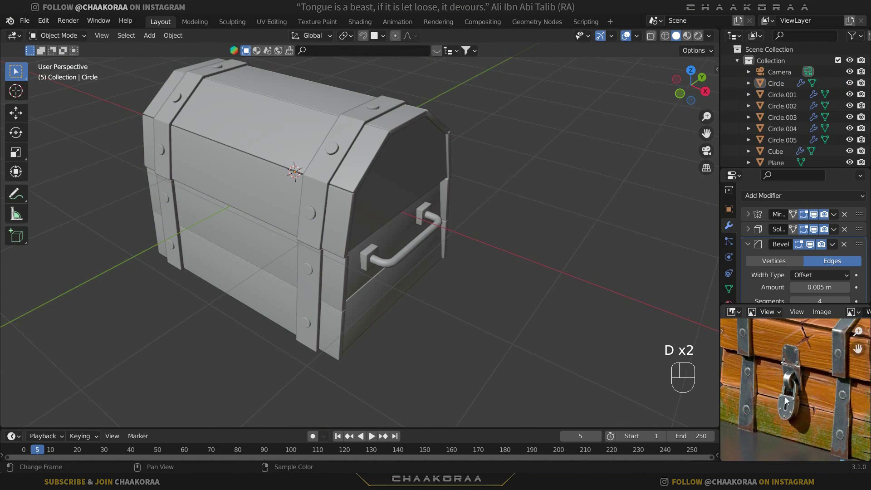